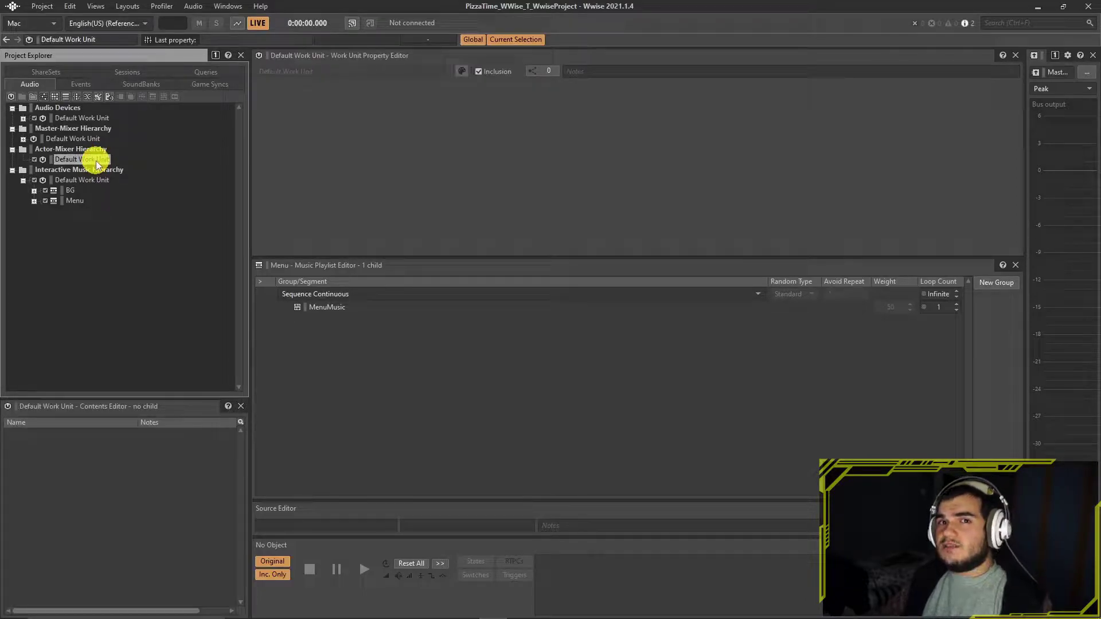
Create a Random Container named FootstepsGravel in the Actor-Mixer Hierarchy's Default Work Unit
right_click(98, 165)
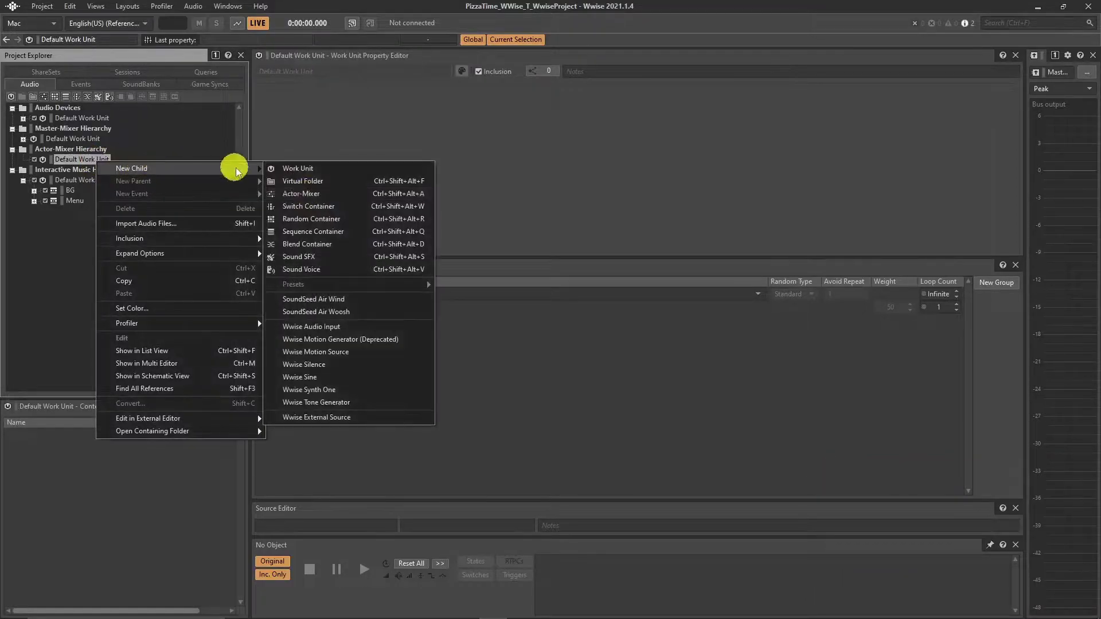
click(425, 211)
text(FootstepsGravel)
key(Return)
Add a second Random Container named FootstepsGrass to the Actor-Mixer Hierarchy's Default Work Unit
right_click(86, 159)
mouse_move(111, 155)
click(323, 193)
text(Footsteps)
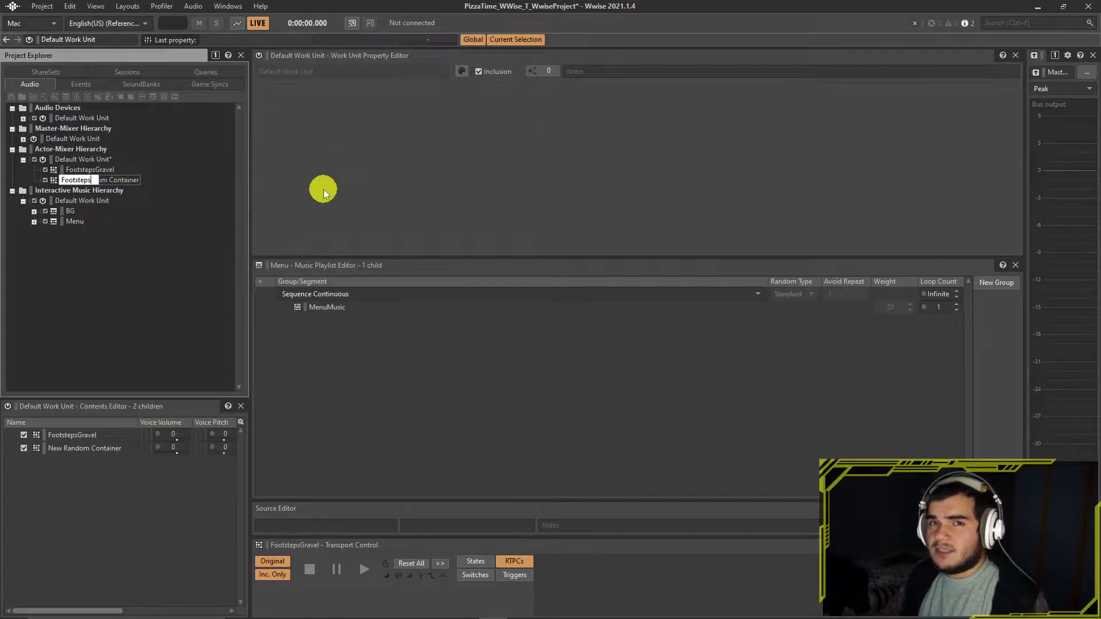
text(Grass)
key(Return)
click(98, 169)
right_click(93, 170)
mouse_move(130, 179)
click(310, 228)
key(Return)
key(Delete)
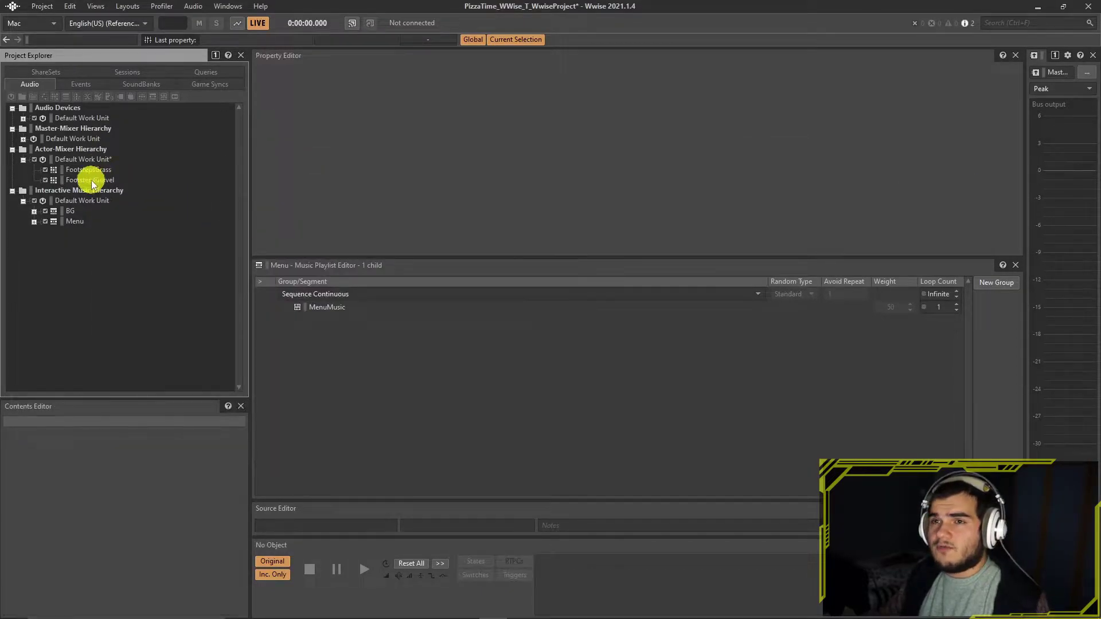
Import the FootstepsRock wav files as Sound SFX into FootstepsGravel and the FootstepsGrass wav files into FootstepsGrass
right_click(91, 180)
click(138, 253)
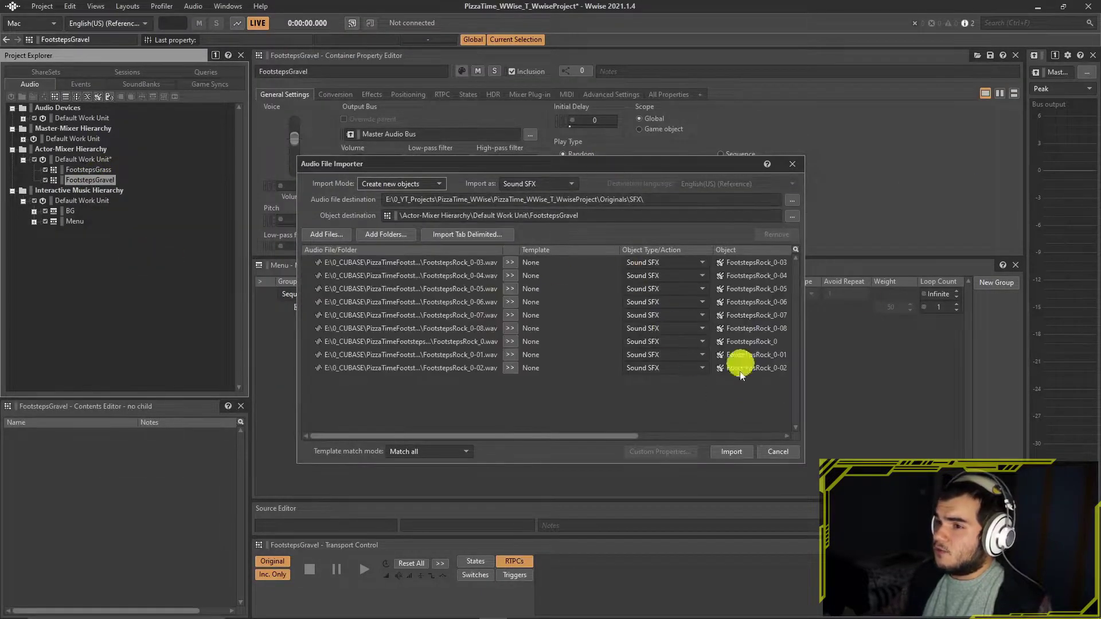
click(739, 448)
right_click(88, 170)
click(136, 243)
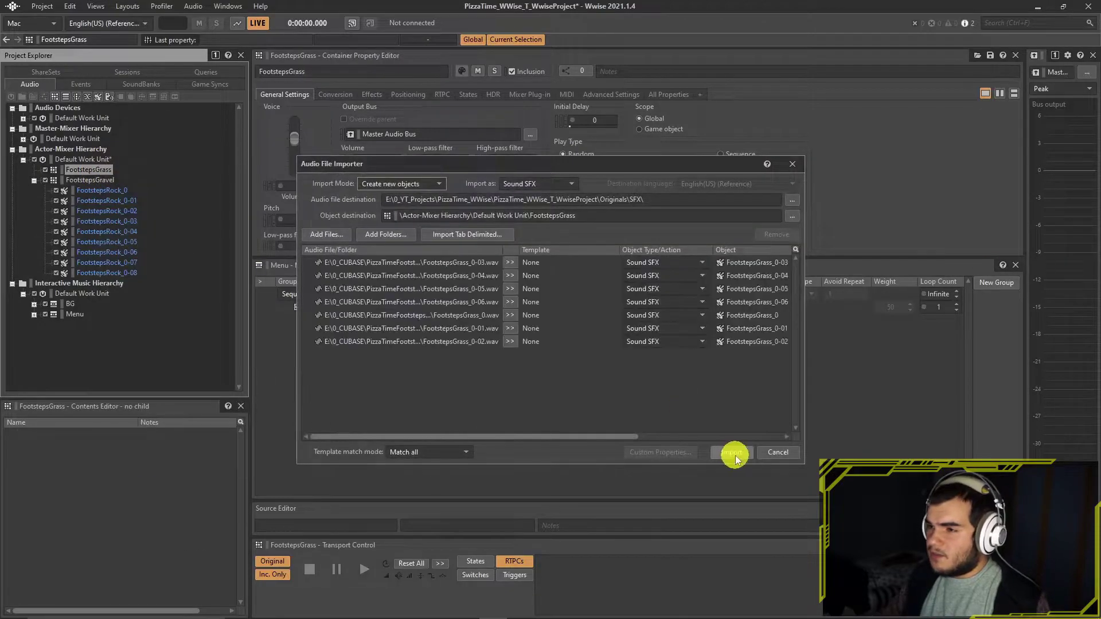
click(738, 451)
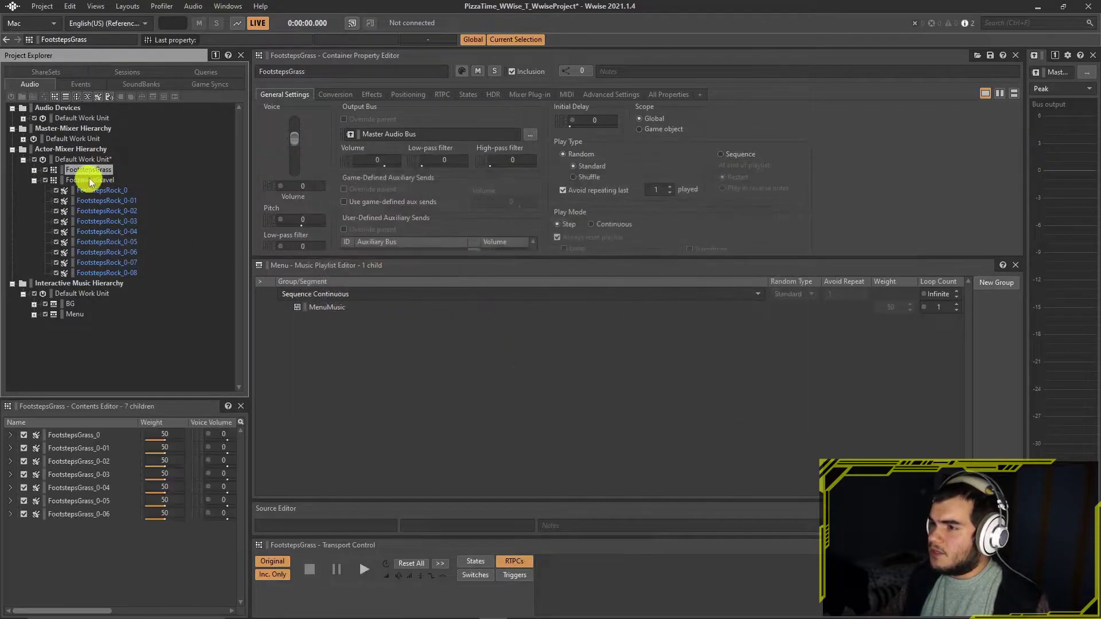
Expand the FootstepsGrass container and audition the FootstepsGrass and FootstepsGravel containers
key(space)
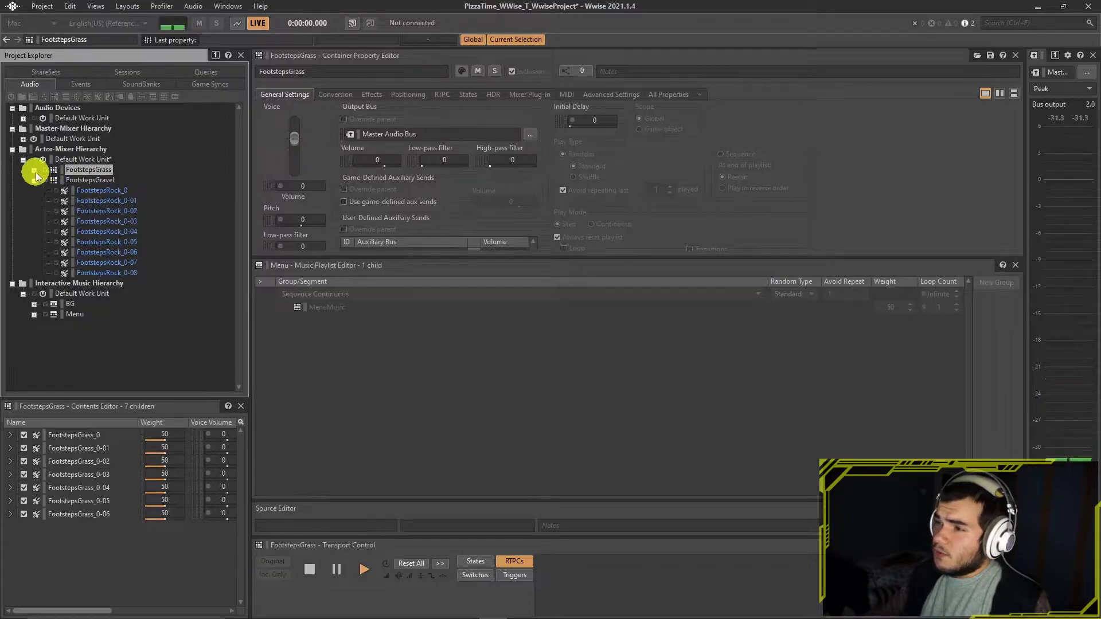
click(34, 169)
click(90, 252)
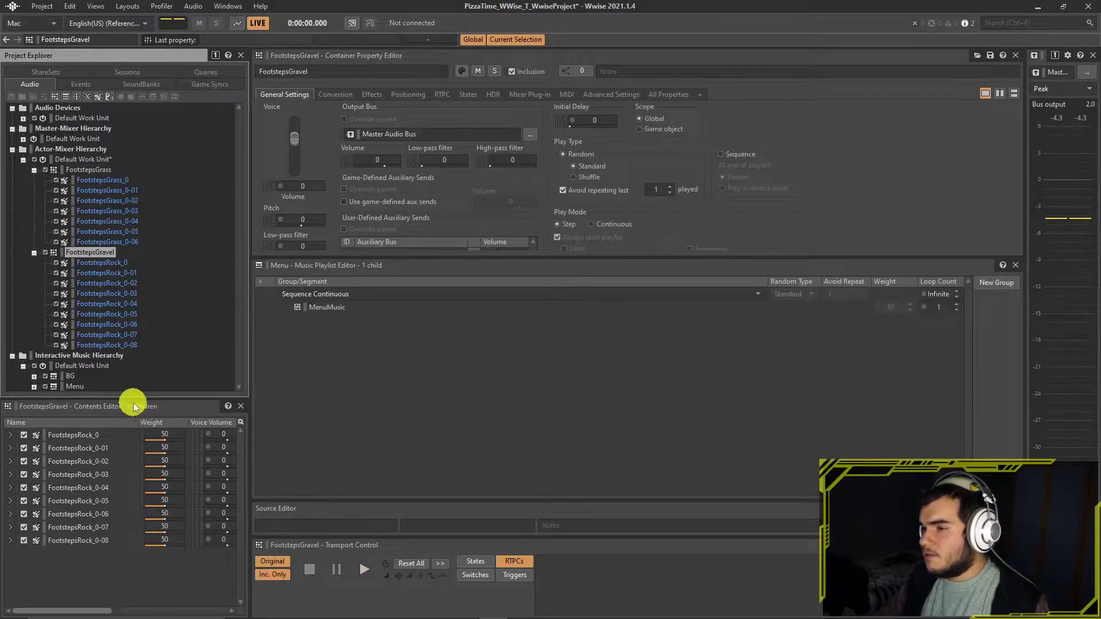
drag(103, 611, 80, 608)
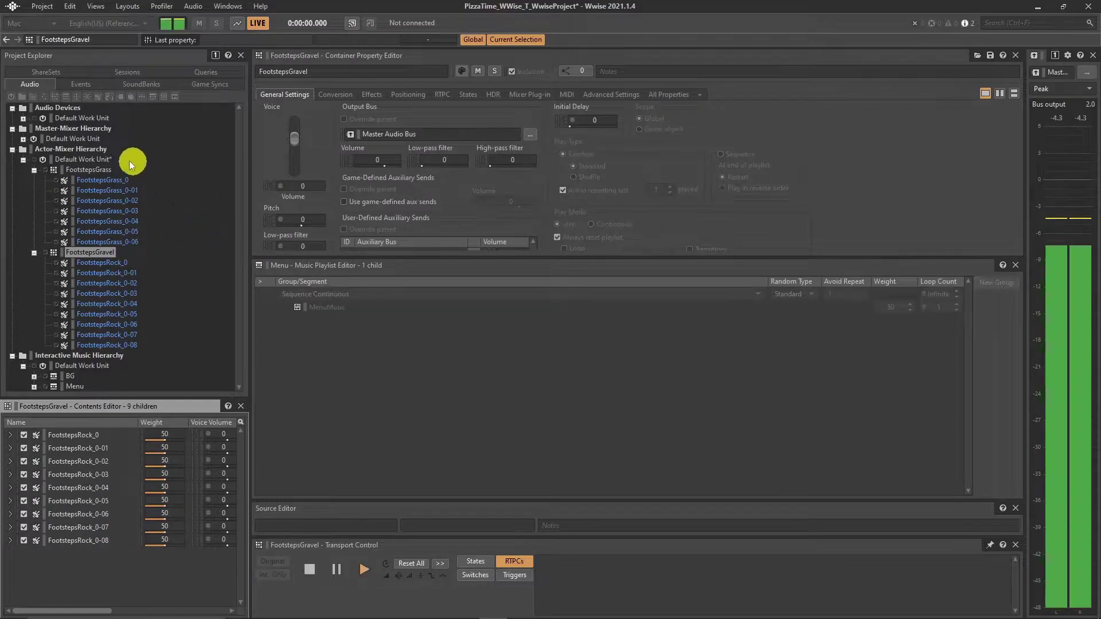
Set FootstepsGrass and FootstepsGravel to Shuffle play, avoiding repeats of the last 2 played, and audition FootstepsGrass
click(87, 170)
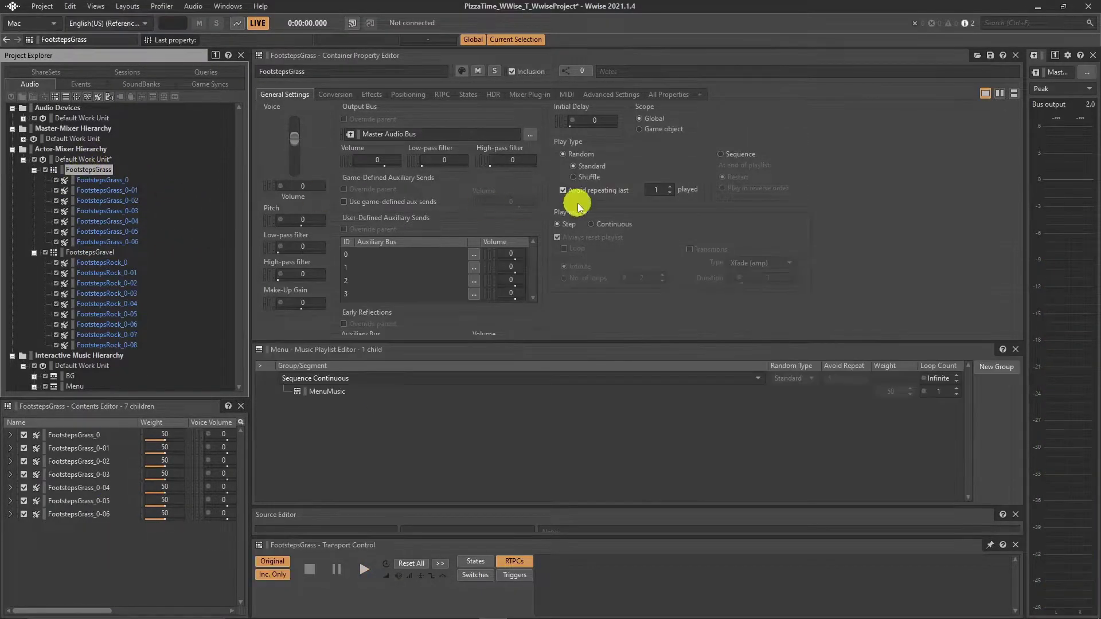
click(573, 177)
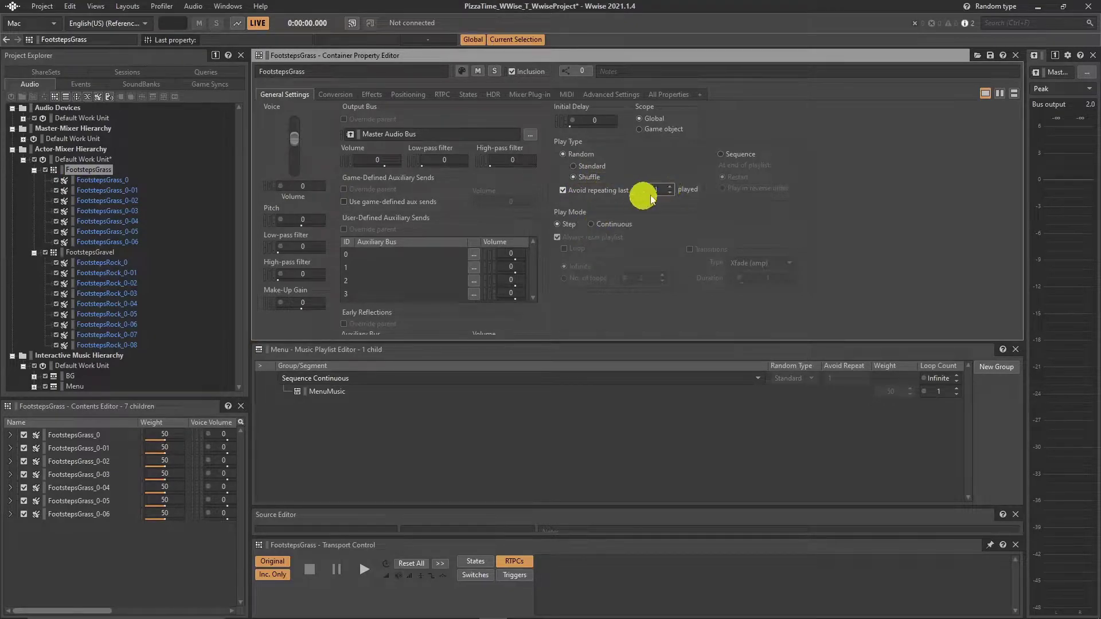
click(66, 258)
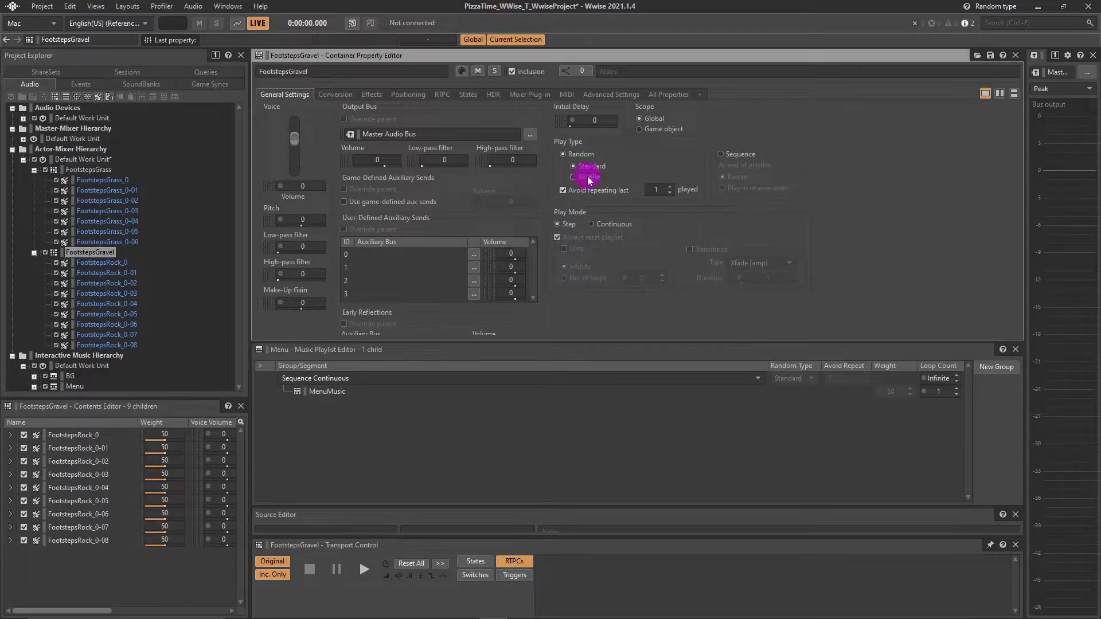
click(86, 169)
key(space)
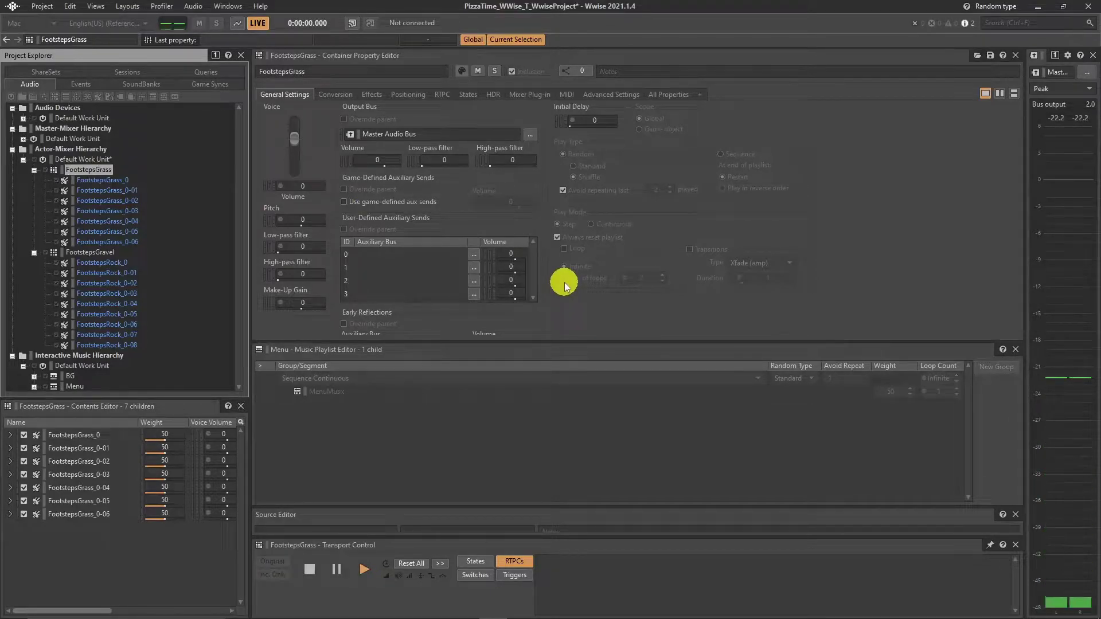
Create a Switch Container named Footsteps in the Actor-Mixer Hierarchy's Default Work Unit
click(92, 160)
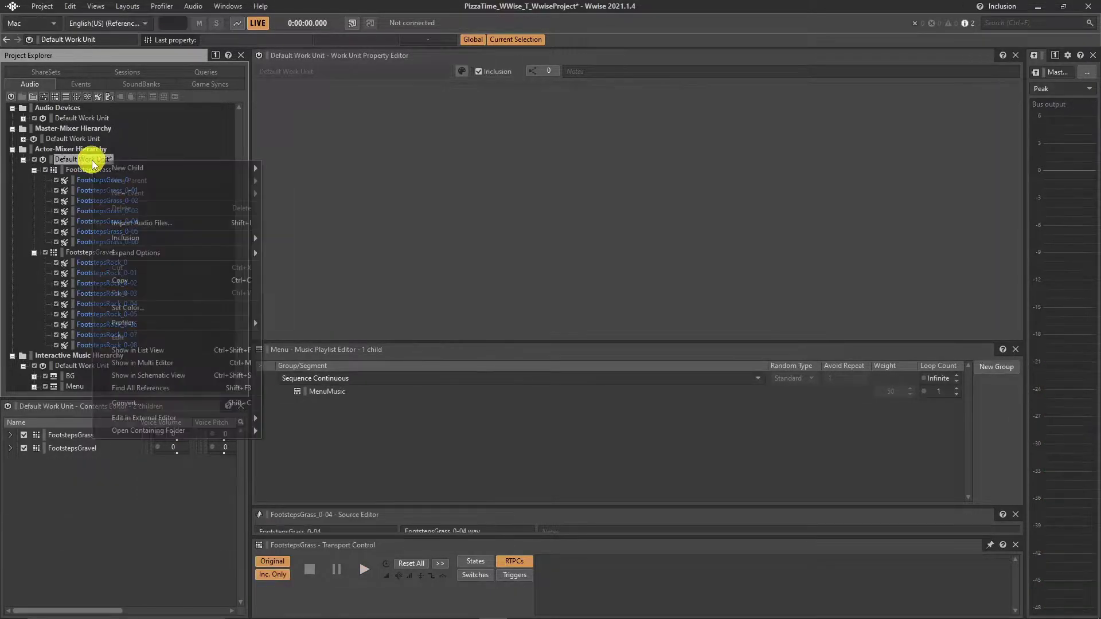
right_click(92, 159)
mouse_move(172, 165)
click(318, 203)
text(Footsteps)
key(Return)
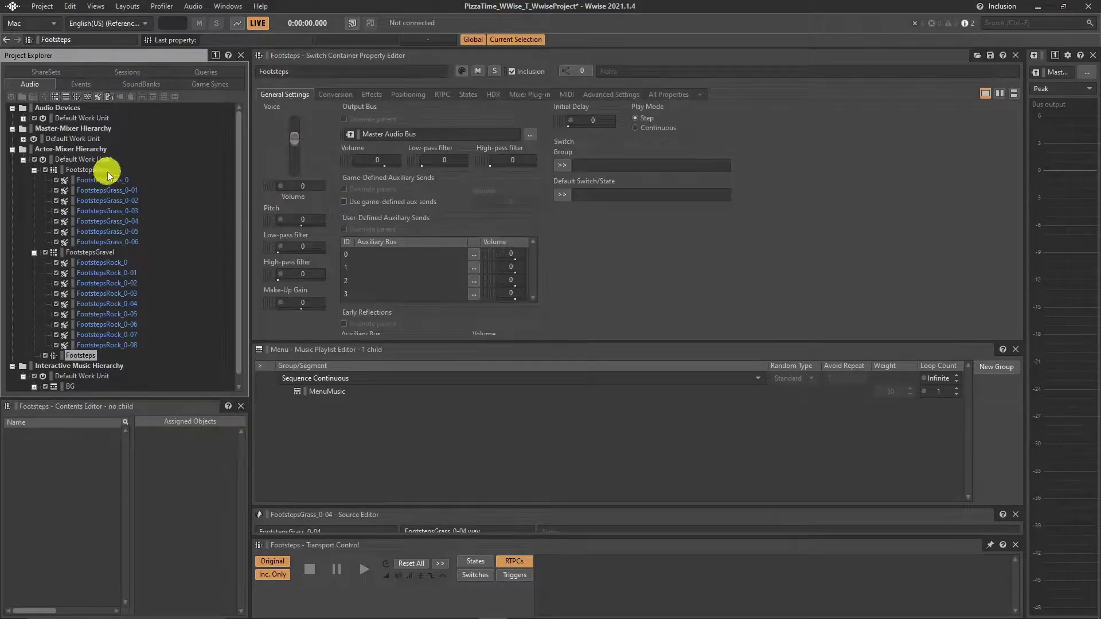
Move the FootstepsGrass and FootstepsGravel containers into the Footsteps Switch Container and collapse their contents
drag(78, 358, 80, 356)
drag(86, 171, 81, 273)
click(34, 170)
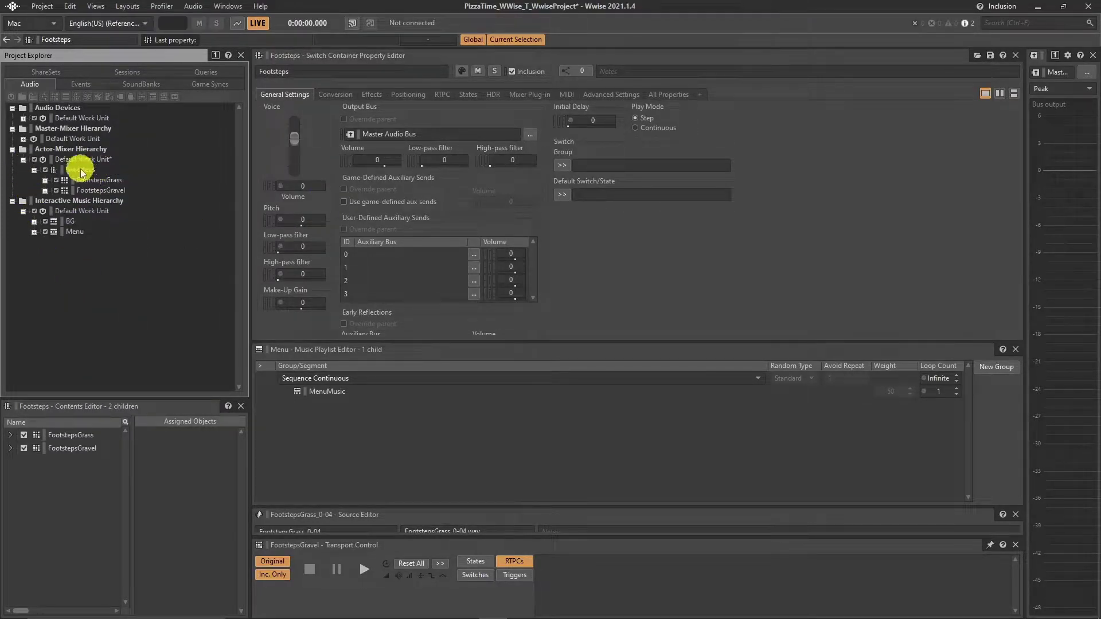
Create a Switch Group named Footsteps in the Default Work Unit of the Switches game syncs
click(80, 169)
click(564, 165)
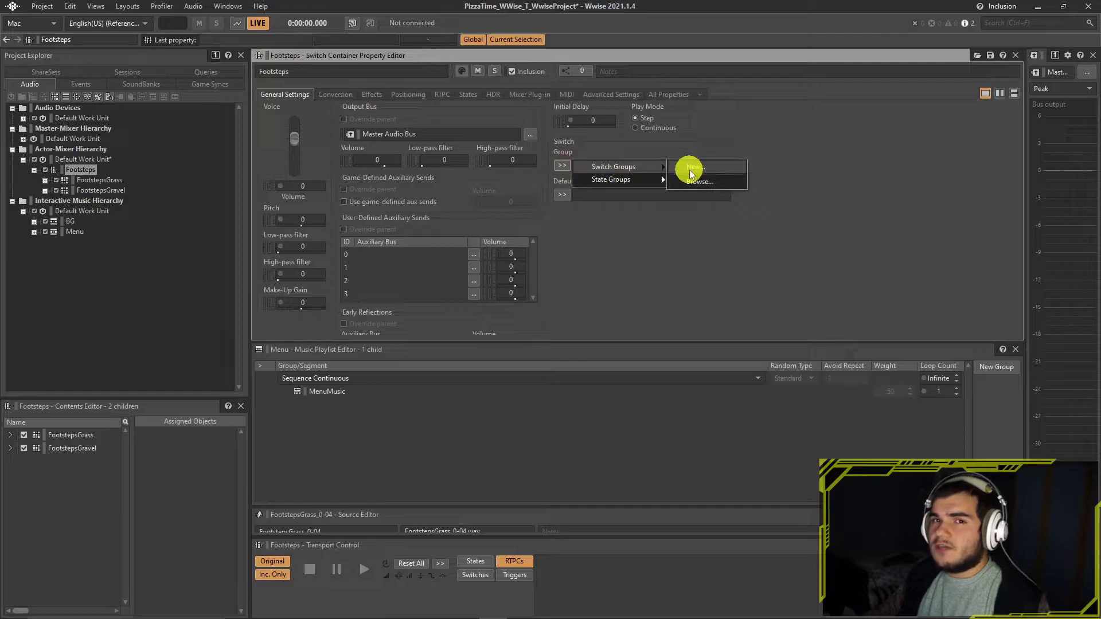
click(217, 84)
click(56, 117)
right_click(74, 117)
click(284, 148)
text(Footsteps)
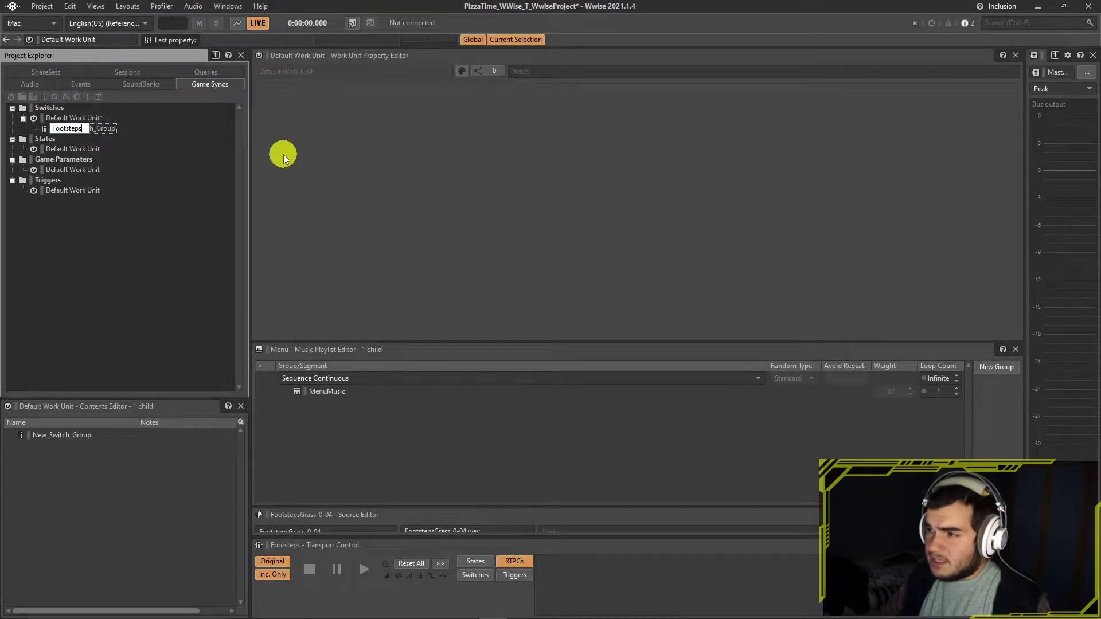
key(Return)
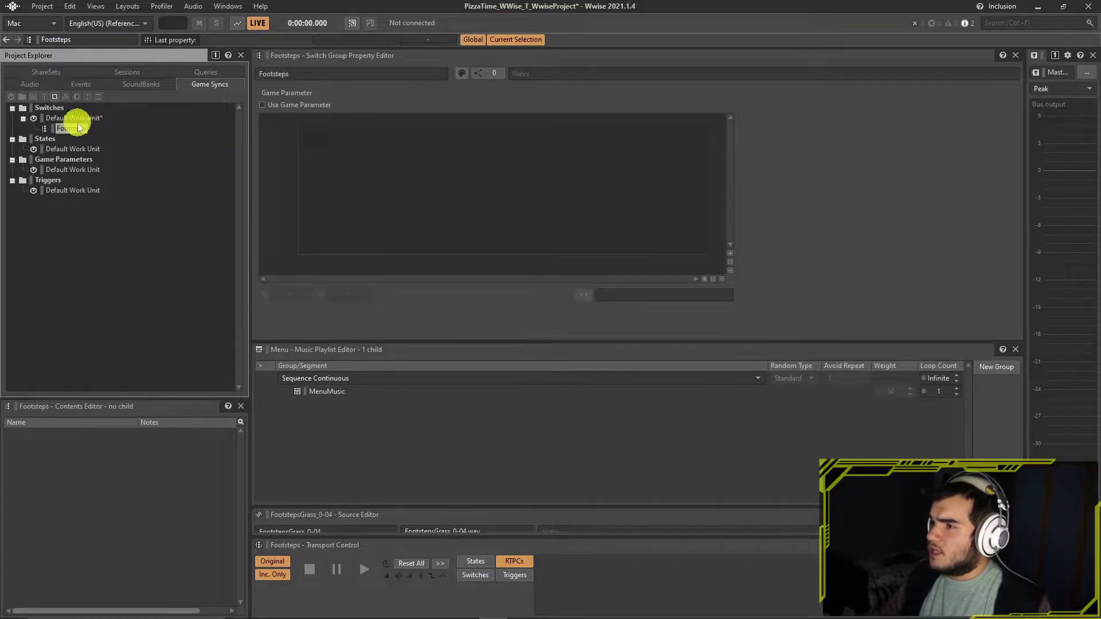
Add two switches named Gravel and Grass to the Footsteps Switch Group
right_click(79, 127)
click(267, 139)
text(Gravel)
key(Return)
right_click(100, 131)
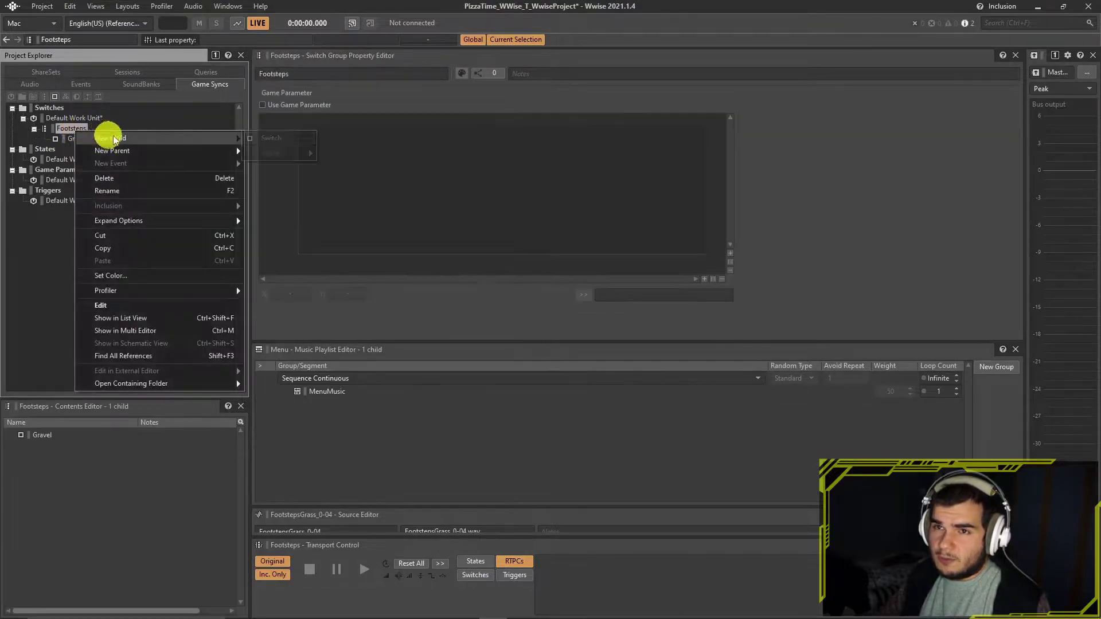
click(278, 143)
text(Grass)
key(Return)
Assign the Footsteps Switch Group to the Footsteps Switch Container with Gravel as the default switch
click(37, 84)
click(86, 167)
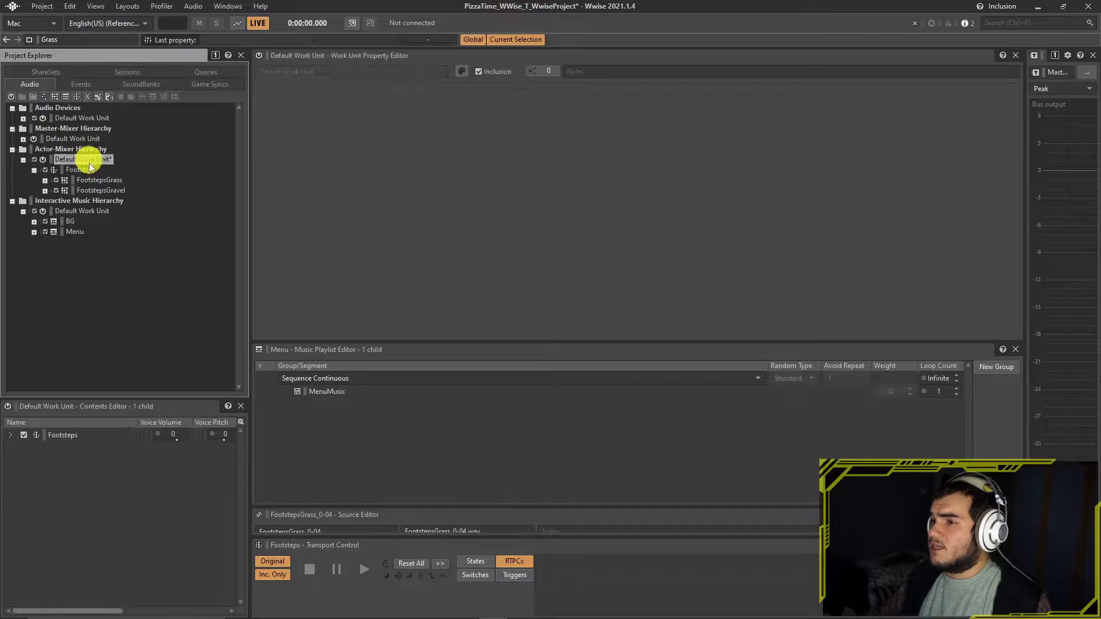
click(562, 165)
mouse_move(659, 167)
click(701, 179)
click(562, 195)
click(601, 246)
Undock the Contents Editor and assign FootstepsGrass to the Grass switch and FootstepsGravel to the Gravel switch
drag(106, 404, 431, 294)
drag(581, 502, 834, 503)
drag(630, 298, 560, 284)
drag(367, 503, 439, 503)
drag(647, 430, 549, 436)
scroll(314, 316, left, 3)
drag(315, 313, 592, 362)
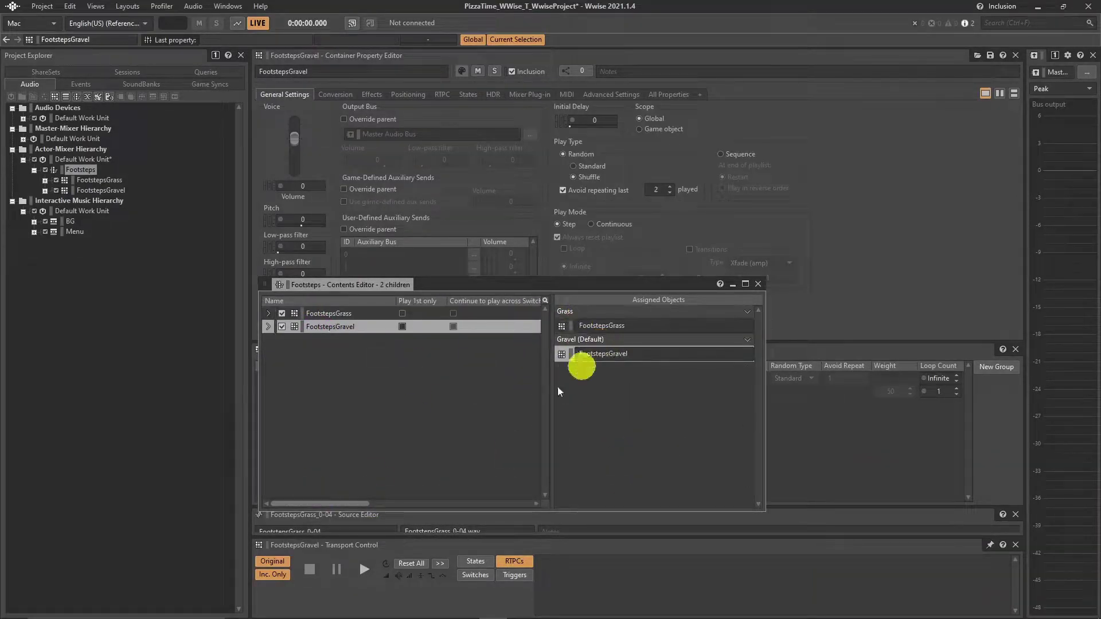
drag(484, 289, 613, 172)
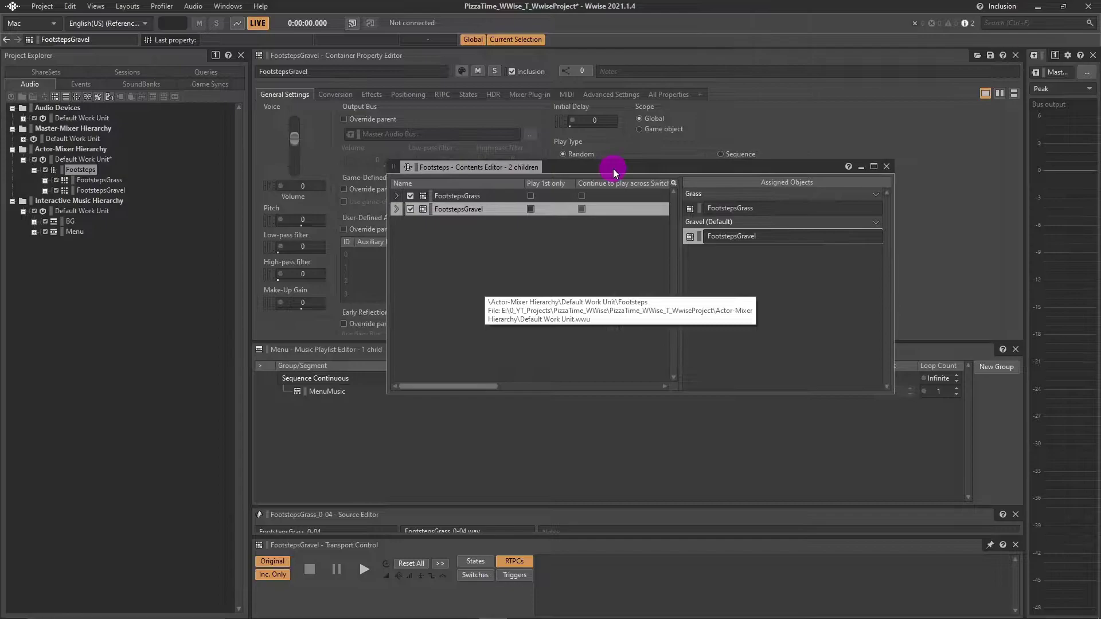
Show the switches in the Transport Control and audition the Footsteps container several times with the Grass switch
click(475, 574)
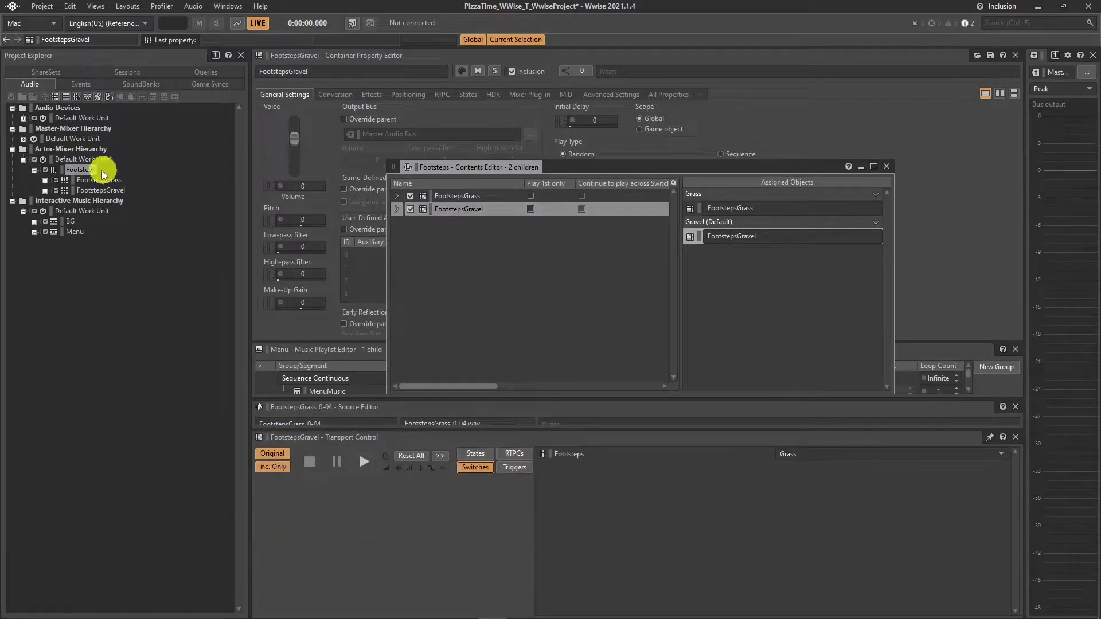
click(82, 170)
click(360, 463)
click(362, 464)
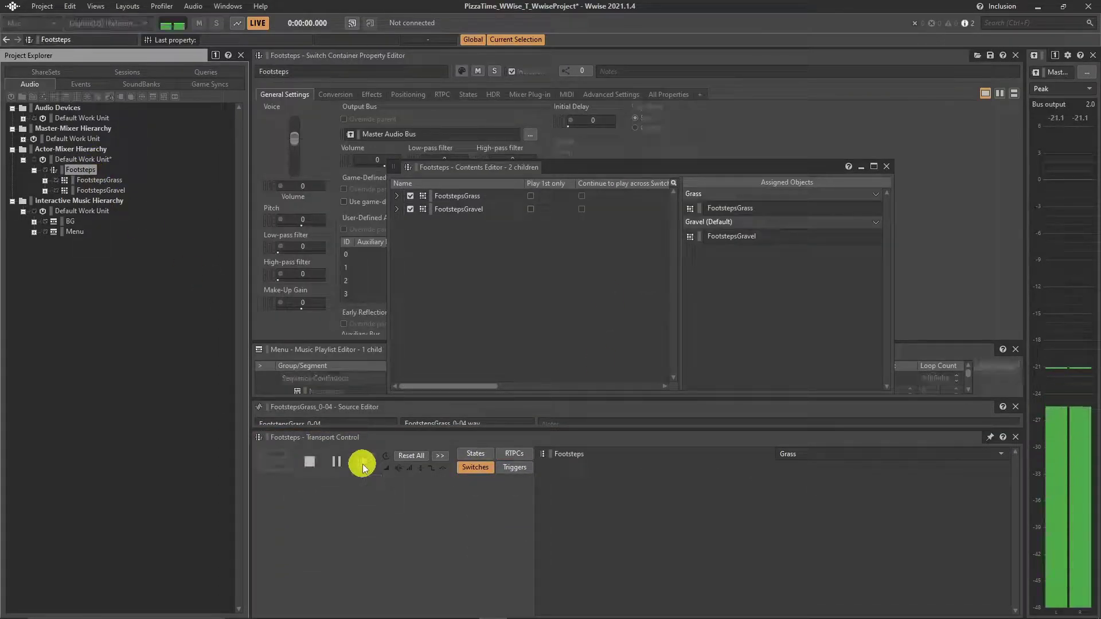
click(363, 461)
click(363, 461)
Change the playback switch to Gravel and audition the Footsteps container several times
click(812, 456)
click(815, 475)
click(360, 464)
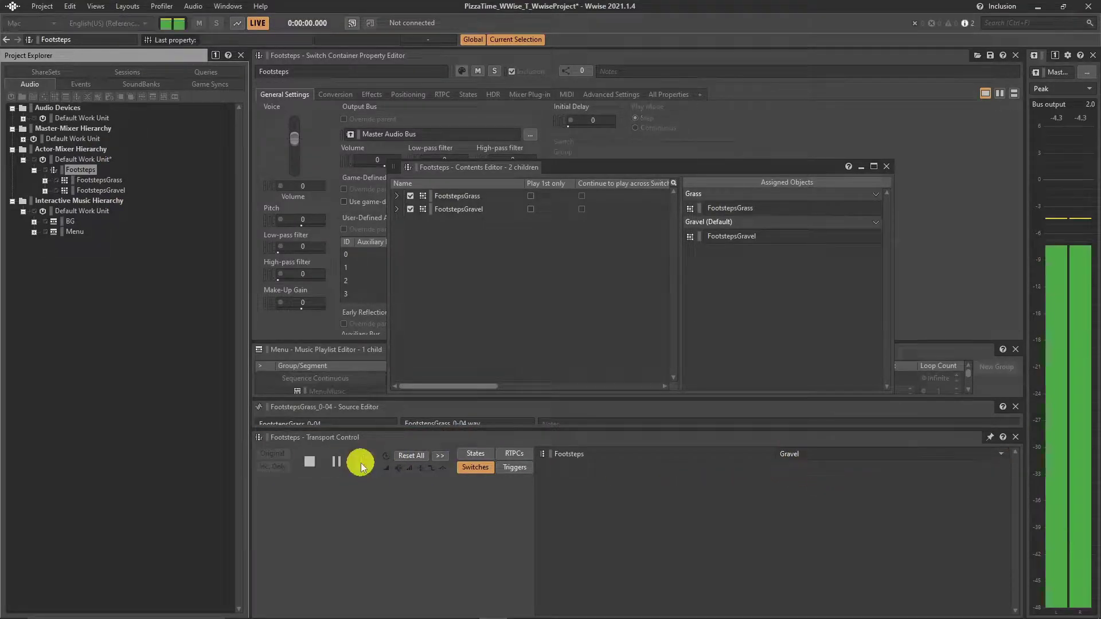
click(360, 462)
click(360, 462)
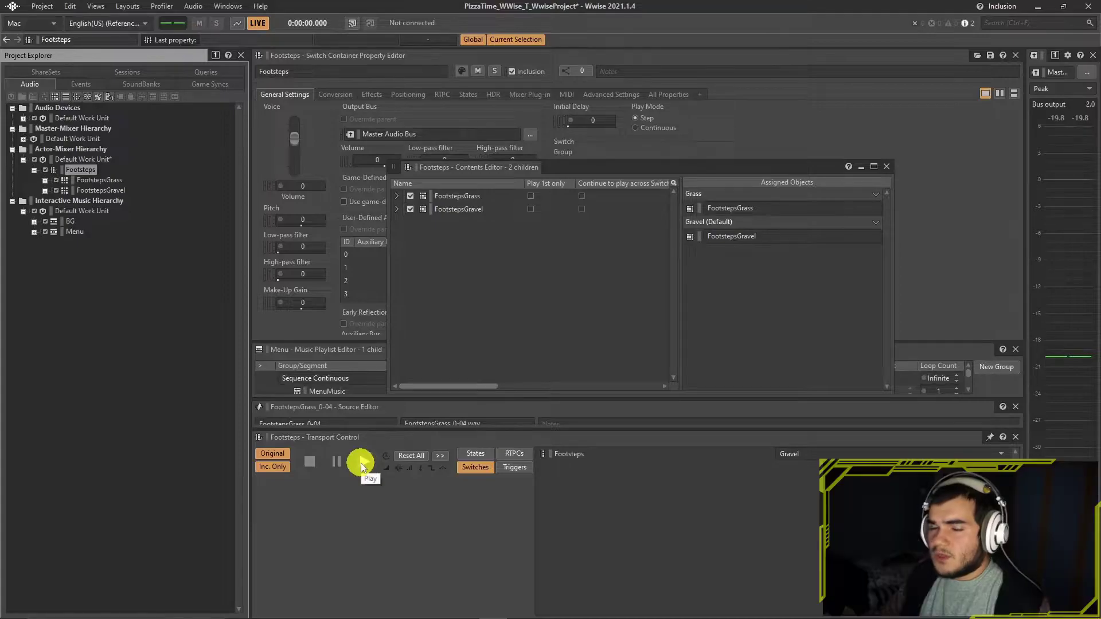
Set the FootstepsGravel container's voice volume to -2 and audition it
click(99, 189)
drag(294, 138, 294, 140)
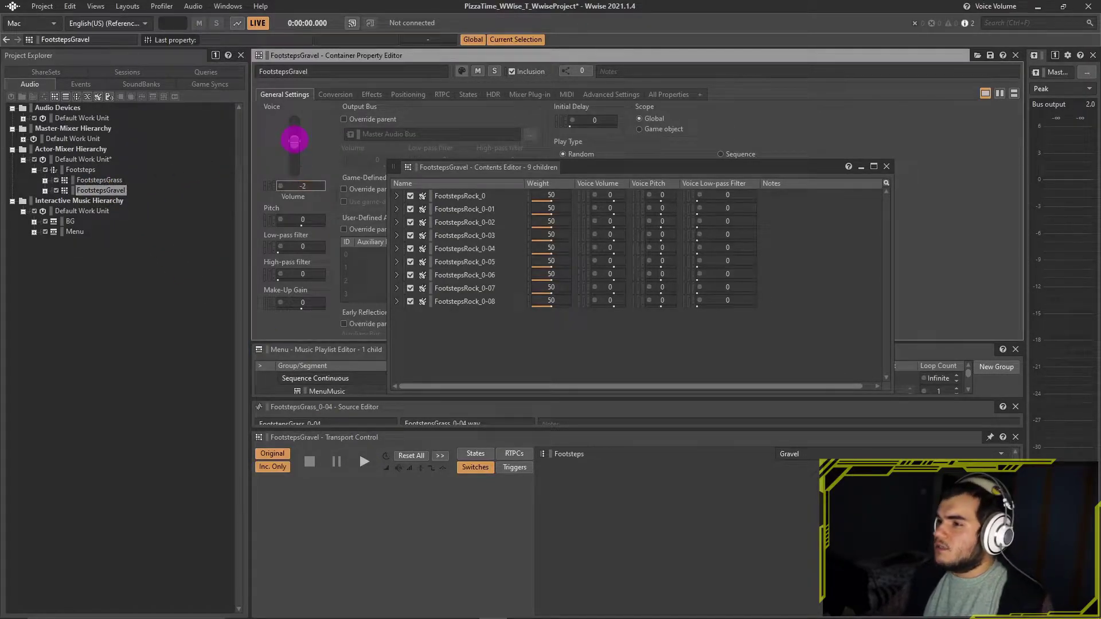
click(365, 460)
click(369, 459)
click(365, 459)
Enable the voice volume randomizer on FootstepsGravel, adjust its minimum offset, and audition the container
click(280, 187)
drag(341, 247, 343, 295)
drag(423, 290, 448, 290)
click(336, 230)
drag(395, 249, 387, 248)
click(441, 201)
click(363, 461)
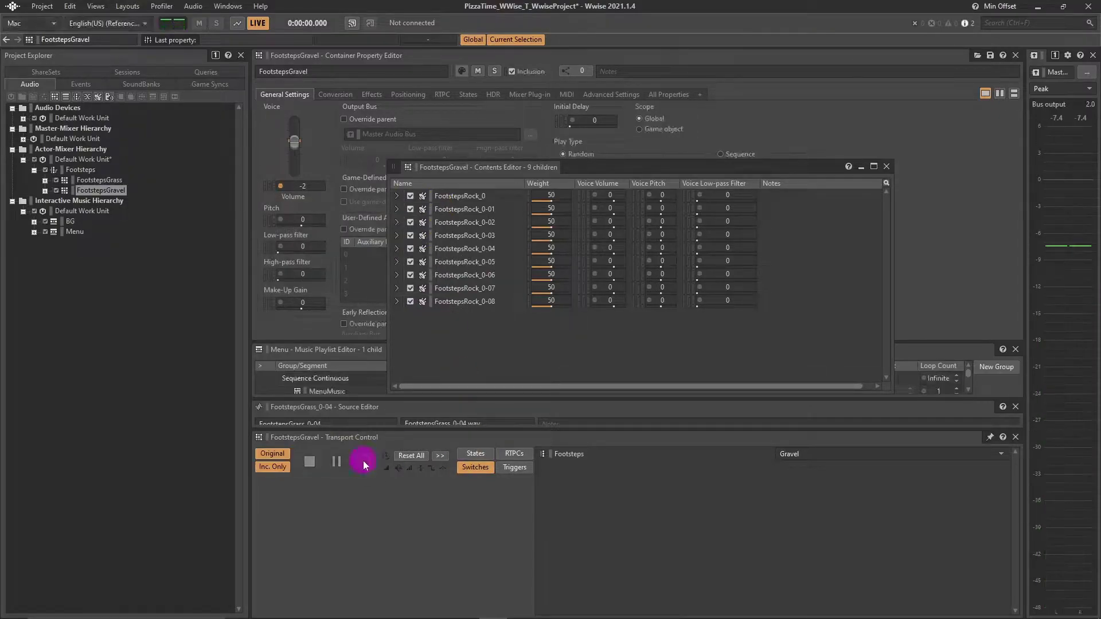
Enable the voice pitch randomizer on FootstepsGravel and adjust its minimum and maximum offsets
click(280, 220)
click(336, 265)
drag(395, 284, 339, 296)
click(441, 237)
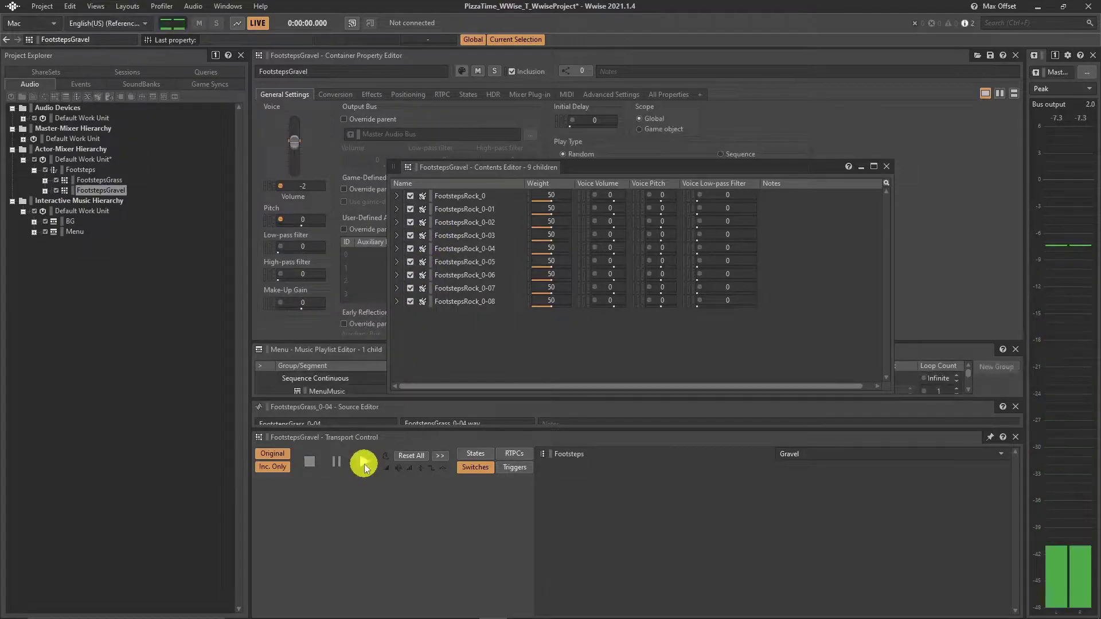
Lower the FootstepsGrass container's voice volume to -4 and audition it
click(114, 180)
click(363, 461)
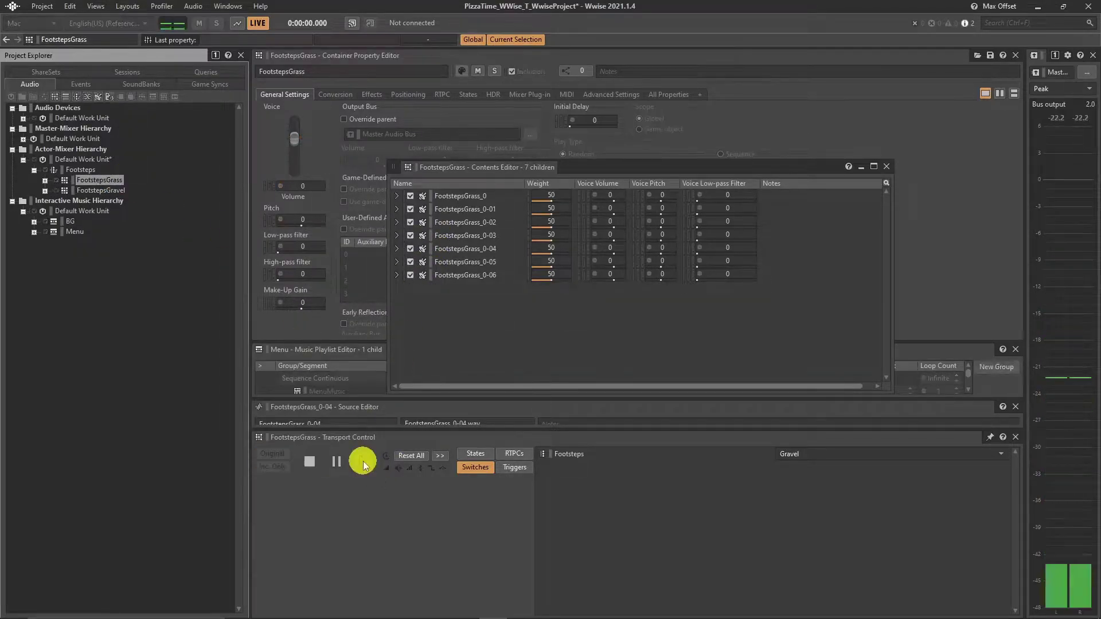
drag(294, 138, 294, 153)
click(362, 461)
Randomize the voice volume of FootstepsGrass by adjusting its minimum offset, and audition the container
click(279, 185)
click(381, 246)
click(365, 462)
click(365, 463)
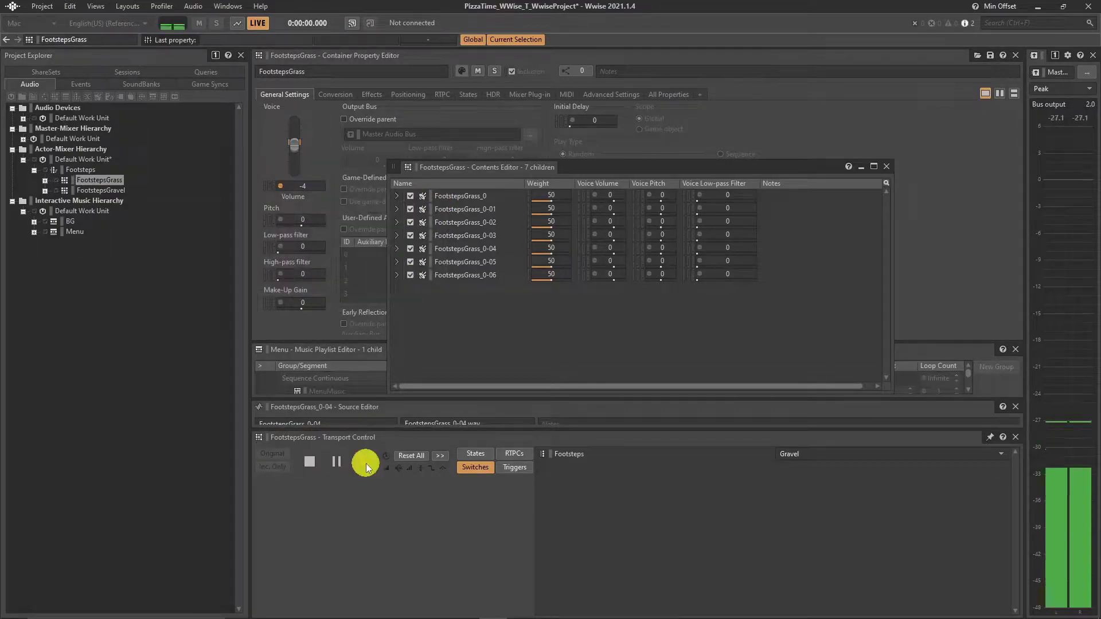
Randomize the voice pitch of FootstepsGrass with offsets from -303 to 303 and audition the container
double_click(278, 219)
drag(393, 283, 390, 284)
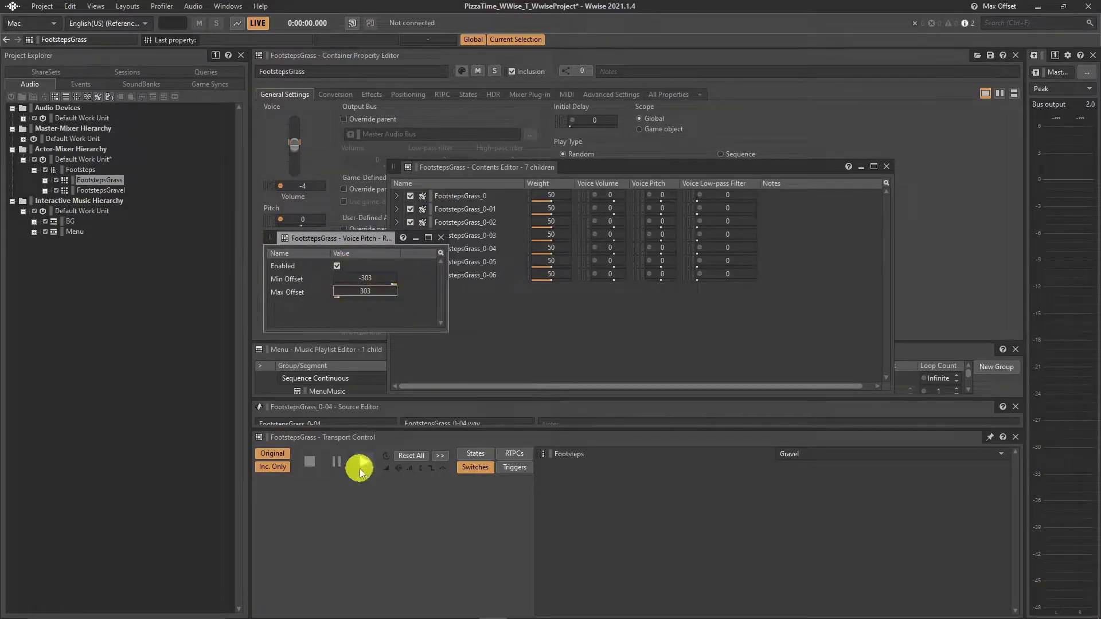
click(361, 466)
click(440, 237)
Audition the Footsteps Switch Container with the Gravel switch and again with the Grass switch
click(78, 170)
click(361, 462)
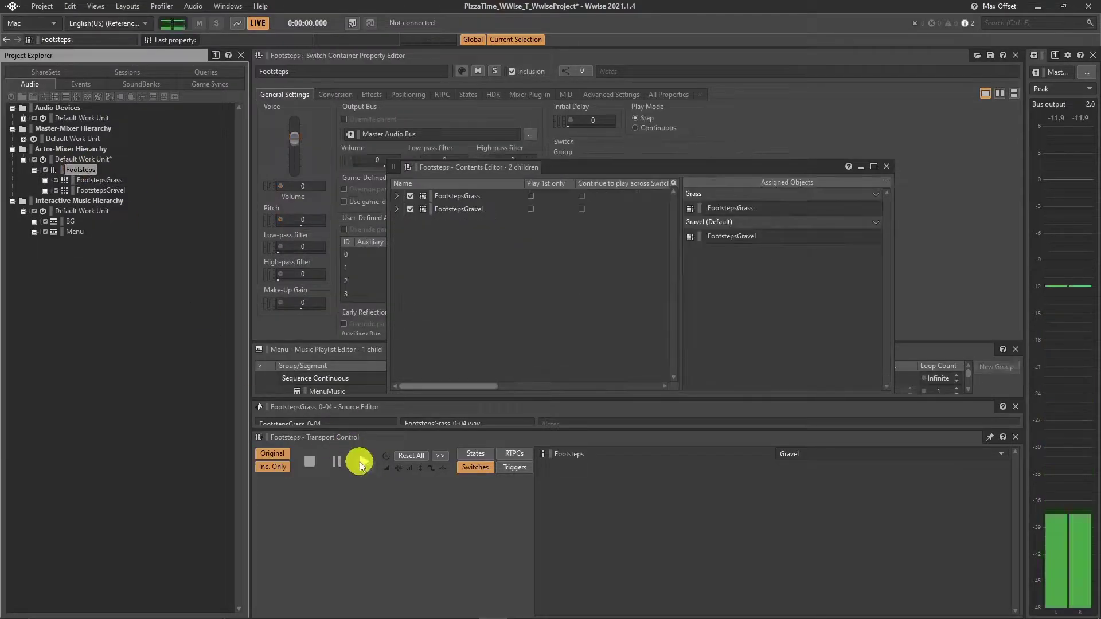
click(361, 462)
click(806, 453)
click(809, 466)
click(361, 462)
Dock the Contents Editor back below the Project Explorer
drag(548, 167, 118, 594)
drag(34, 503, 165, 504)
Create a new empty event named Footsteps in the Events Default Work Unit
click(81, 84)
right_click(73, 122)
mouse_move(147, 122)
click(264, 139)
text(Footsteps)
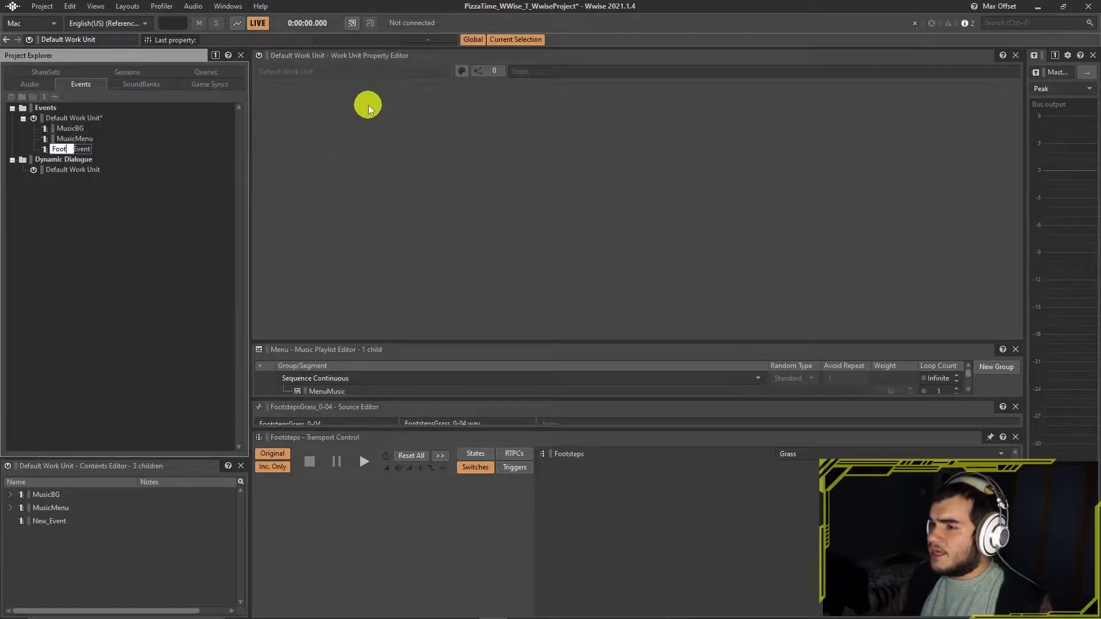
key(Return)
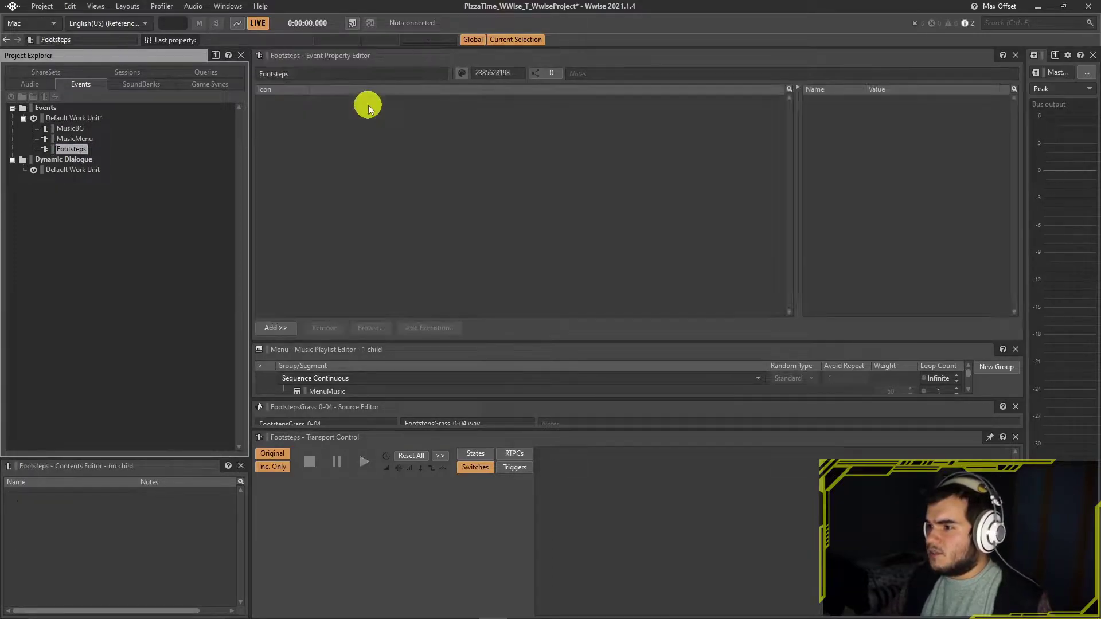
Add the Footsteps Switch Container to the Footsteps event as the target of a Play action
click(30, 83)
drag(81, 164, 265, 103)
click(81, 84)
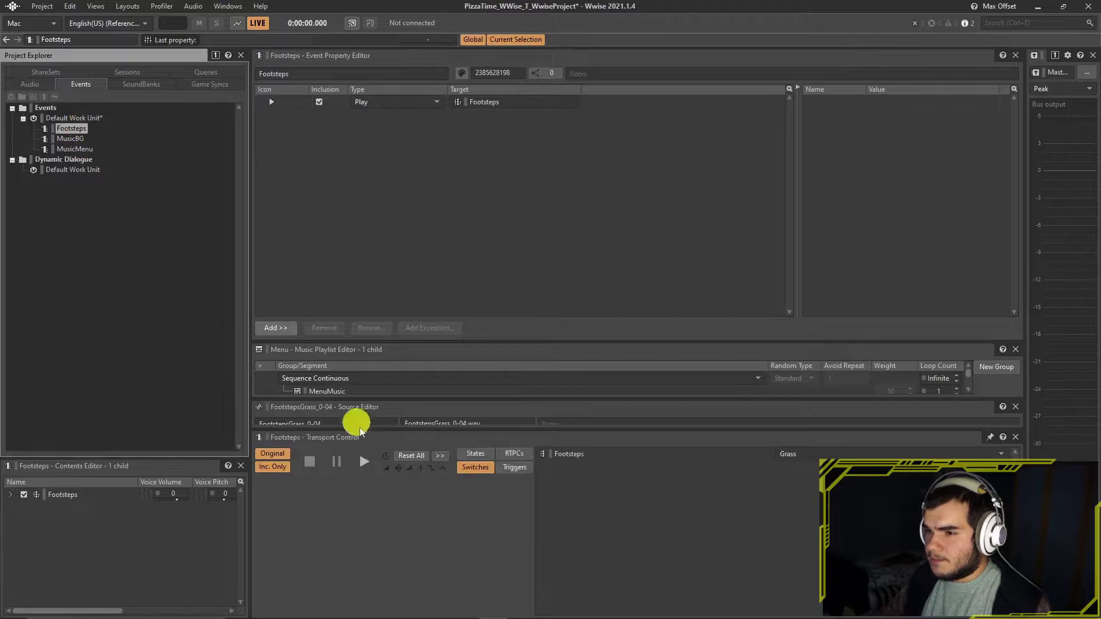
Audition the Footsteps event with the Grass switch and again with the Gravel switch
click(364, 461)
click(848, 453)
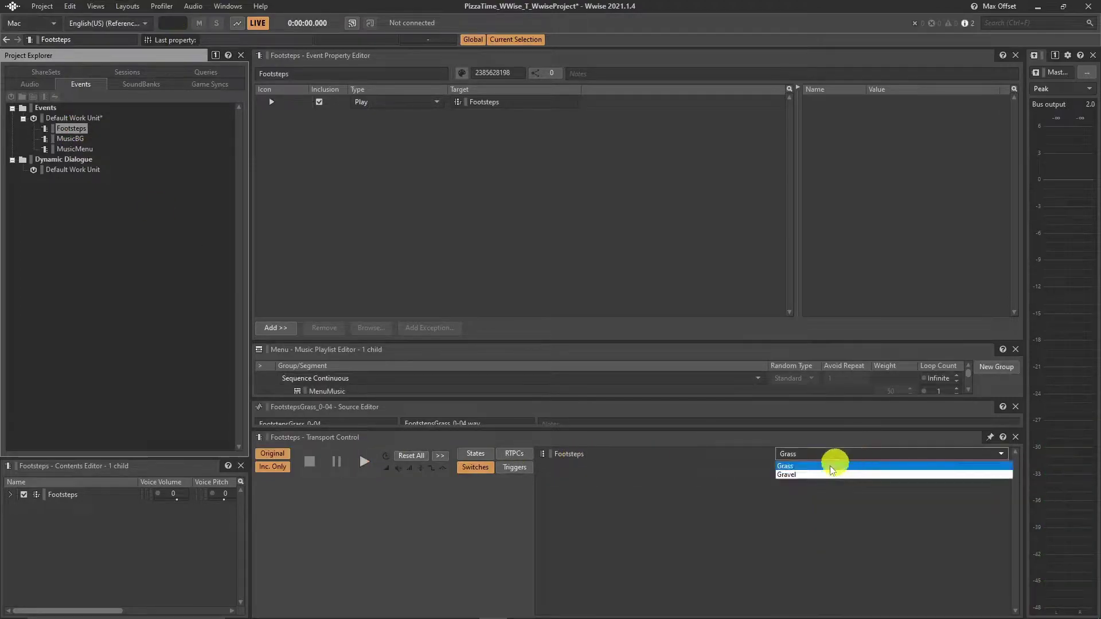
click(797, 472)
click(364, 461)
Add the Footsteps event to the Main SoundBank in the SoundBank layout and generate all SoundBanks
click(134, 83)
click(62, 128)
click(126, 7)
click(147, 45)
click(105, 84)
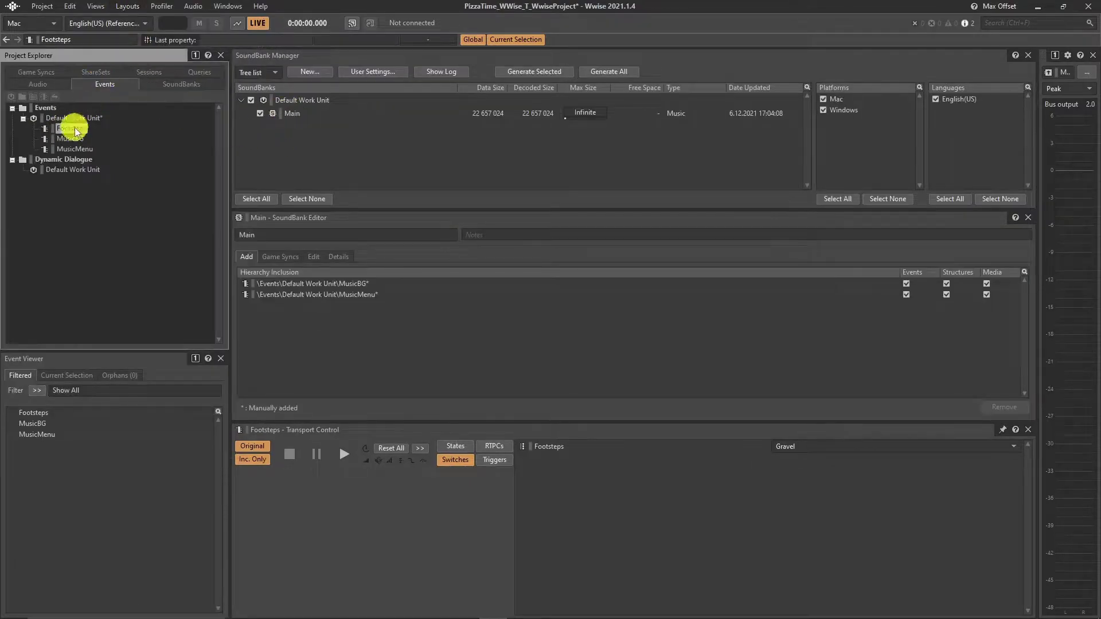
click(622, 77)
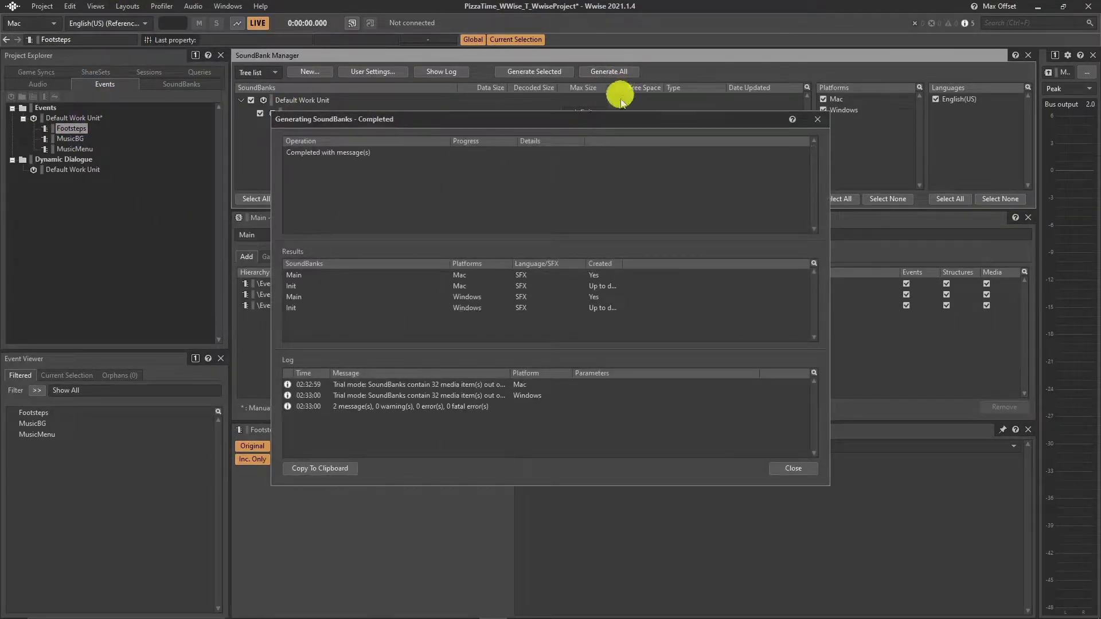
click(810, 475)
click(514, 117)
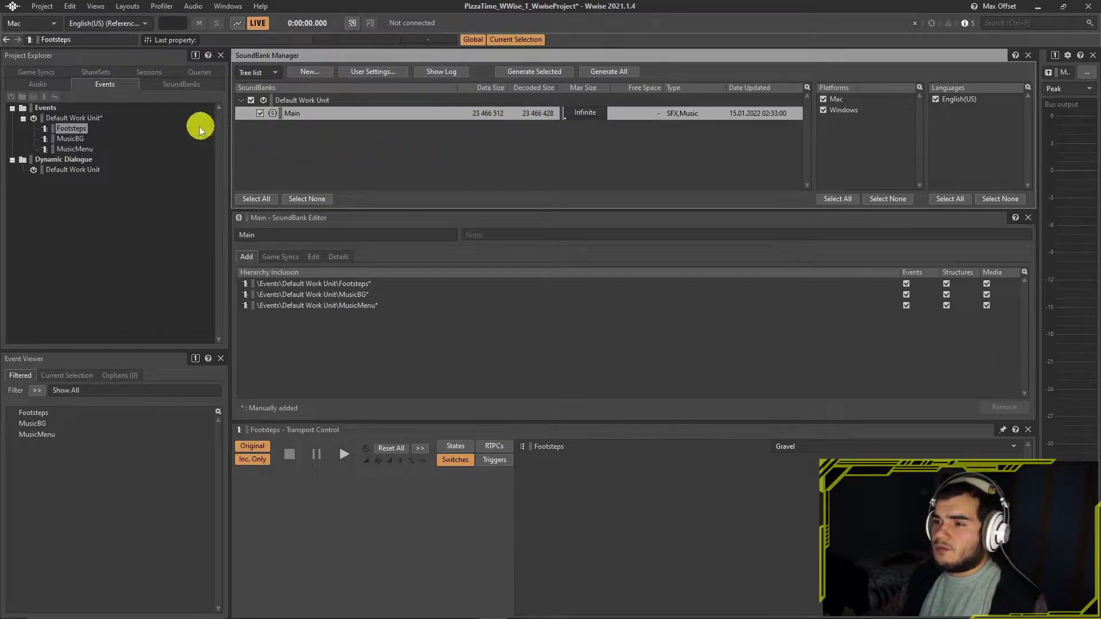
Set the format to Vorbis for both Windows and Mac in the Default Conversion Settings ShareSet
click(103, 74)
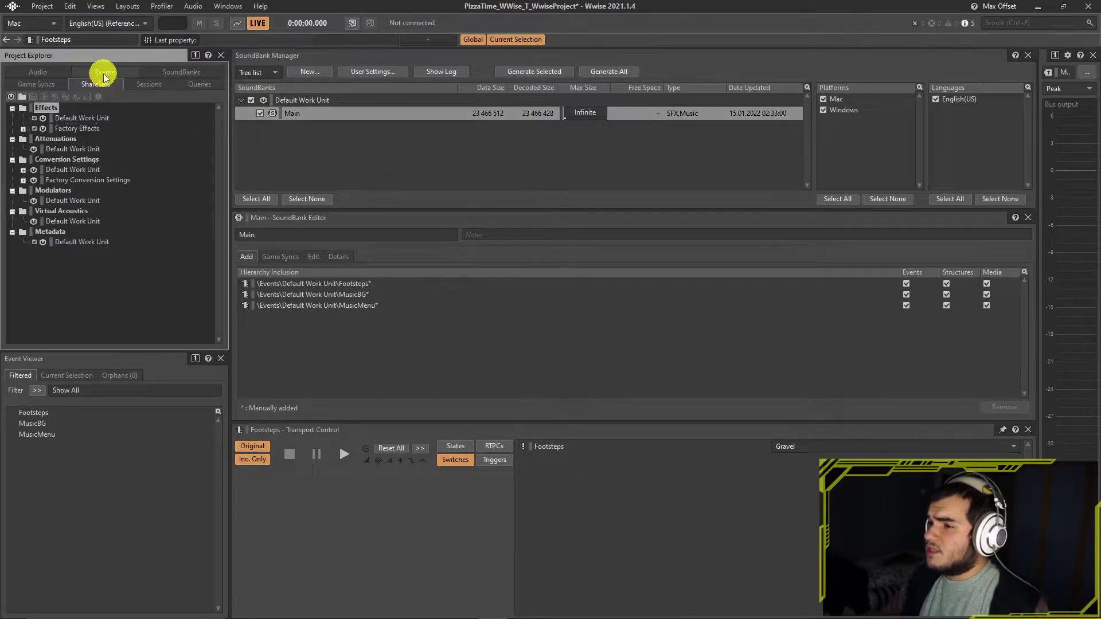
click(23, 171)
double_click(72, 181)
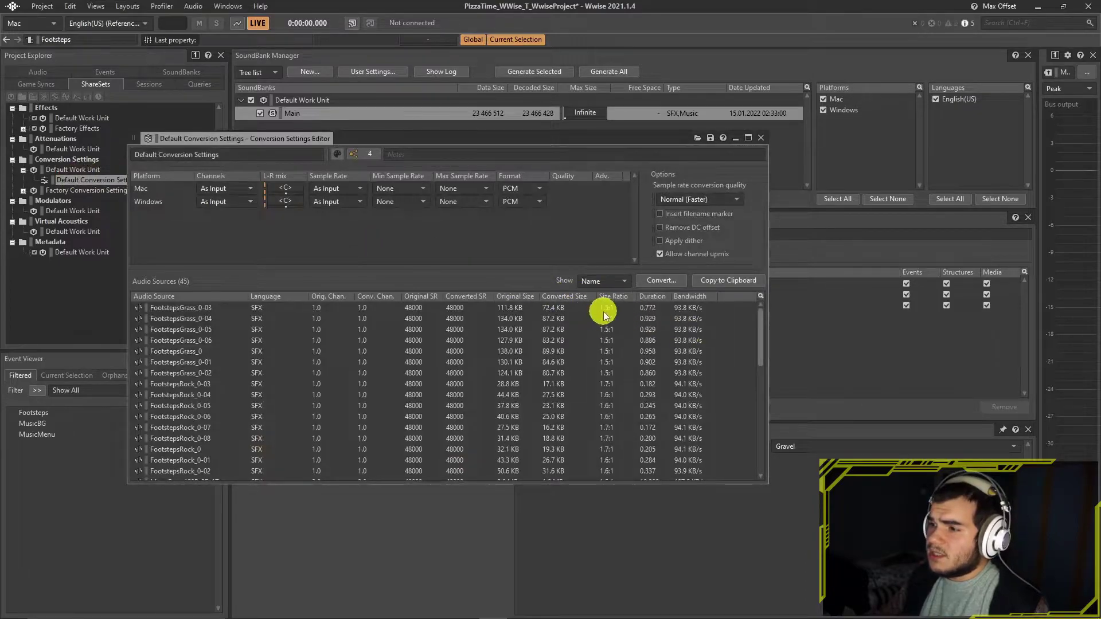
click(537, 203)
click(523, 231)
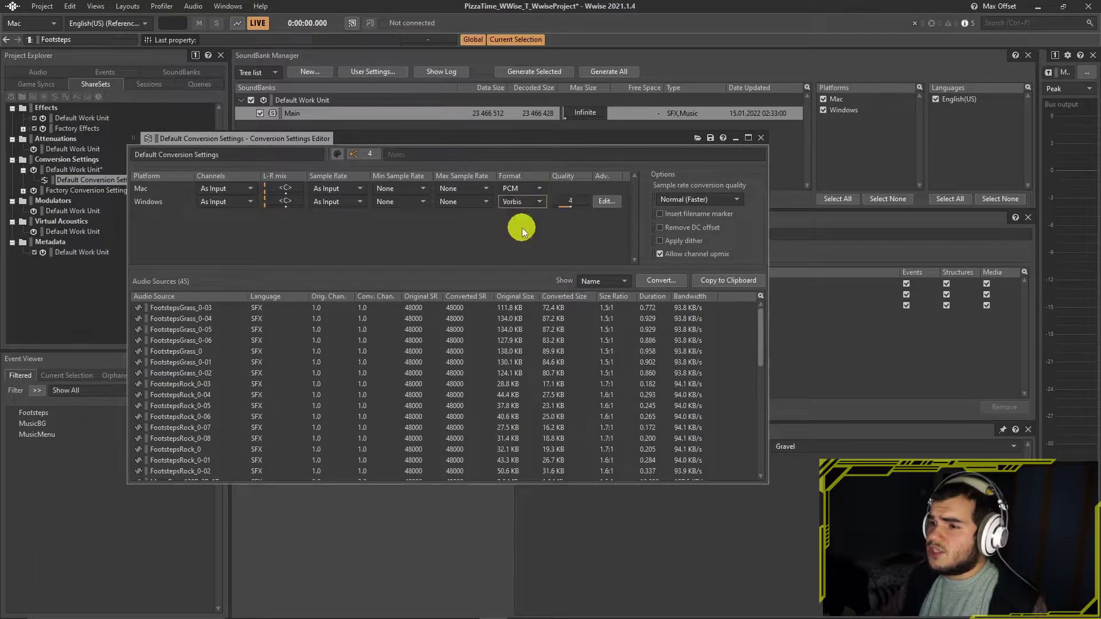
click(537, 191)
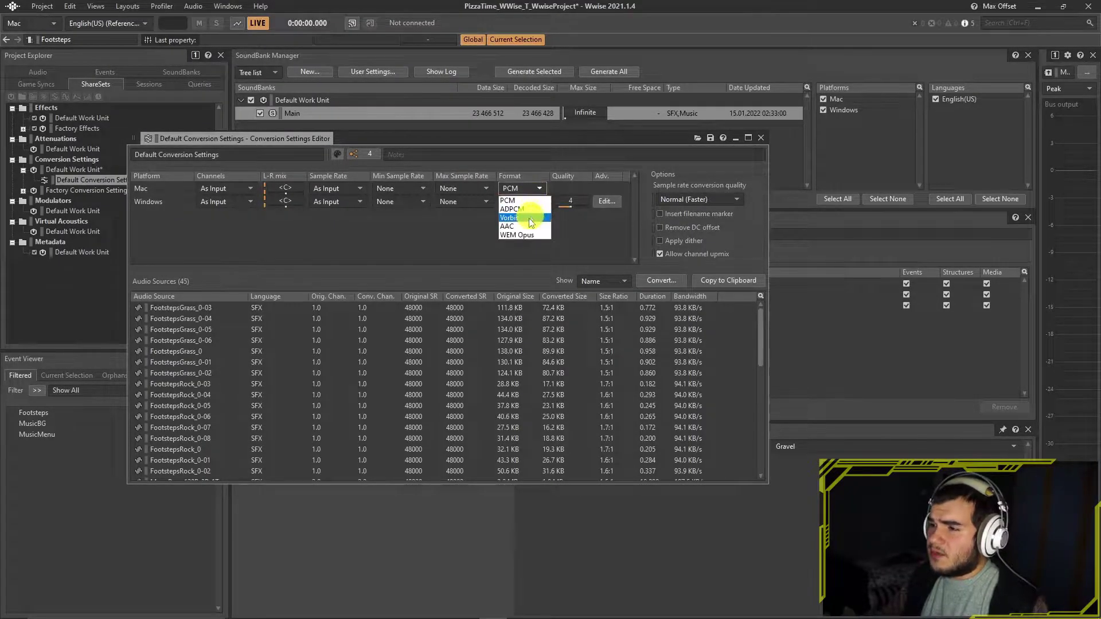
click(529, 220)
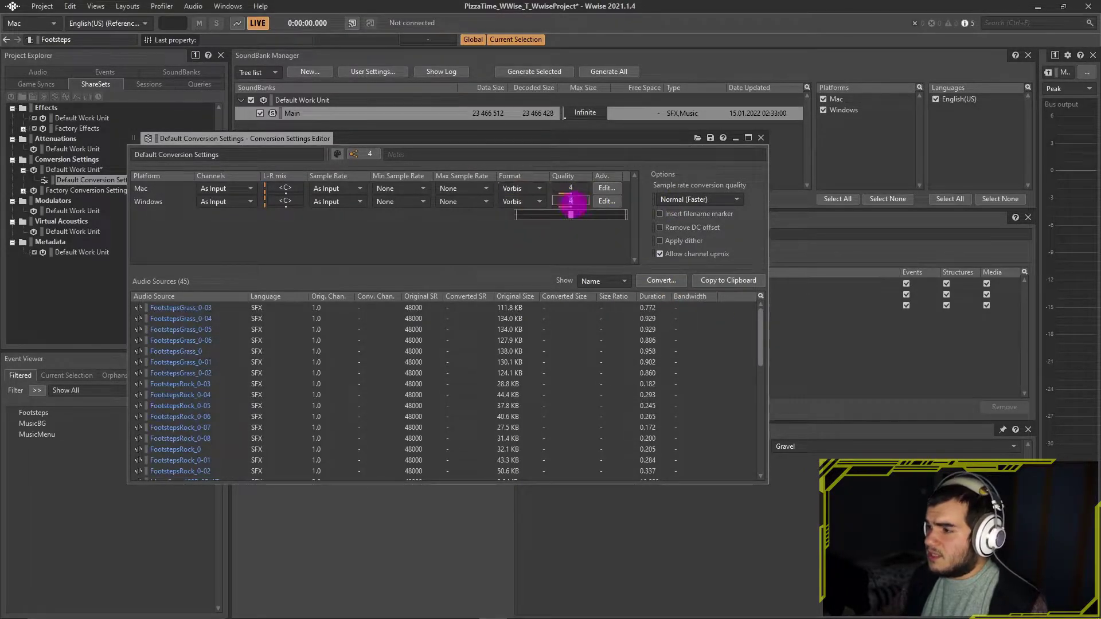
Set the Vorbis quality to 6 for Mac and Windows, convert the audio sources and close the conversion editor
click(657, 282)
click(530, 419)
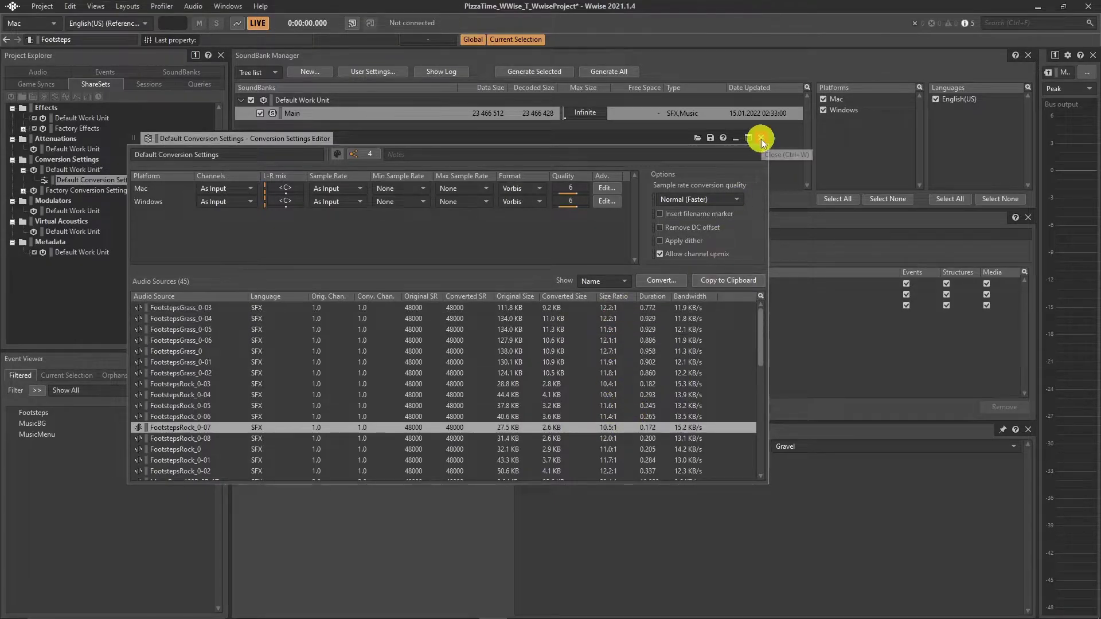
click(761, 138)
Regenerate all SoundBanks and audition the Footsteps event from the Main SoundBank
click(612, 71)
click(779, 462)
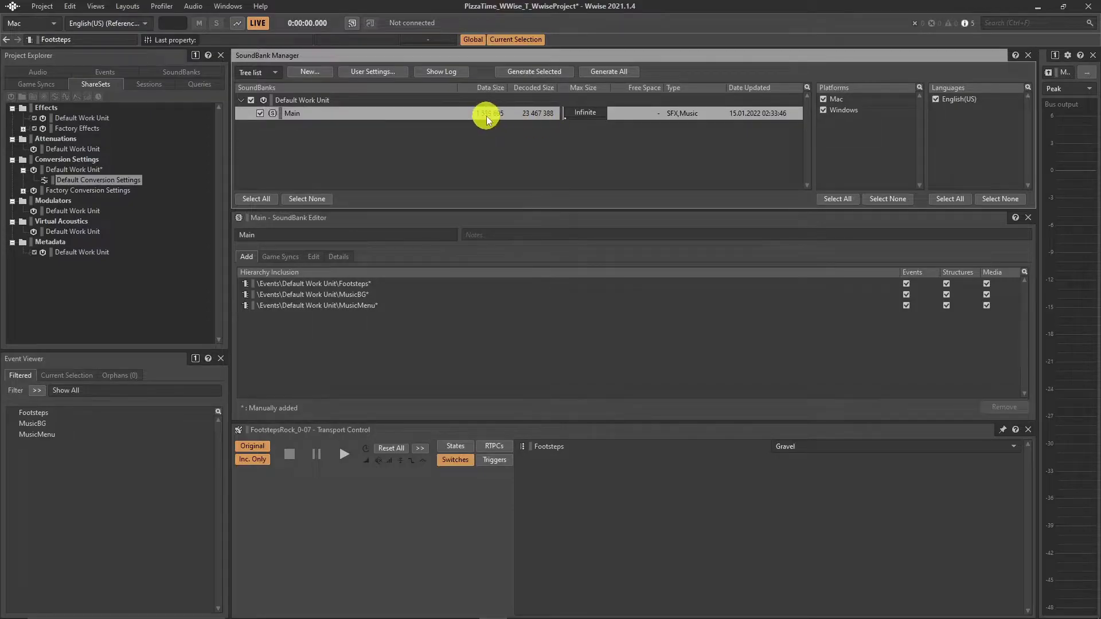
click(319, 283)
click(344, 453)
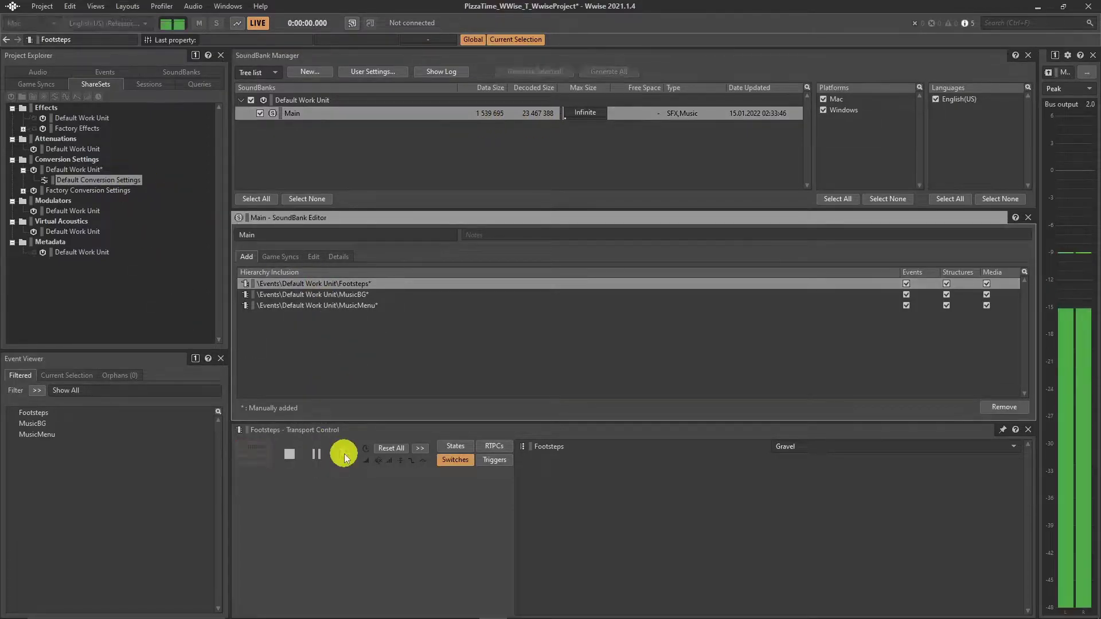
Save the Wwise project, then switch to Unity and generate the SoundBanks from the Wwise Picker
click(43, 7)
click(61, 46)
key(alt+Tab)
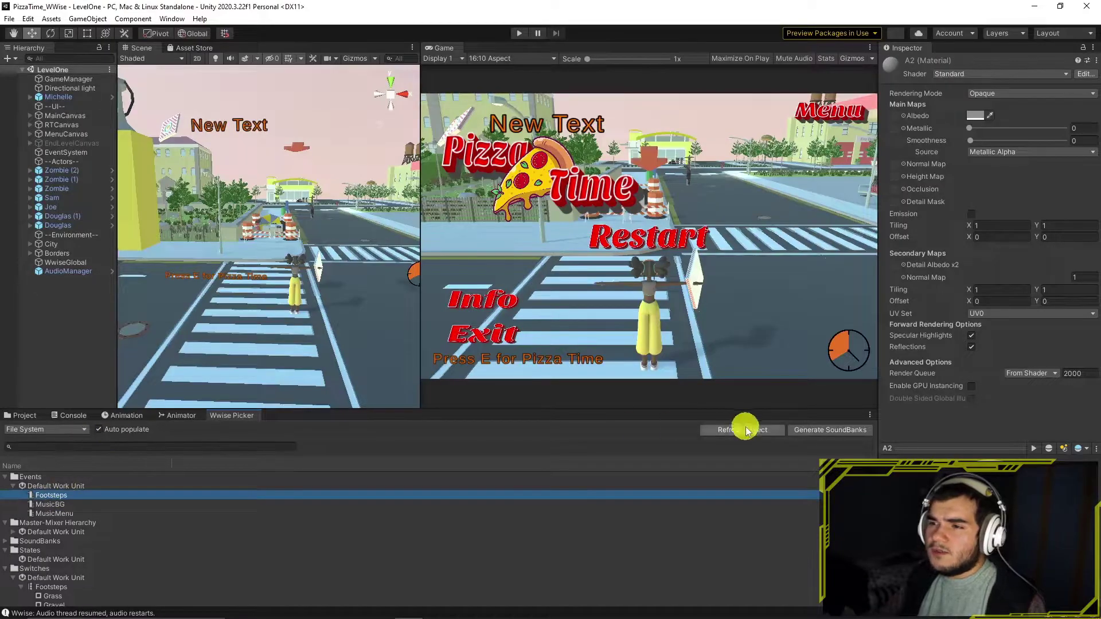
click(808, 430)
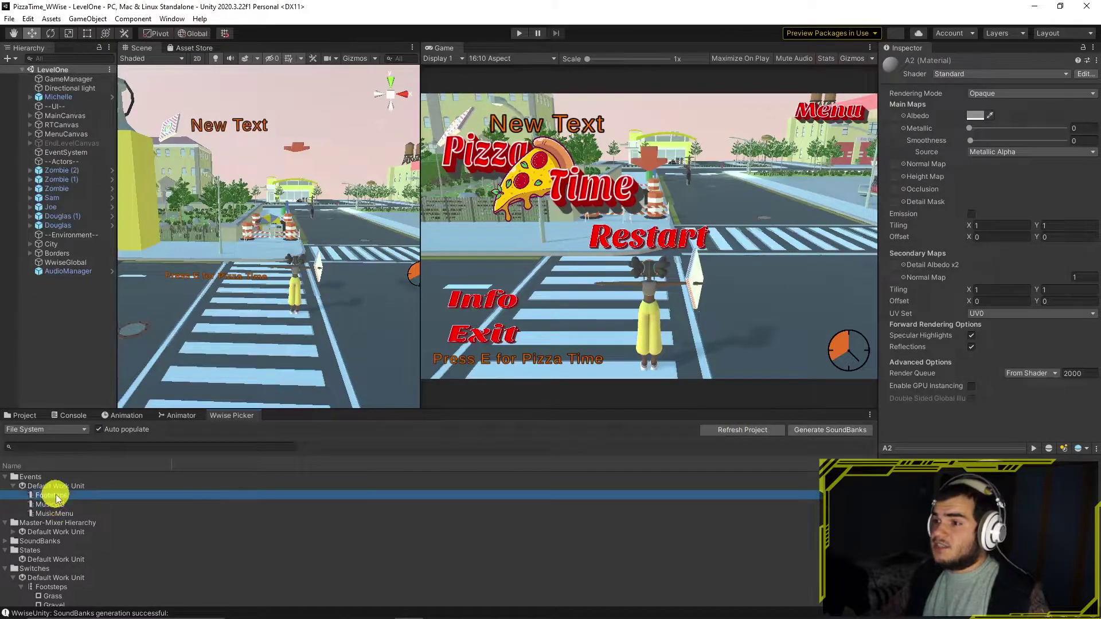
click(69, 430)
click(165, 437)
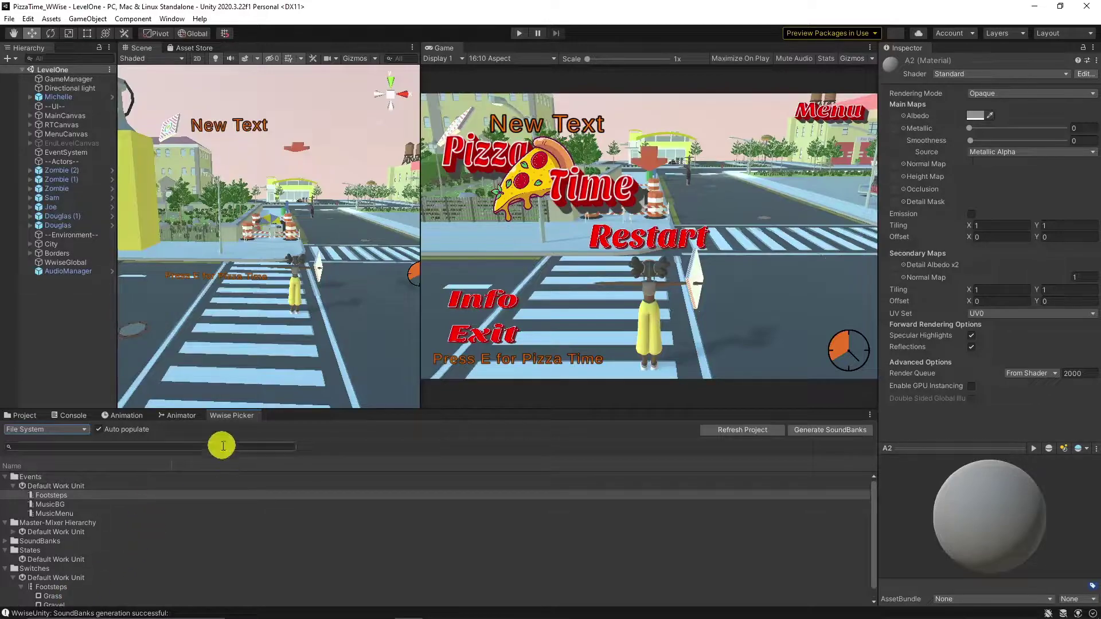
Browse the Michelle character's animation files in the Characters/MainPlayer/Anims folder
click(68, 97)
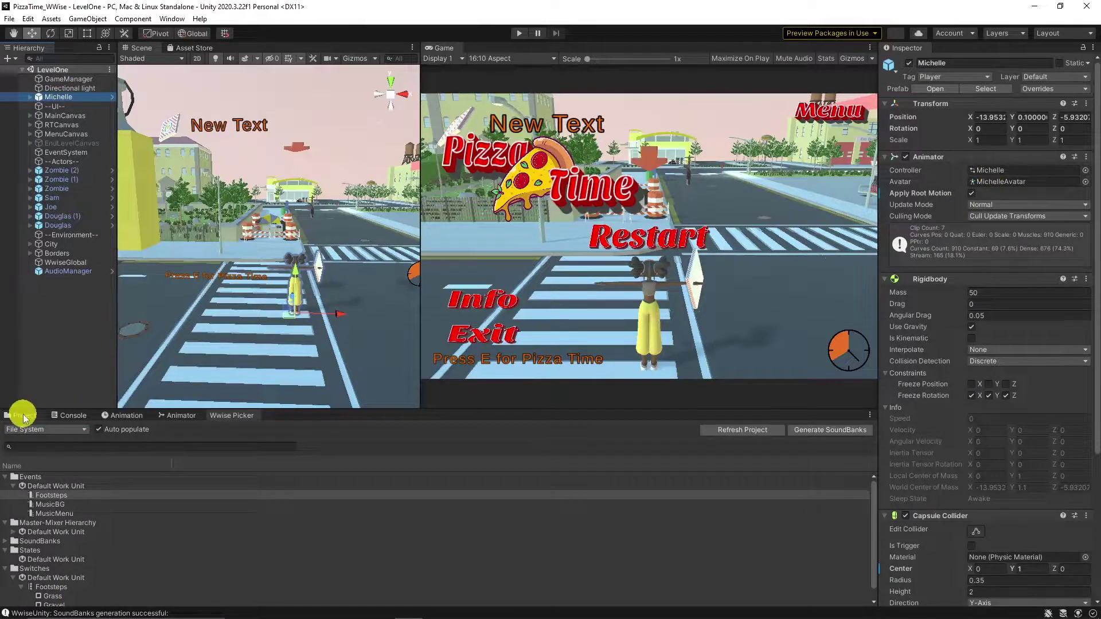
click(24, 416)
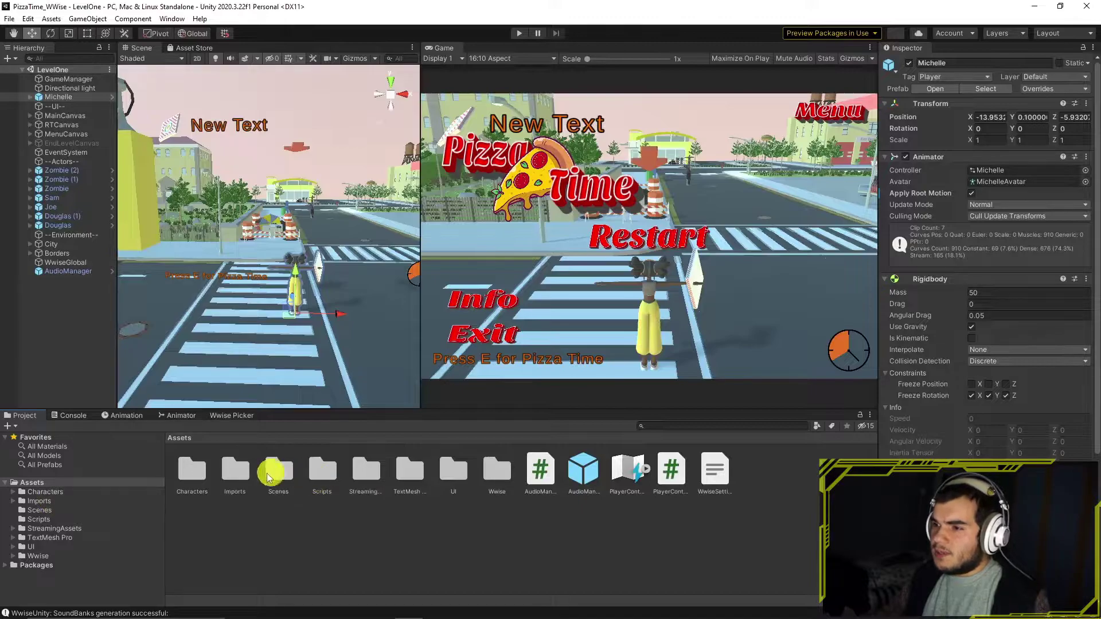
double_click(192, 471)
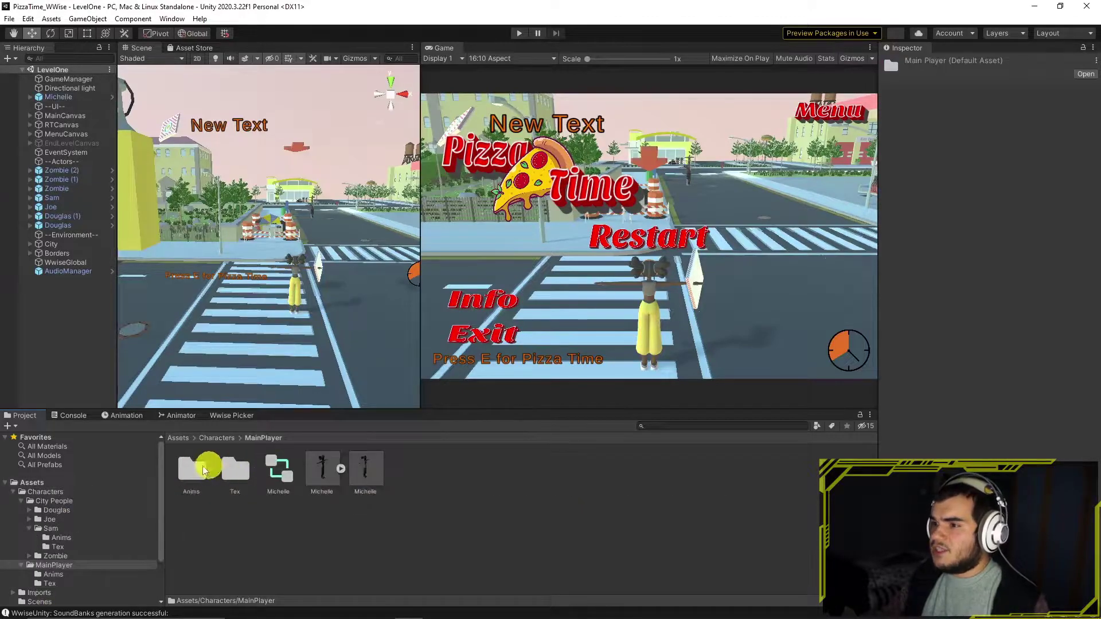
double_click(189, 470)
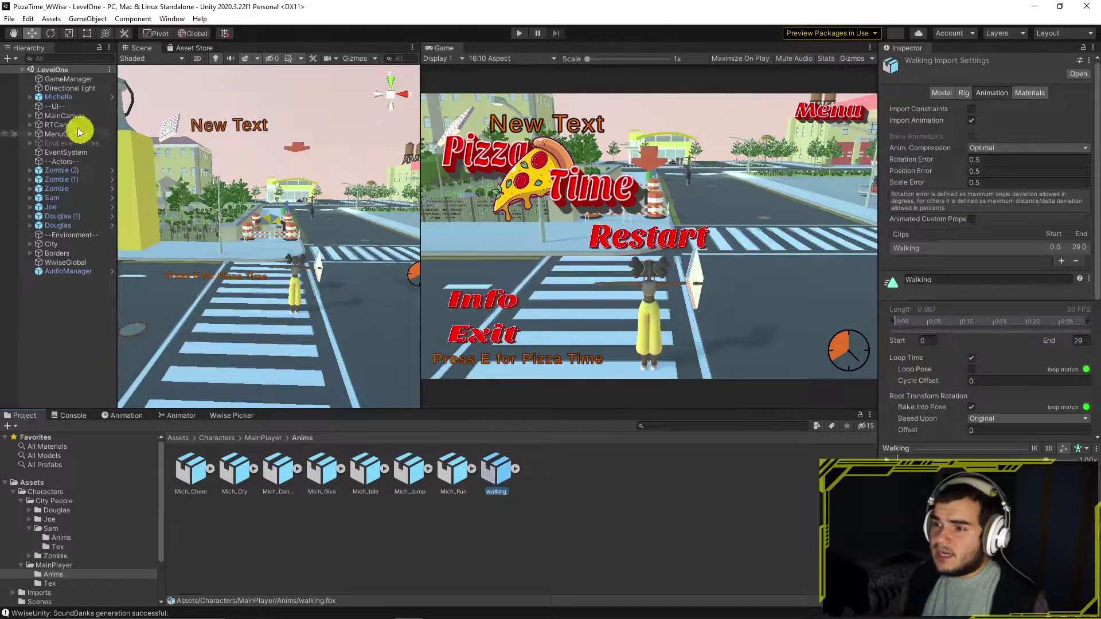
Open Michelle's Animator Controller and examine its Running state to find the Mich_Run animation
click(63, 97)
double_click(999, 170)
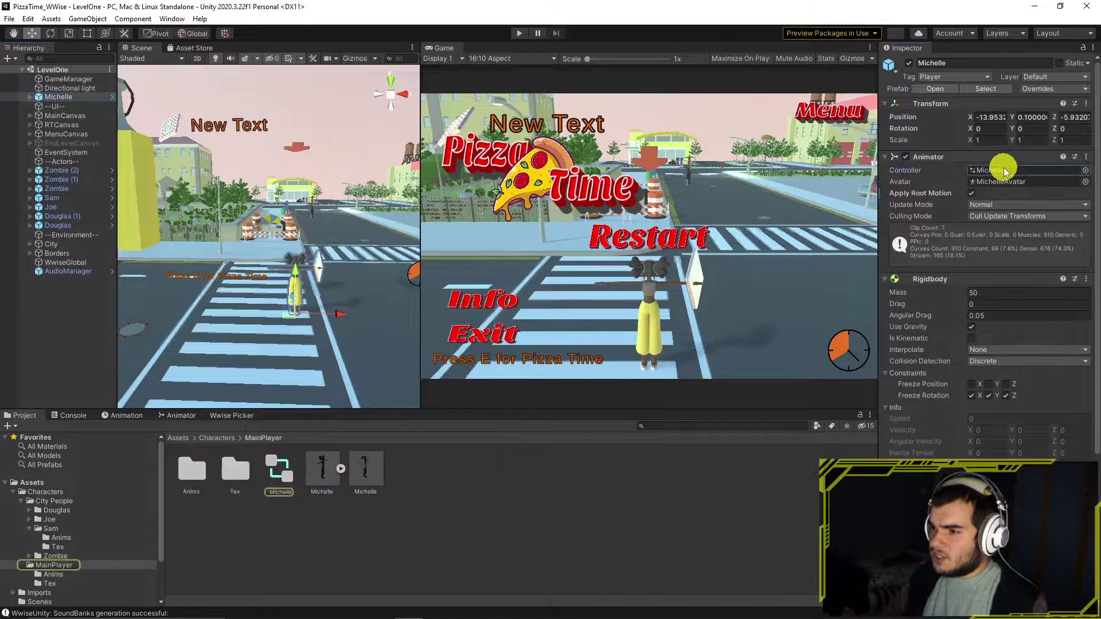
right_click(631, 474)
click(614, 452)
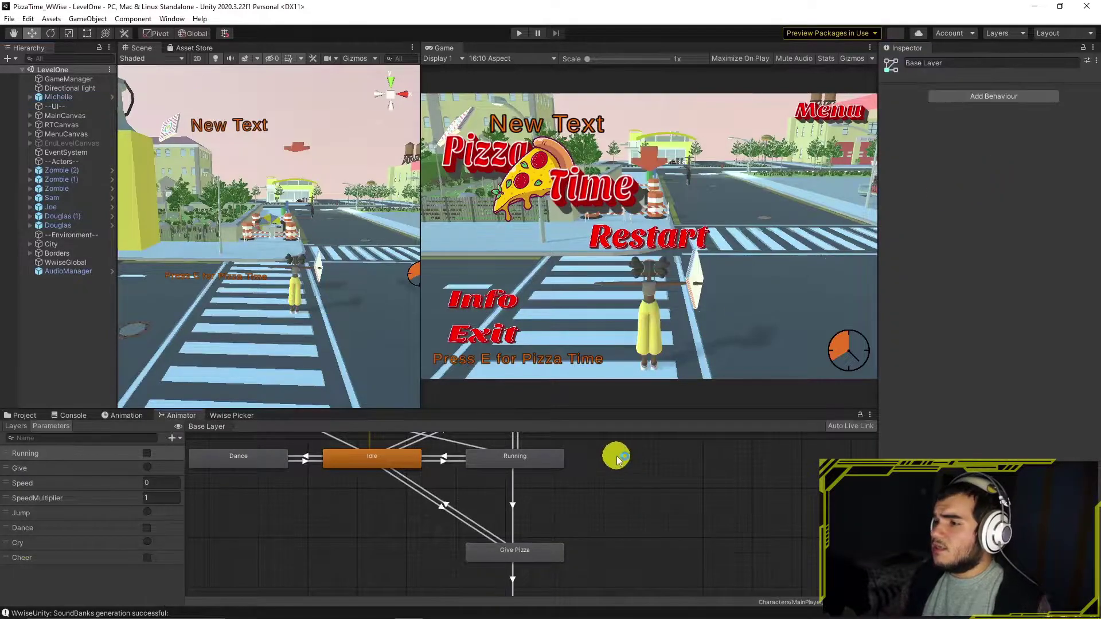
drag(629, 459, 703, 491)
click(592, 530)
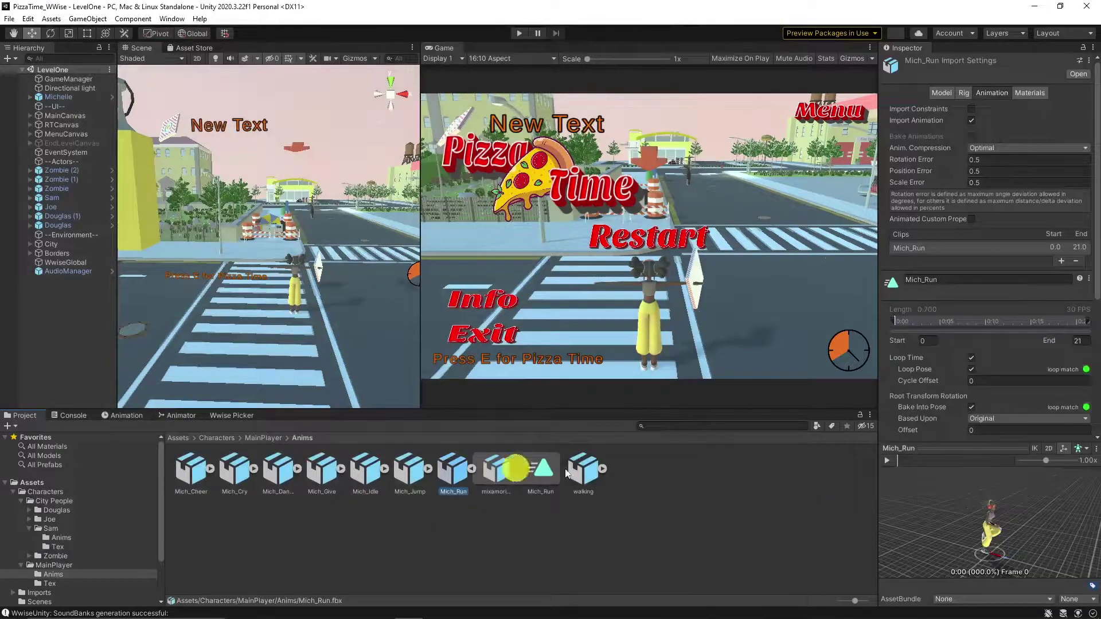
Add an animation event to Mich_Run at frame 7 with the function PlayFootstep and apply the import settings
click(888, 460)
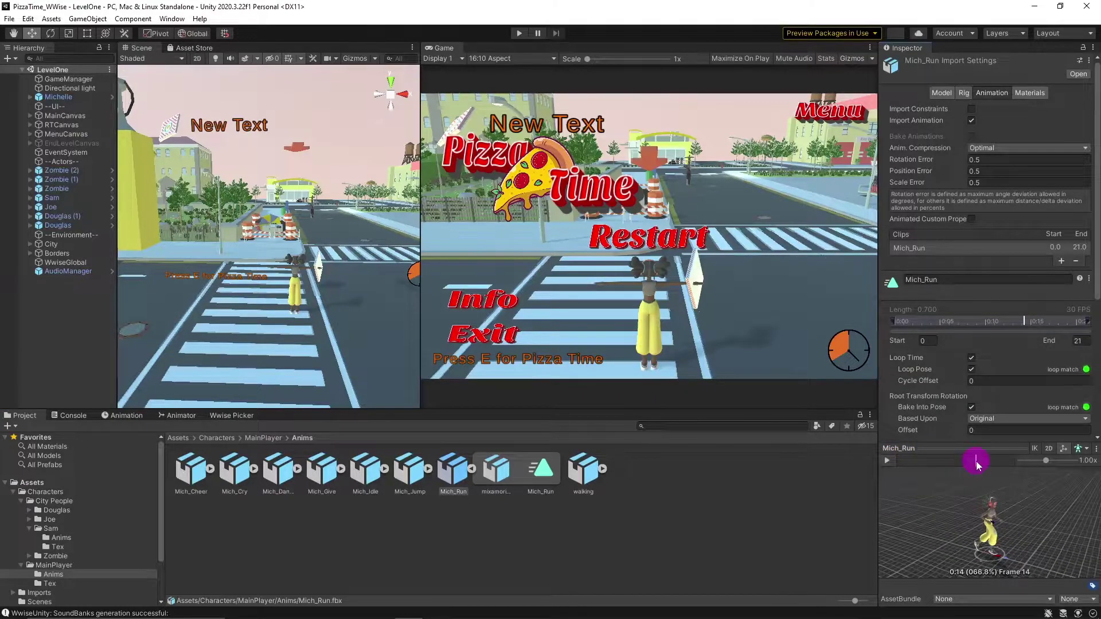
mouse_move(945, 462)
mouse_down()
mouse_move(896, 464)
mouse_move(938, 475)
mouse_up()
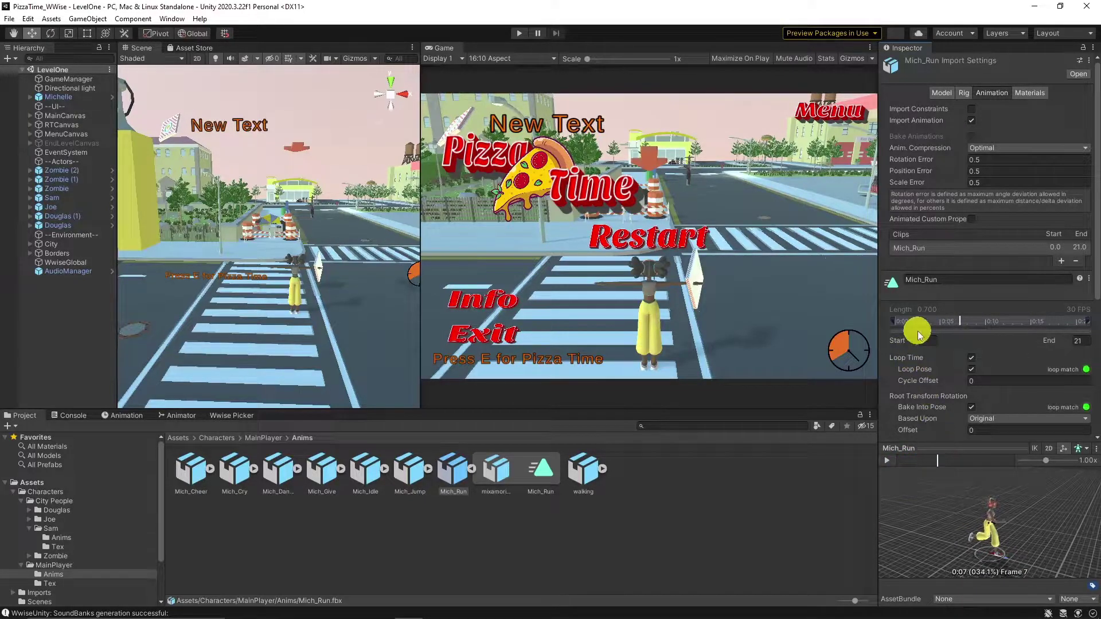
scroll(944, 363, down, 5)
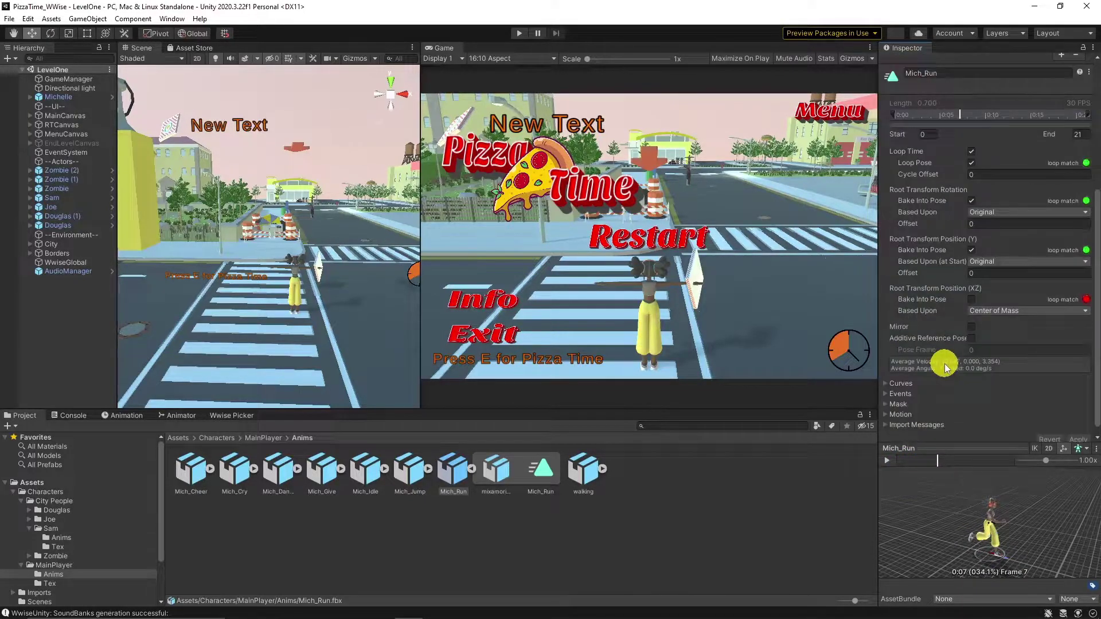
click(909, 394)
scroll(943, 394, down, 2)
click(894, 320)
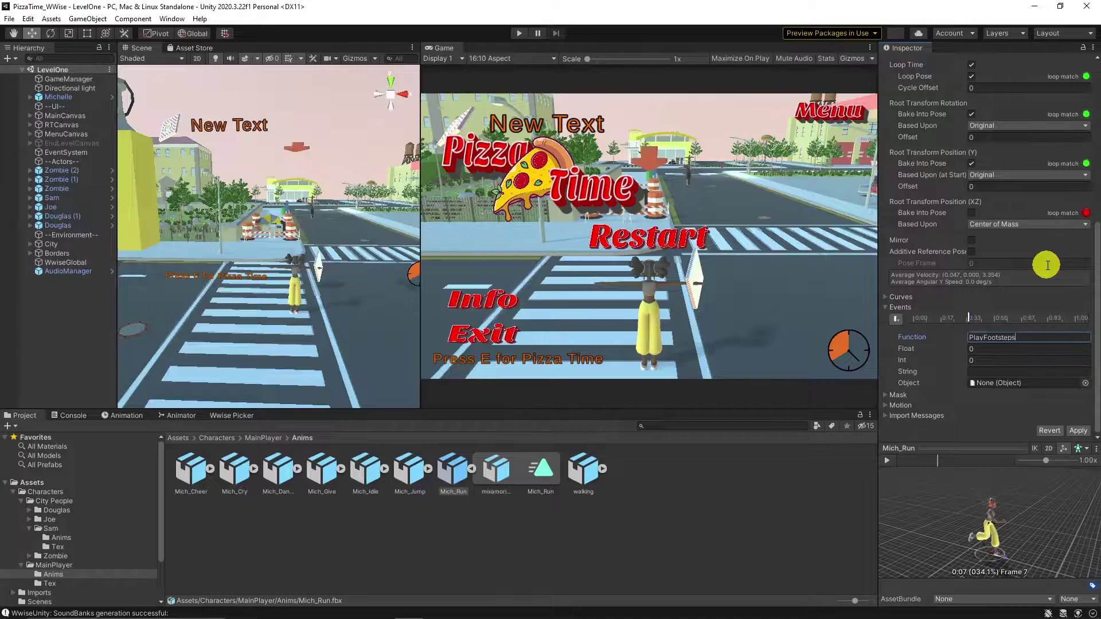
click(1077, 431)
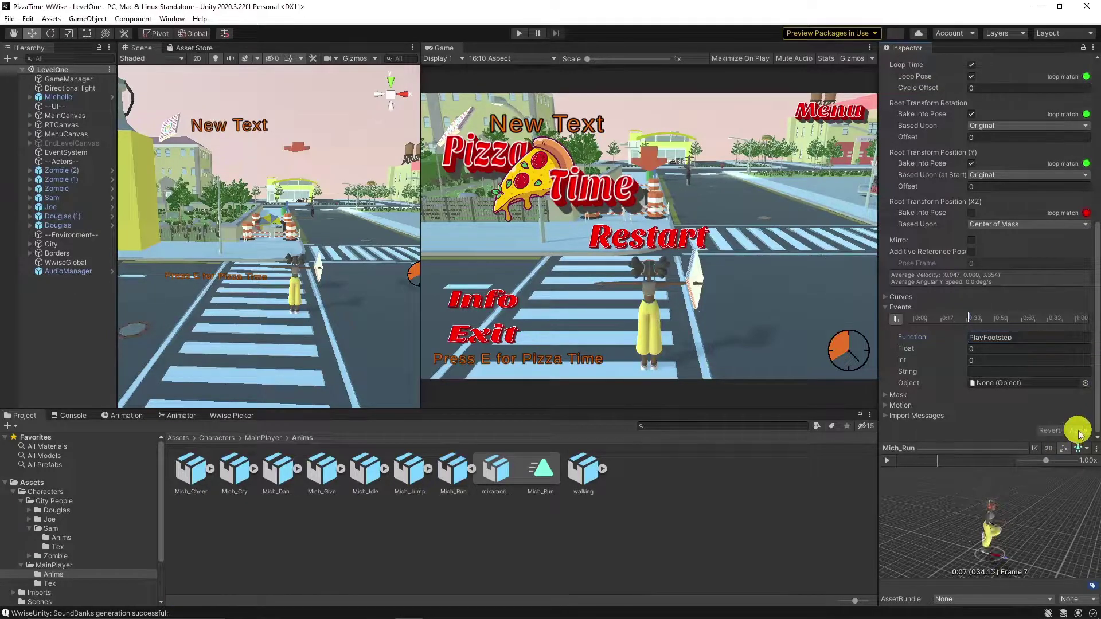
Add a second animation event to Mich_Run at frame 18 with the function PlayFootstep
drag(939, 463, 998, 466)
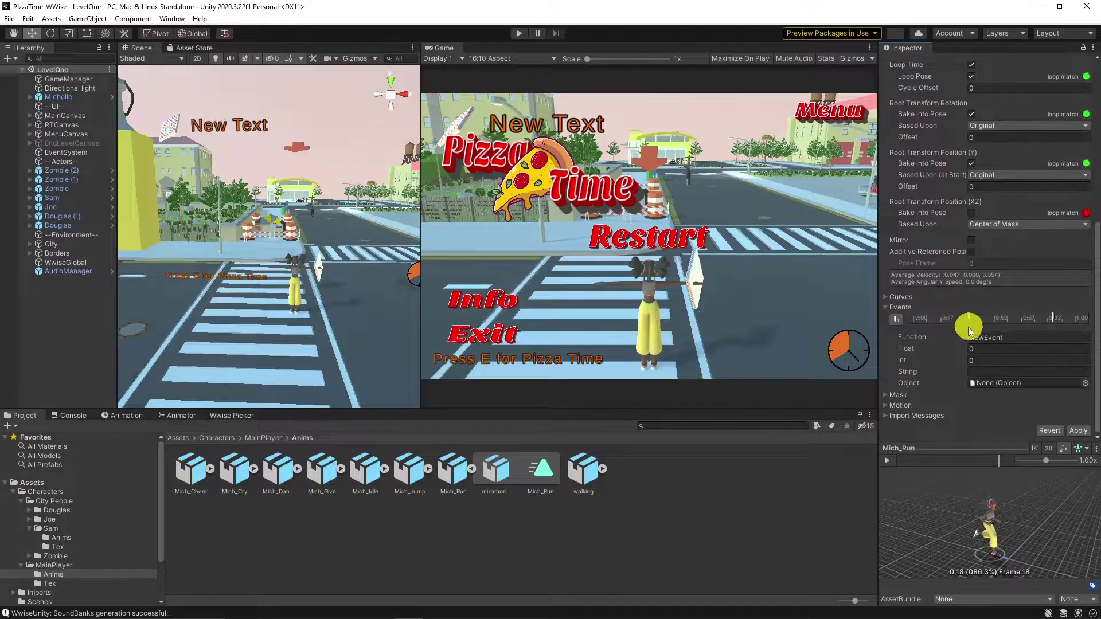
click(1053, 317)
click(993, 335)
text(PlayFootstep)
drag(1000, 466, 1, 437)
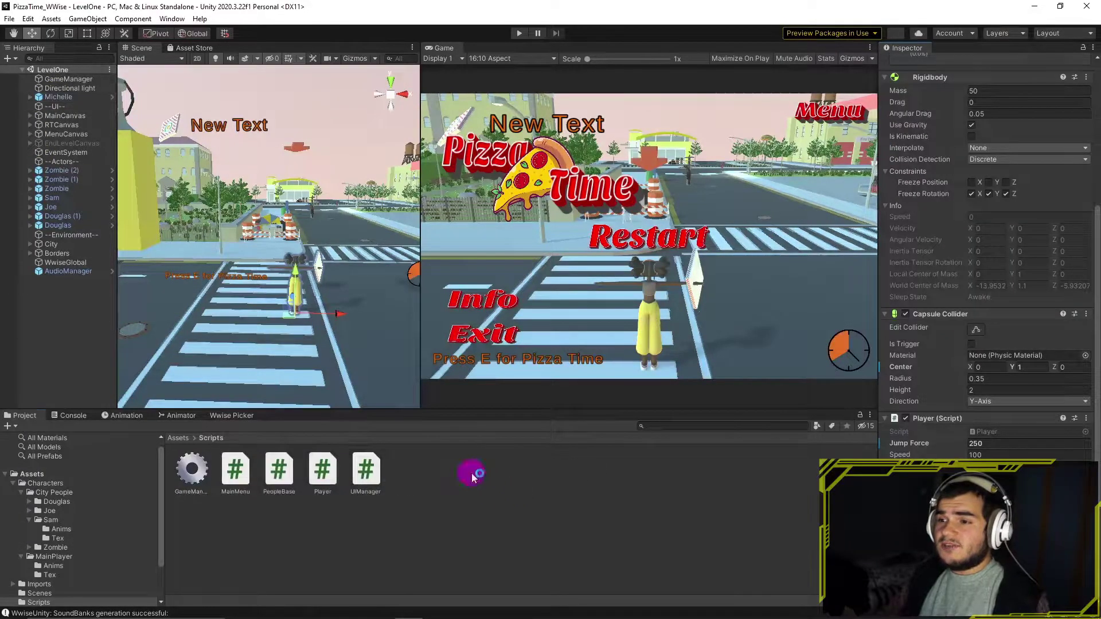
Create a C# script named PlayerSounds in the Scripts folder and remove its default Start and Update methods
right_click(472, 474)
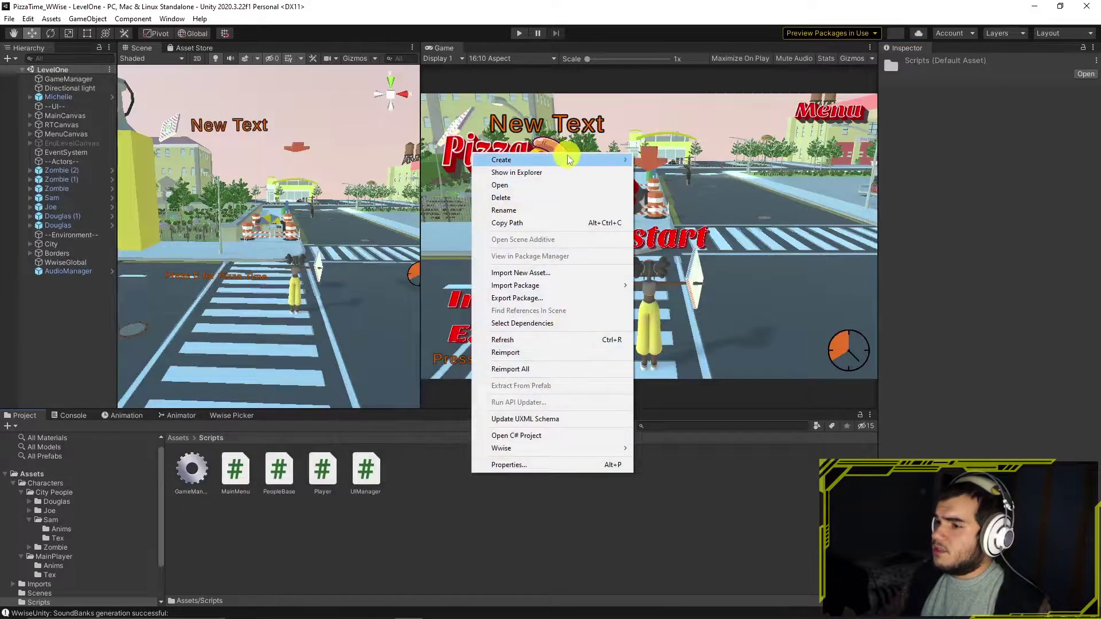
mouse_move(567, 160)
click(665, 159)
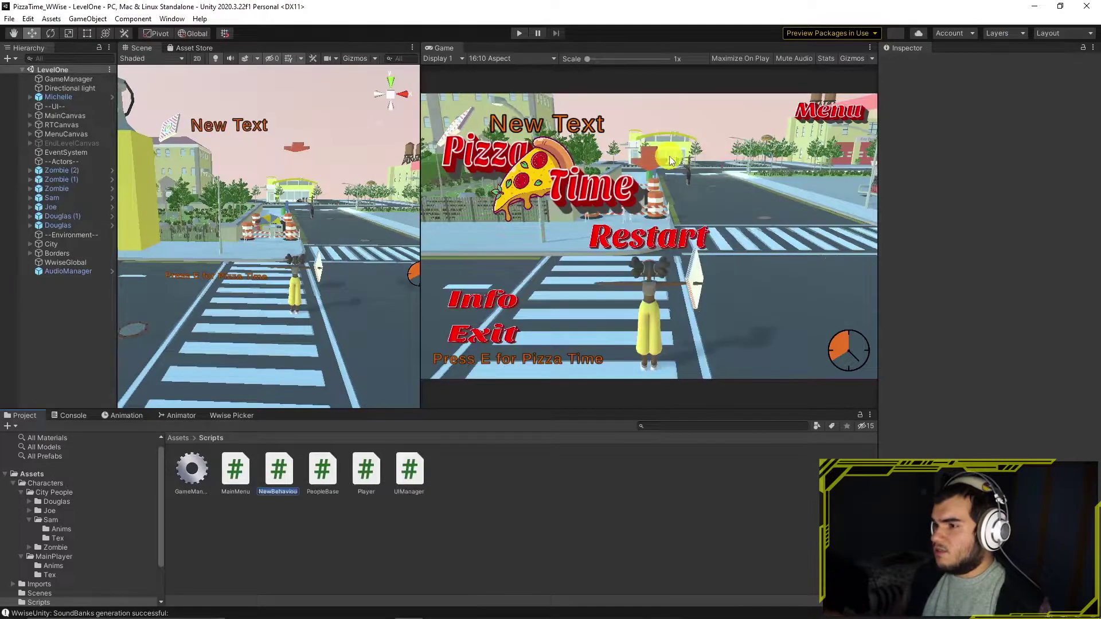
text(PlayerSoun)
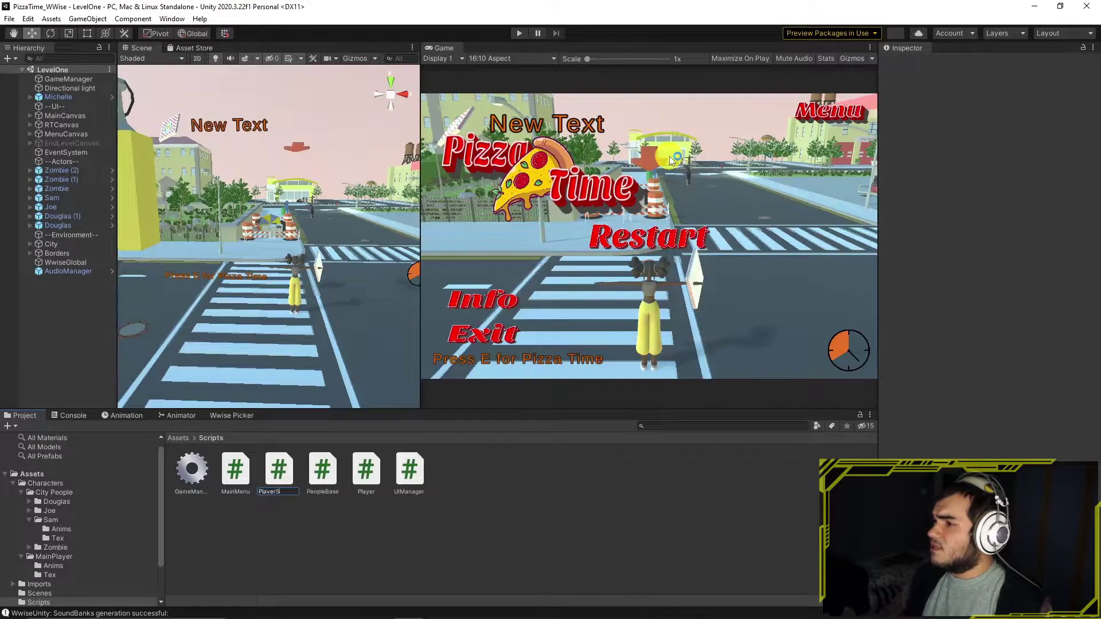
text(ds)
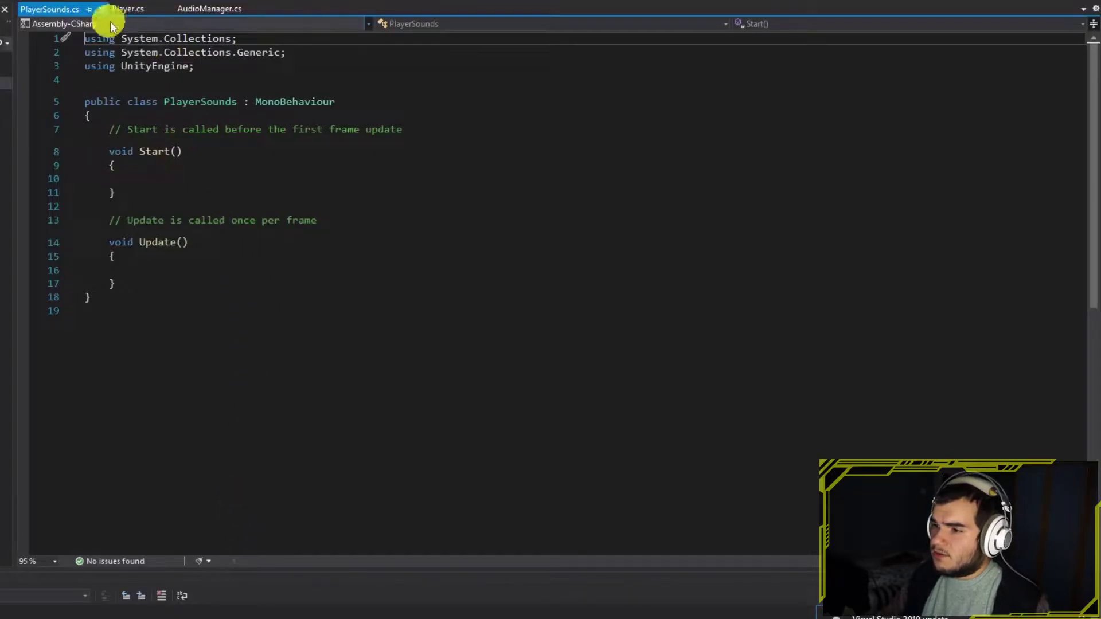
drag(138, 286, 109, 129)
key(BackSpace)
Add a serialized private PlayerSounds field named playerSounds below the pizza field in Player.cs and save the script
click(131, 9)
scroll(293, 214, down, 1)
click(532, 243)
text([SerializeField])
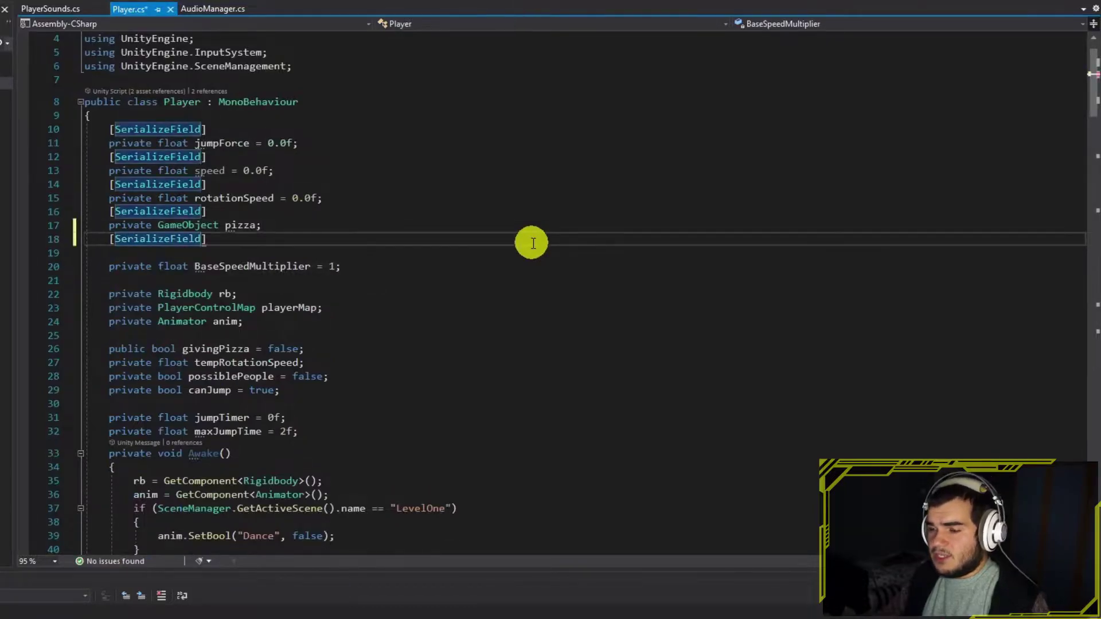
key(Return)
text(private PlayerS)
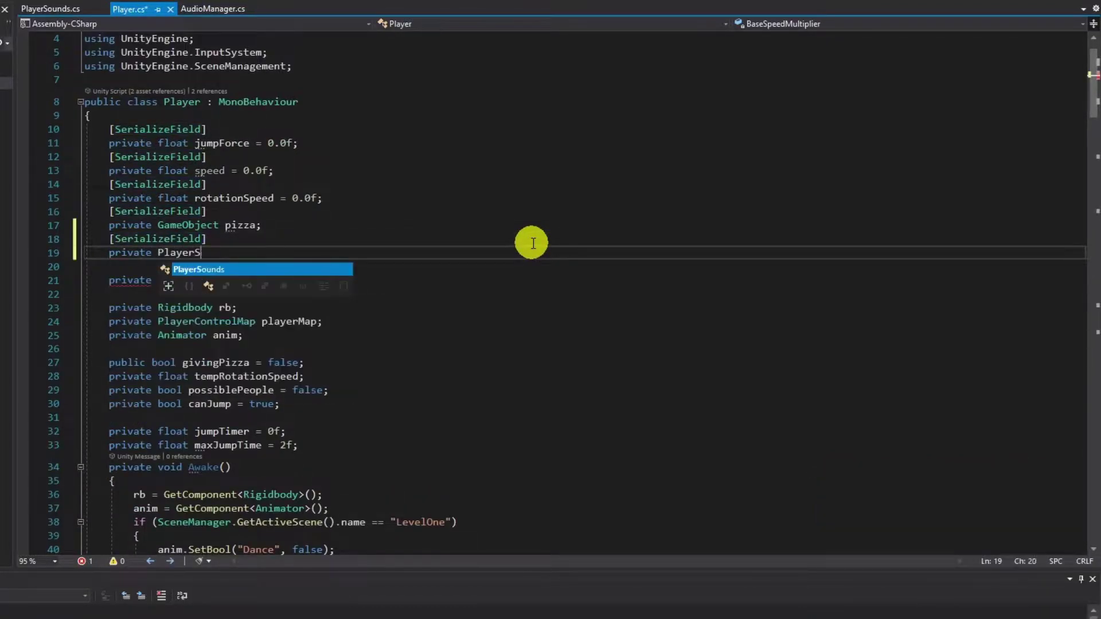
text(ounds playerSounds;)
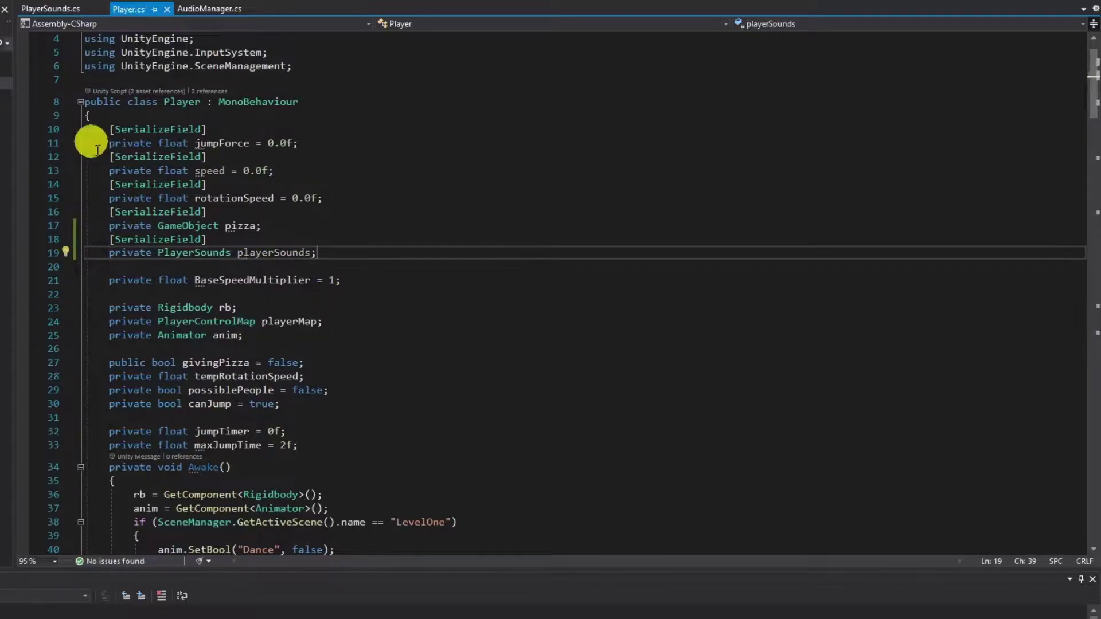
key(ctrl+s)
Add a private void PlayFootstep() method at the end of the Player class that logs "Footsteps" with Debug.Log
click(50, 8)
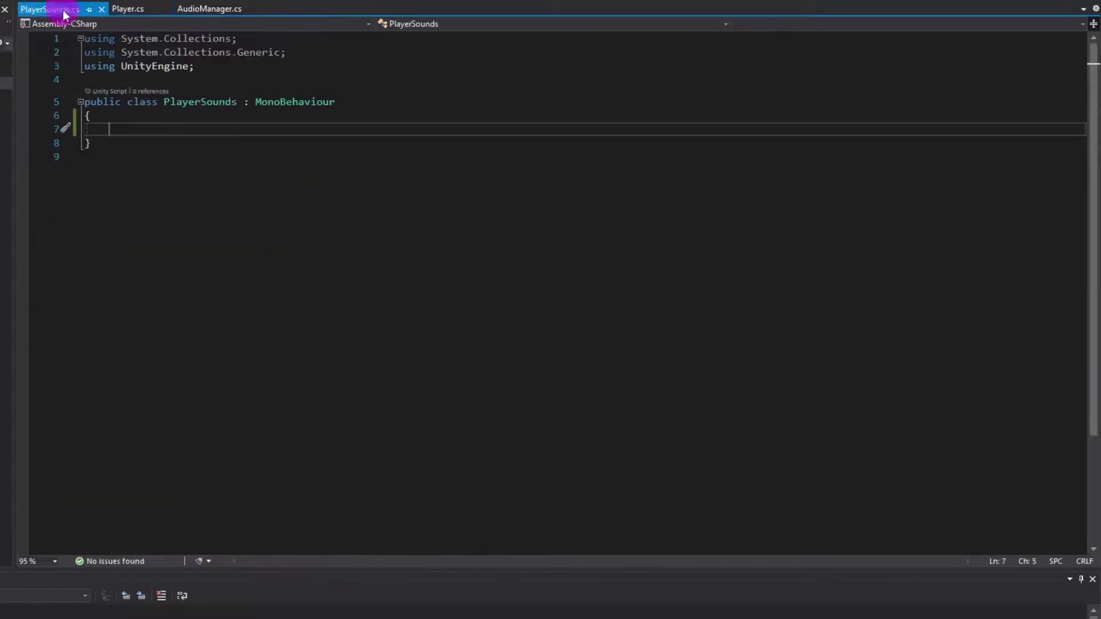
click(133, 9)
scroll(344, 276, down, 20)
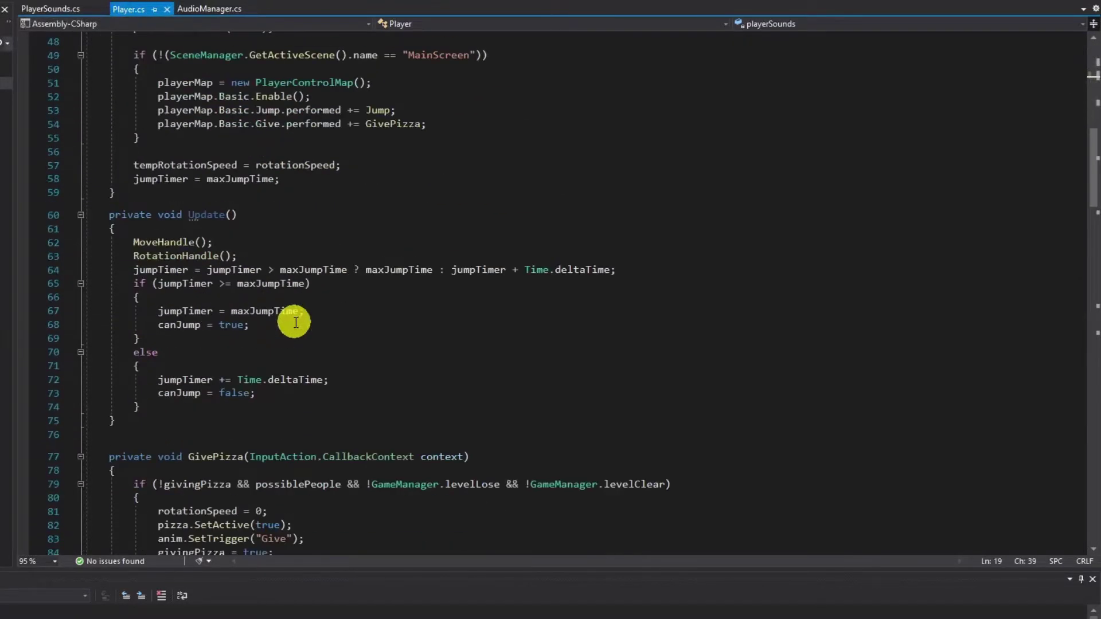
scroll(293, 321, down, 20)
click(184, 352)
key(Return)
key(Return)
text(private vo)
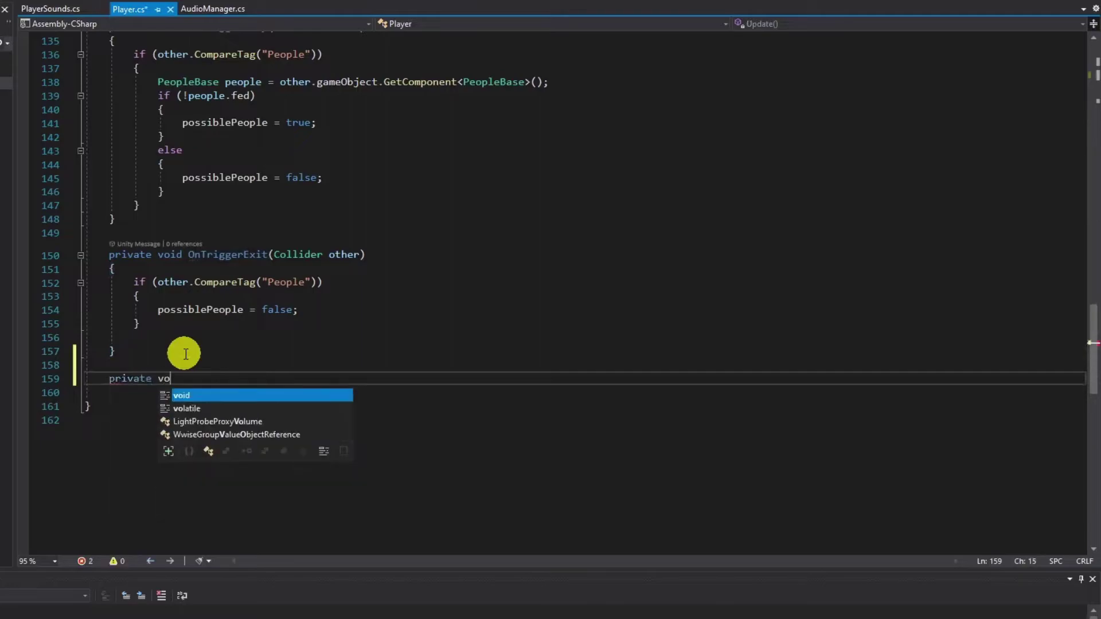
text(id PlayFootstep)
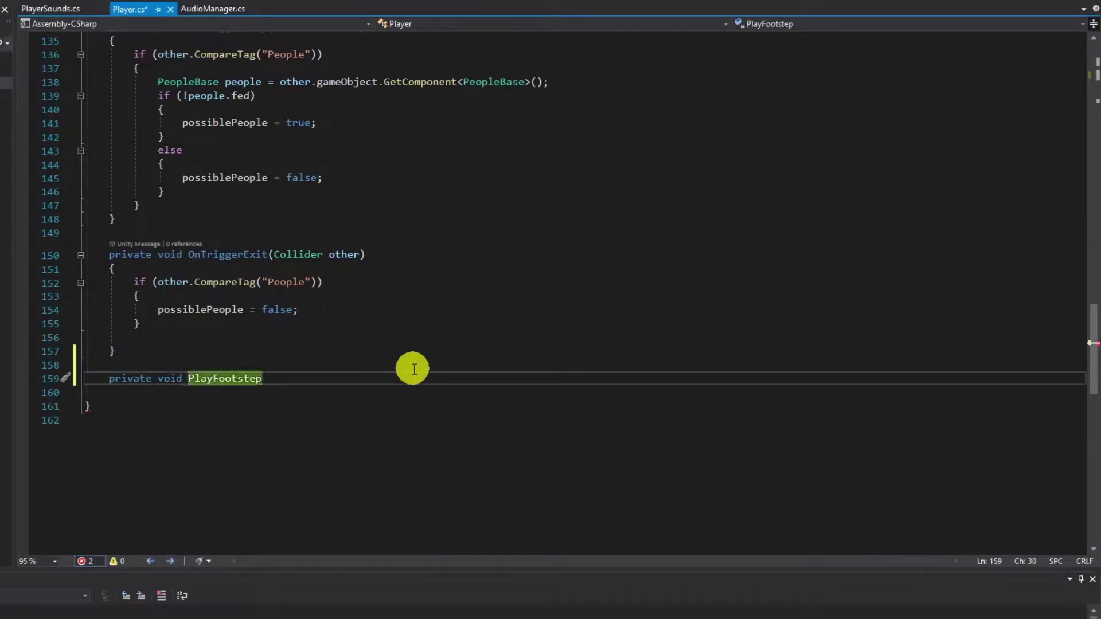
text(() {)
key(Return)
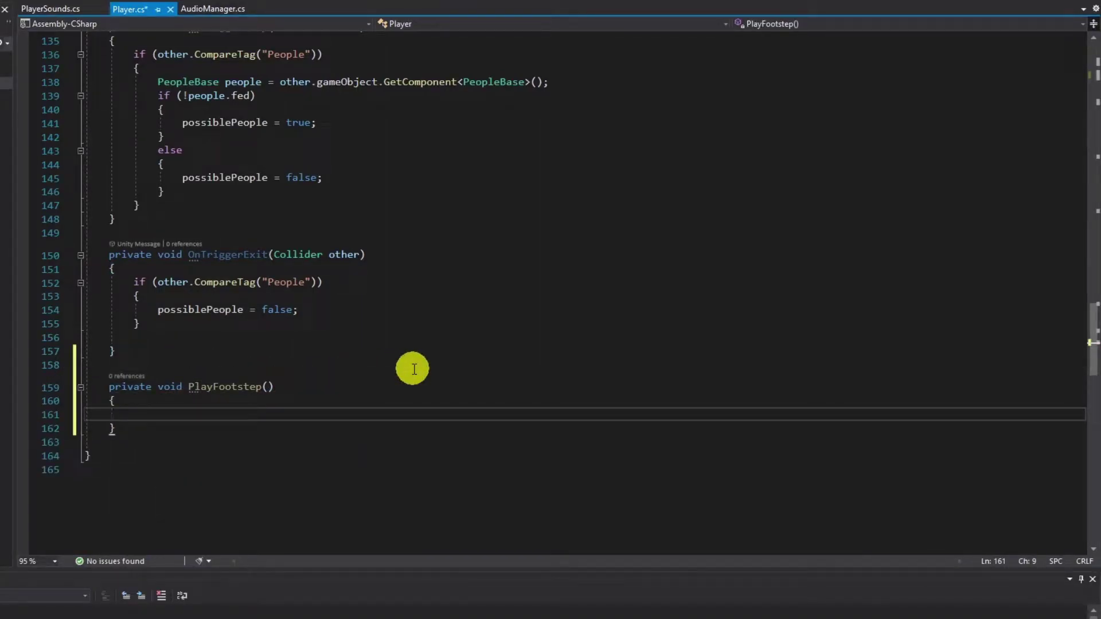
text(Debug.Log("Footsteps");)
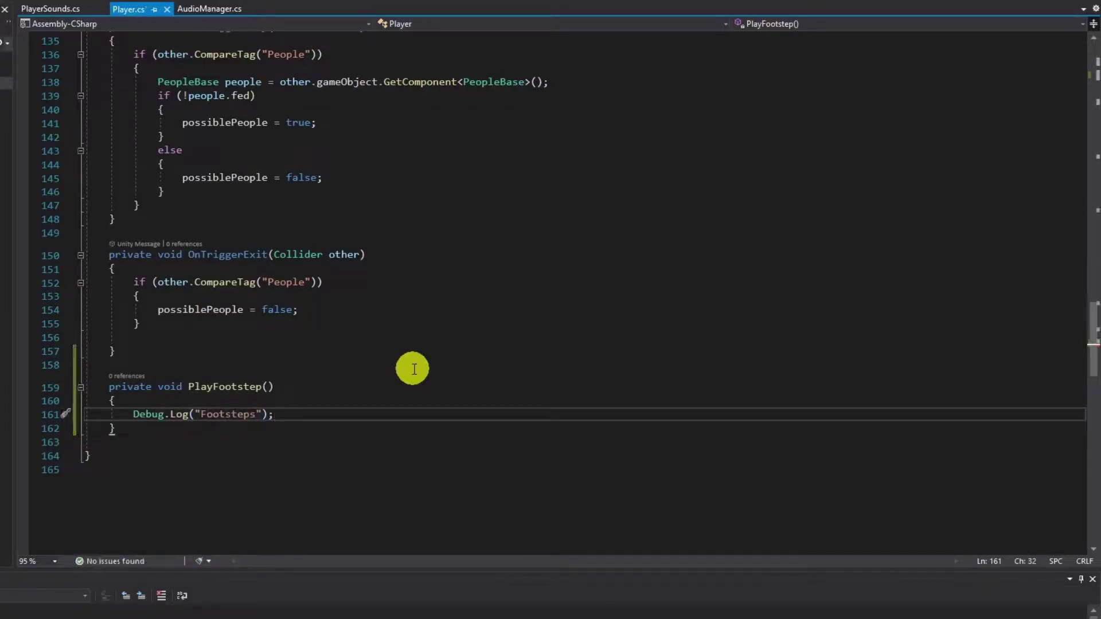
Play-test the level in Unity with uncollapsed console messages, running the character around to check the footstep logs, and stop the game
click(1032, 8)
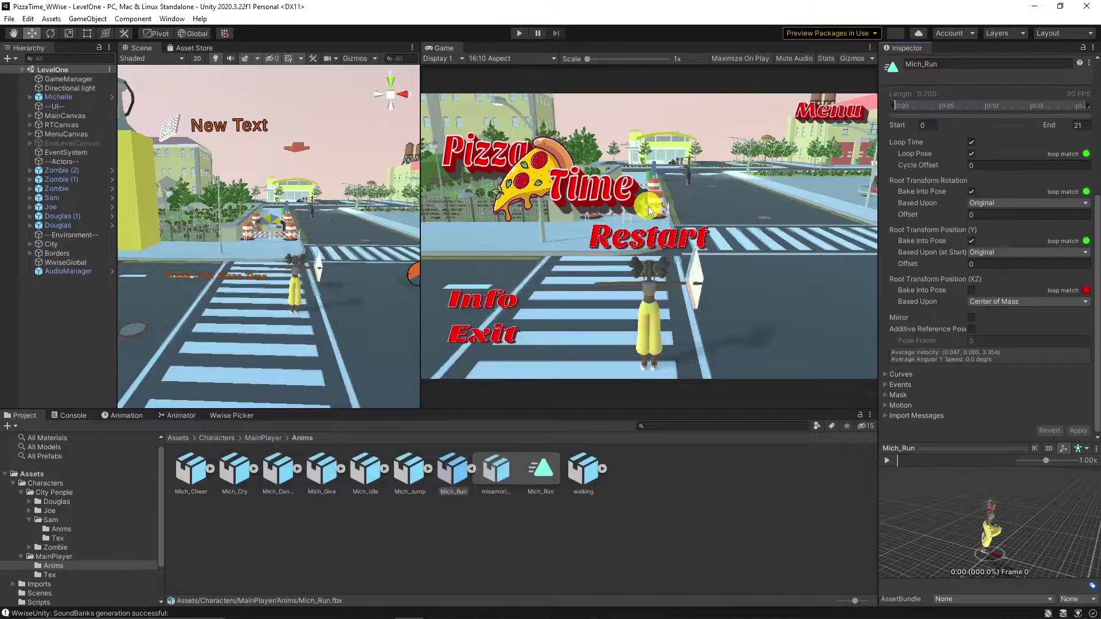
click(73, 416)
click(520, 33)
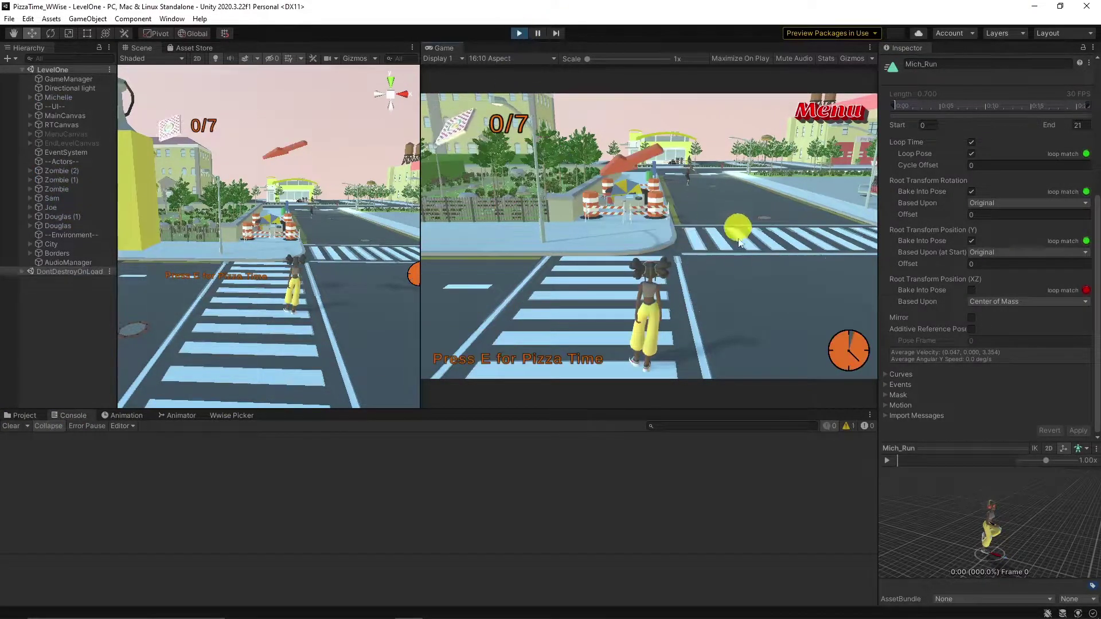
key(w)
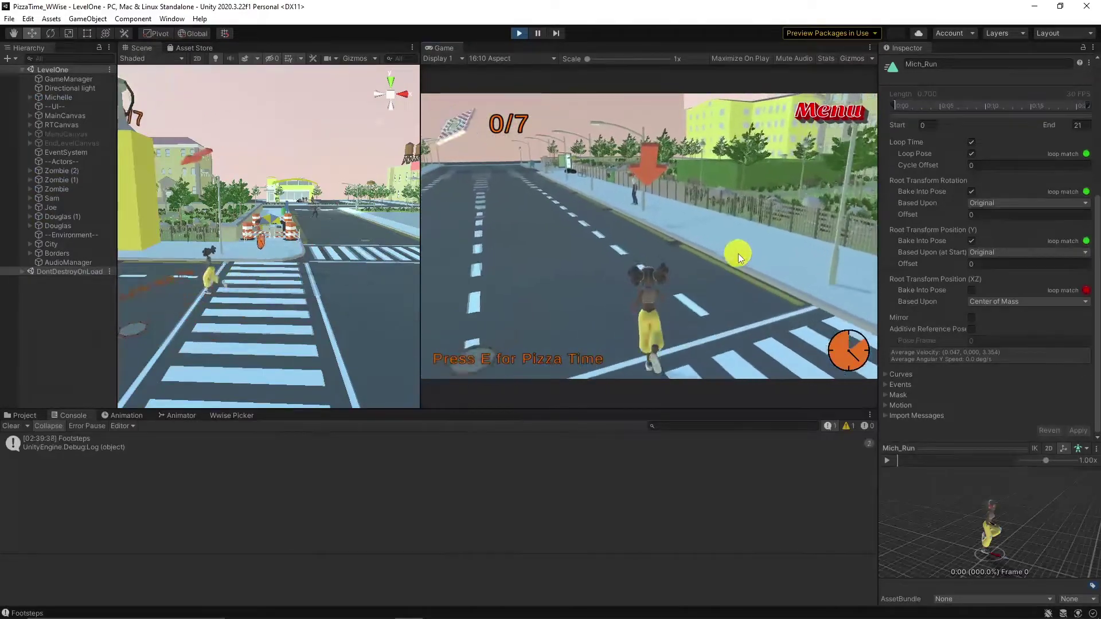
click(48, 425)
key(w)
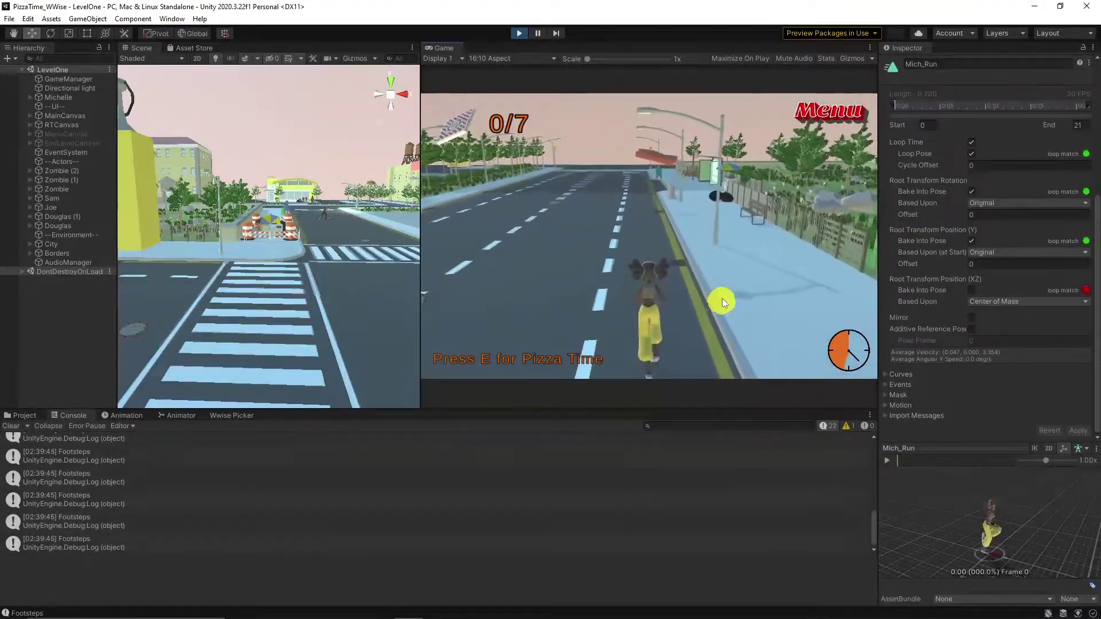
key(d)
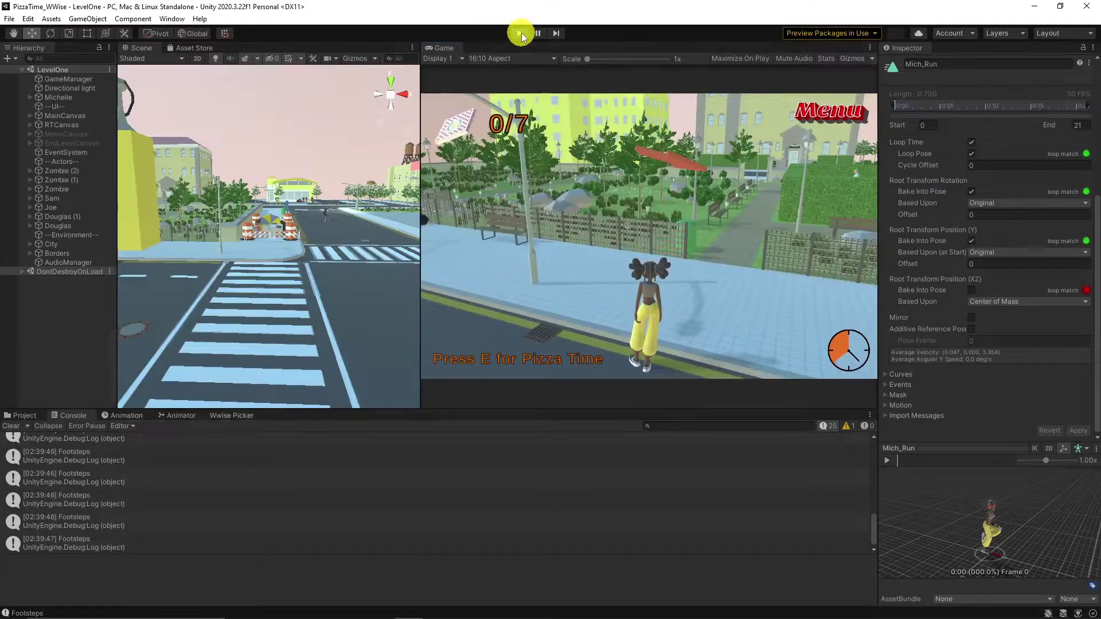
click(521, 36)
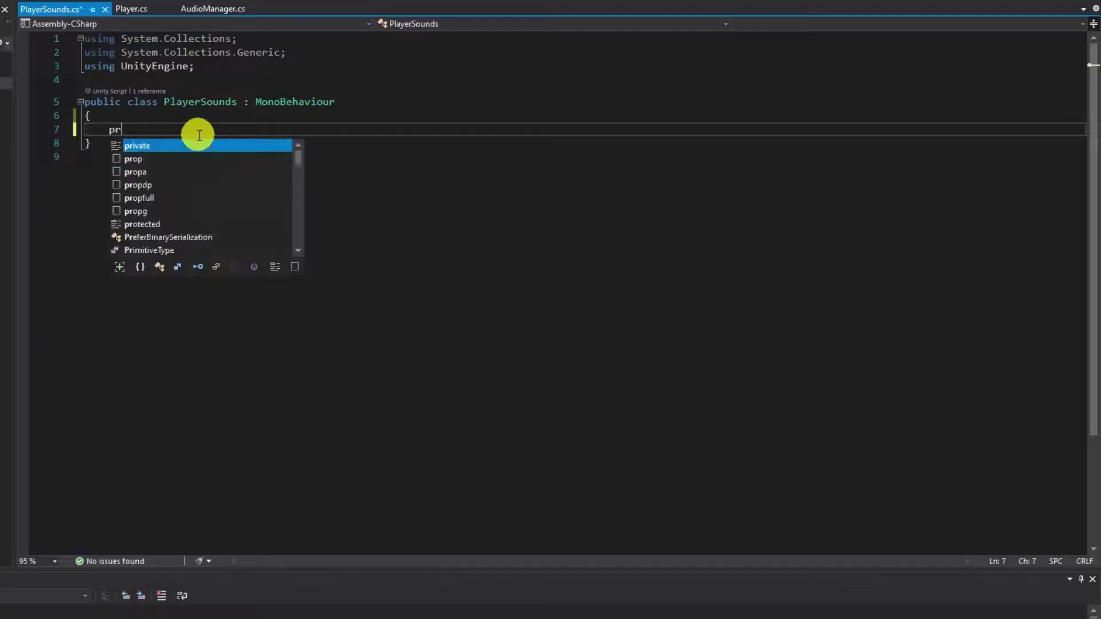
Add an empty private void PlayFootstepSound() method to the PlayerSounds class
text(vate vo)
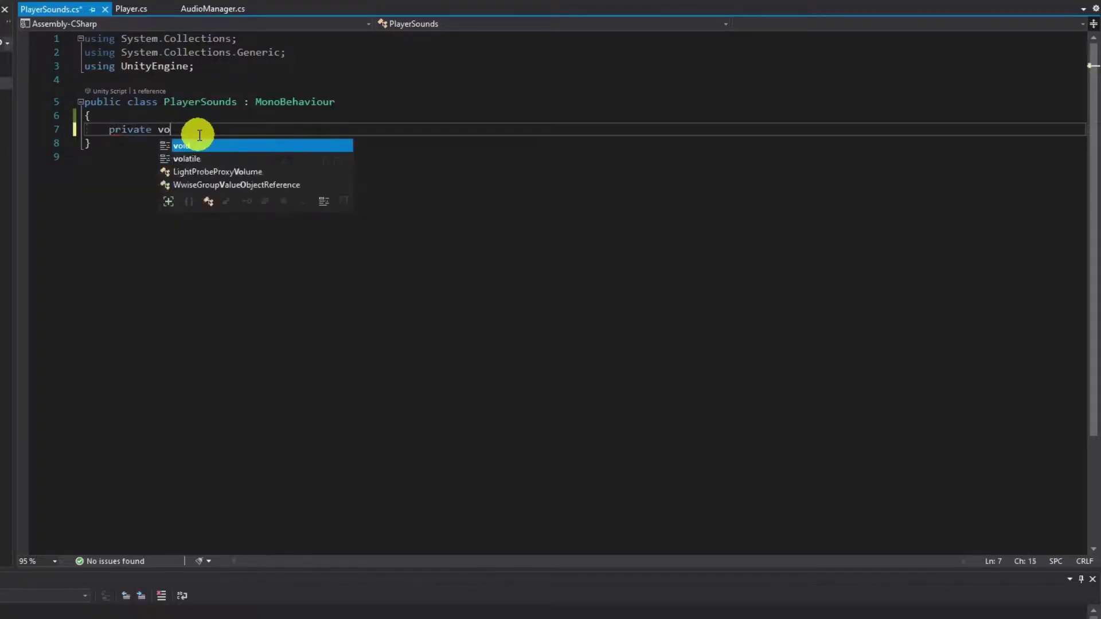
text(id PlayFo)
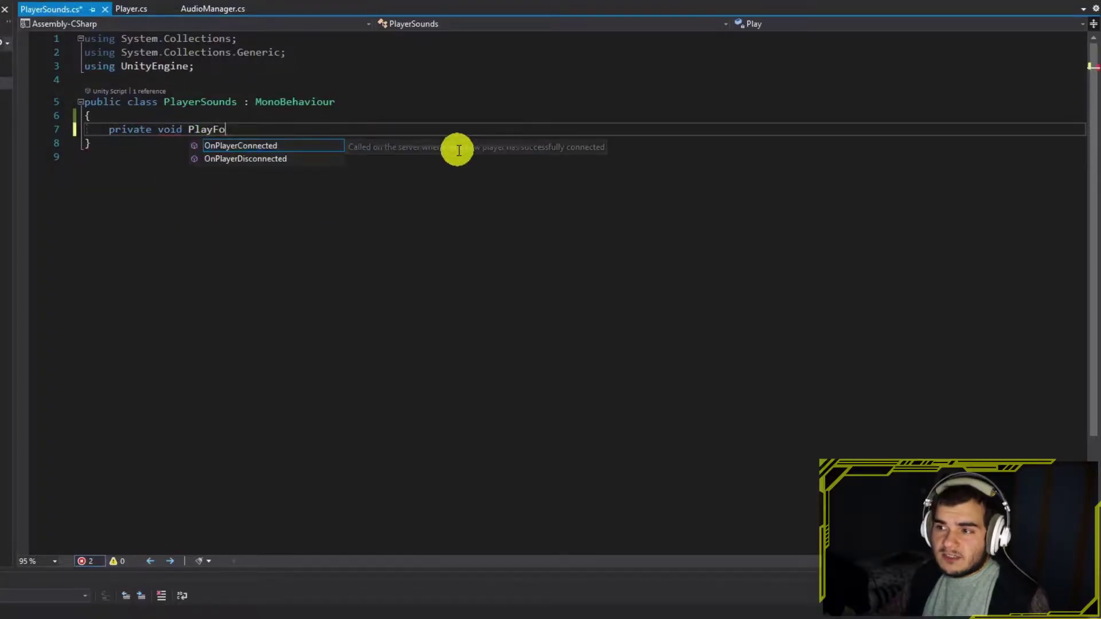
text(otstepSound() {)
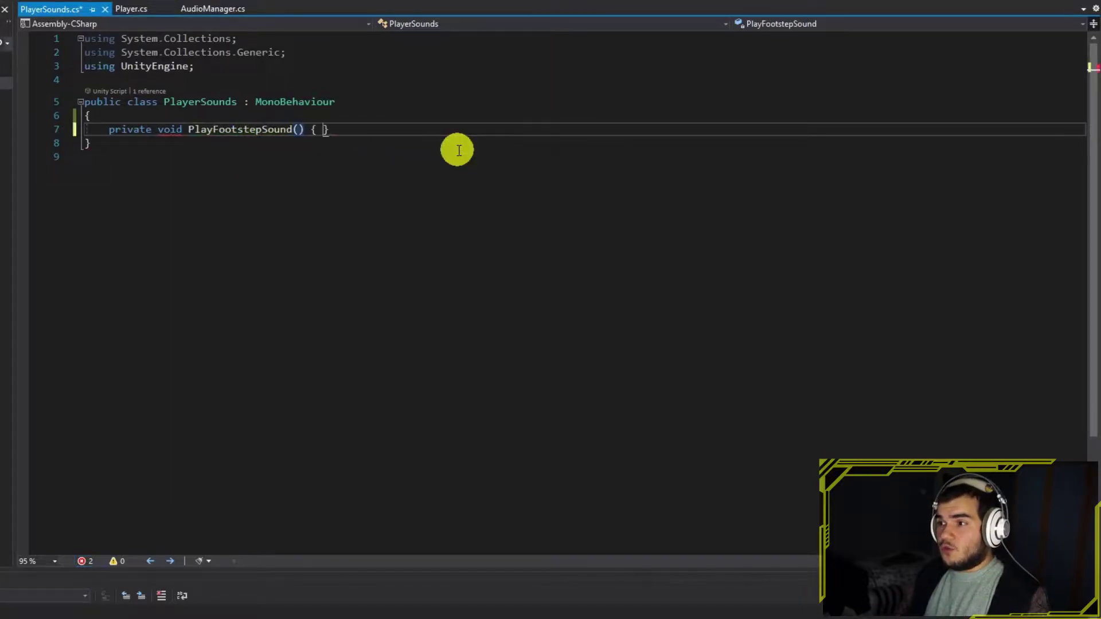
key(Return)
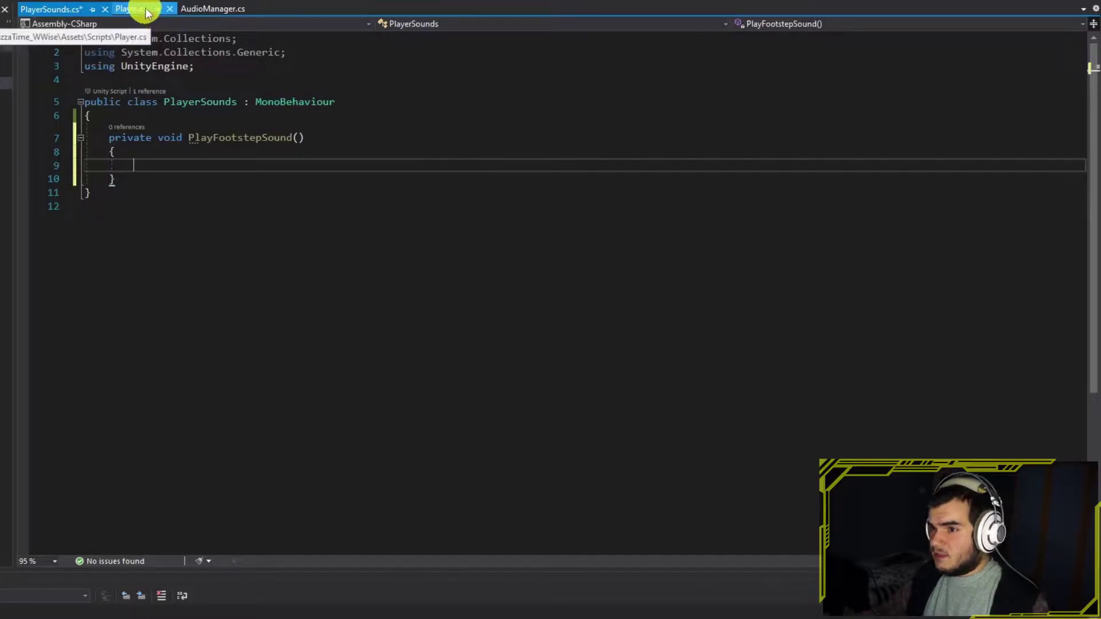
Declare a serialized private AK.Wwise.Event field named footstepsEvent at the top of the PlayerSounds class
click(297, 121)
key(Return)
text([SerializeField])
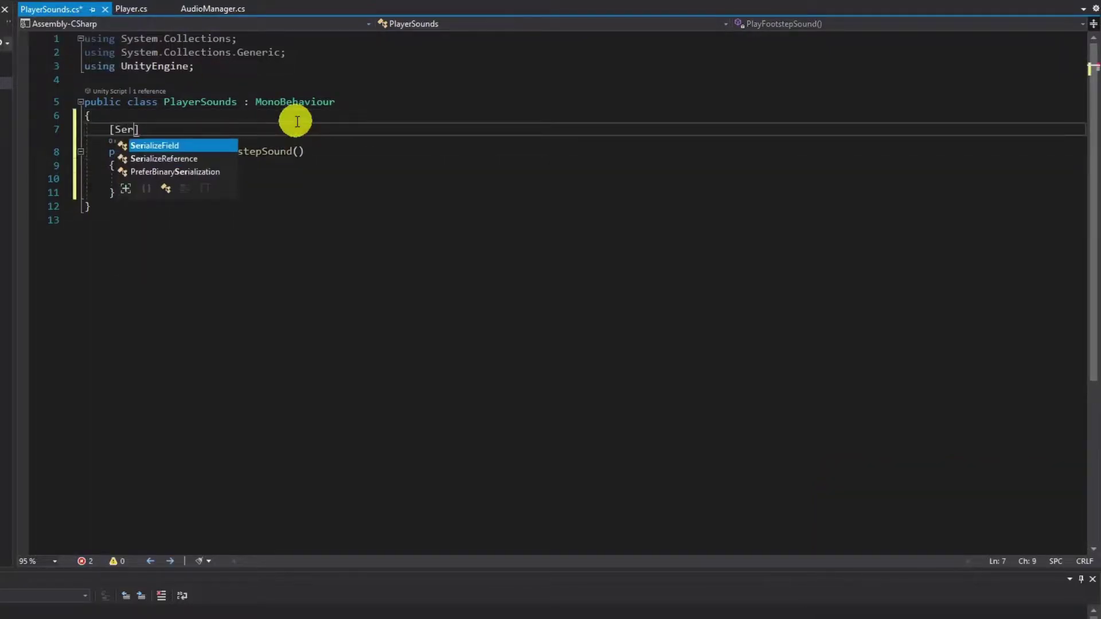
key(Return)
text(private )
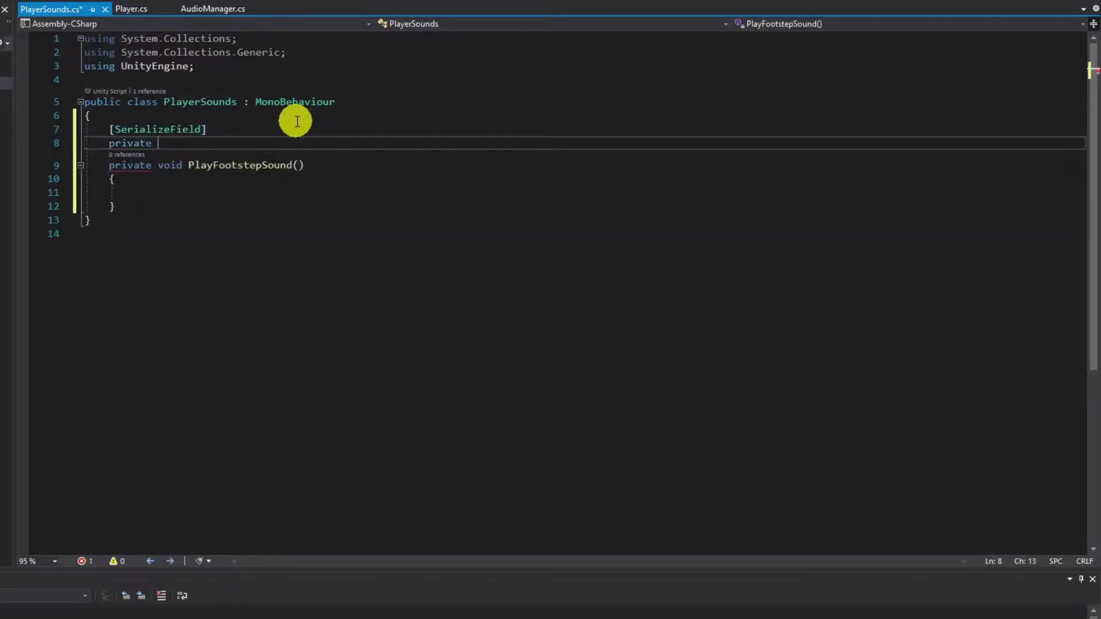
text(AK.)
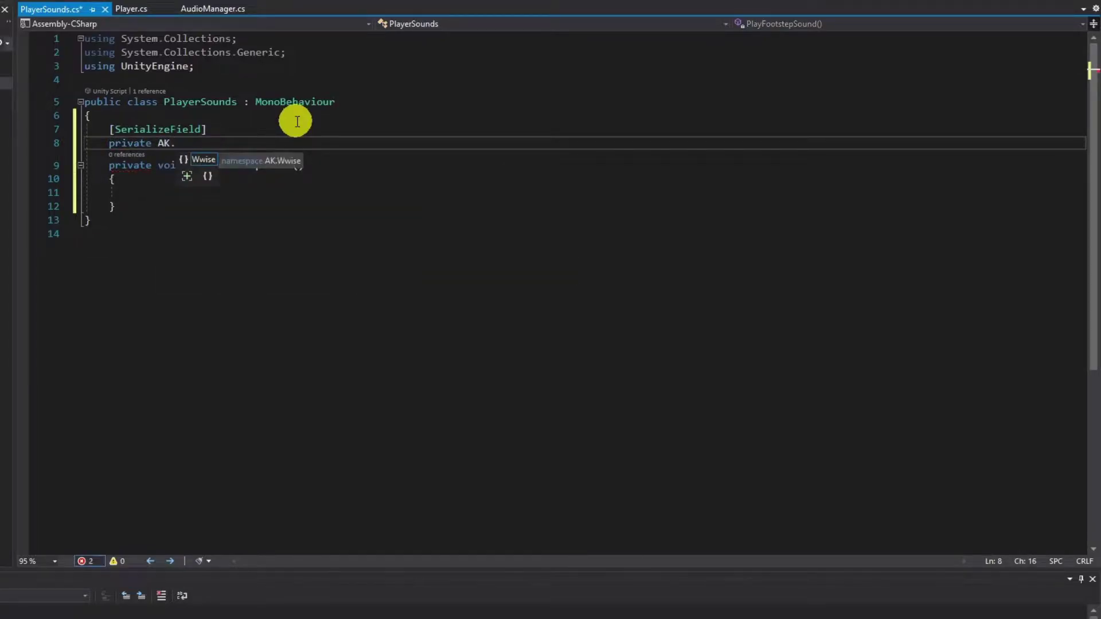
text(Wwise.Event foo)
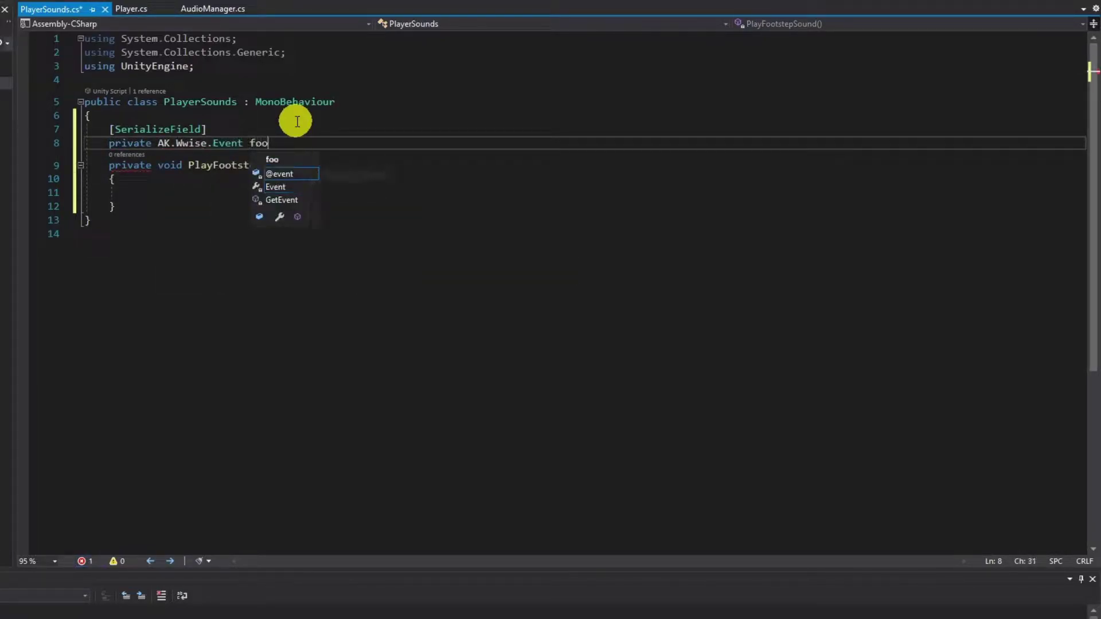
text(tstepsEvent;)
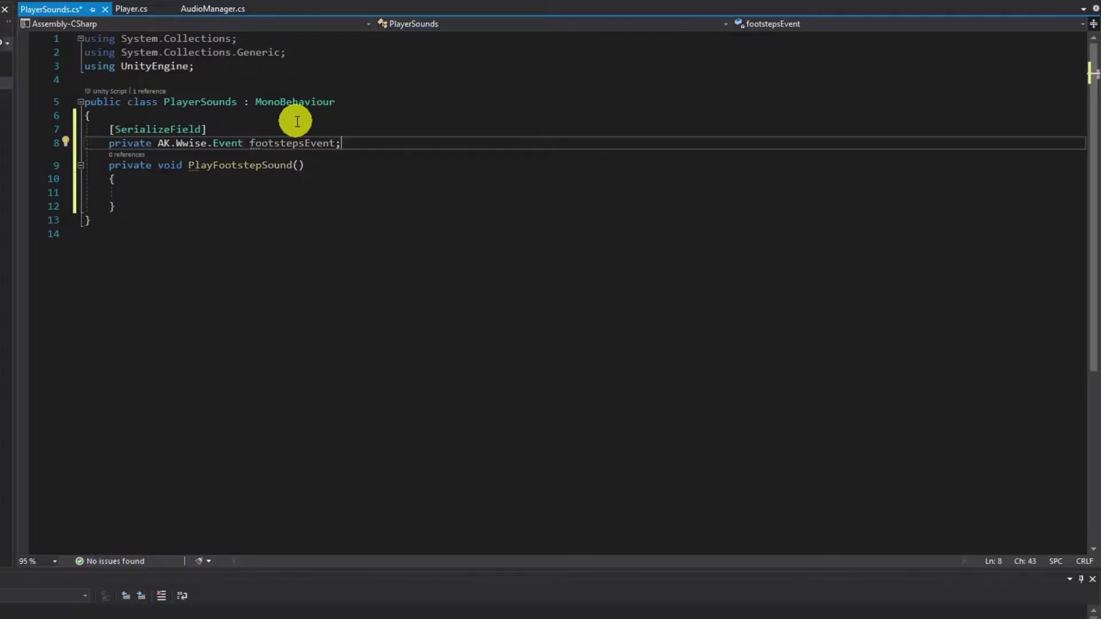
Make PlayFootstepSound post the Wwise event with footstepsEvent.Post(gameObject); and save the script
click(267, 196)
text(footstepsEvent.pl)
key(BackSpace)
text(o)
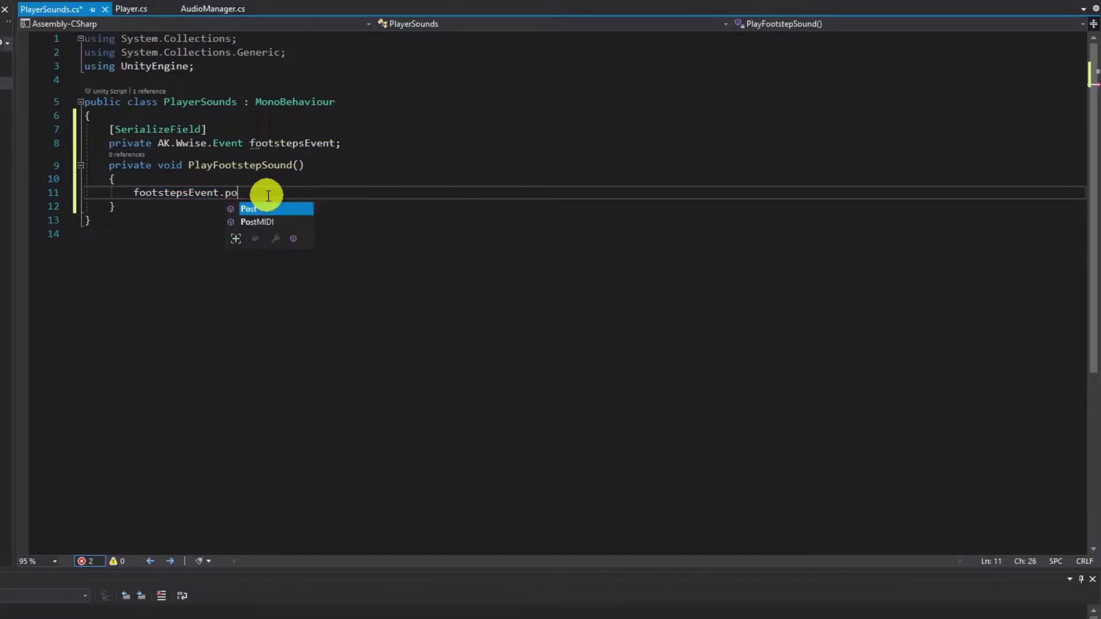
key(Tab)
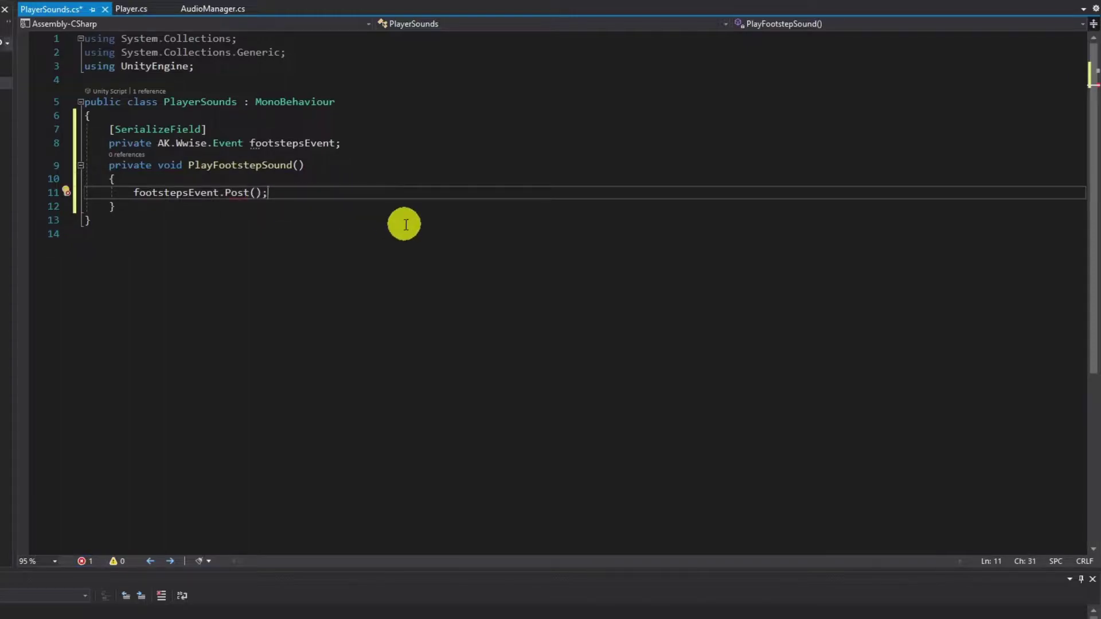
text(gam)
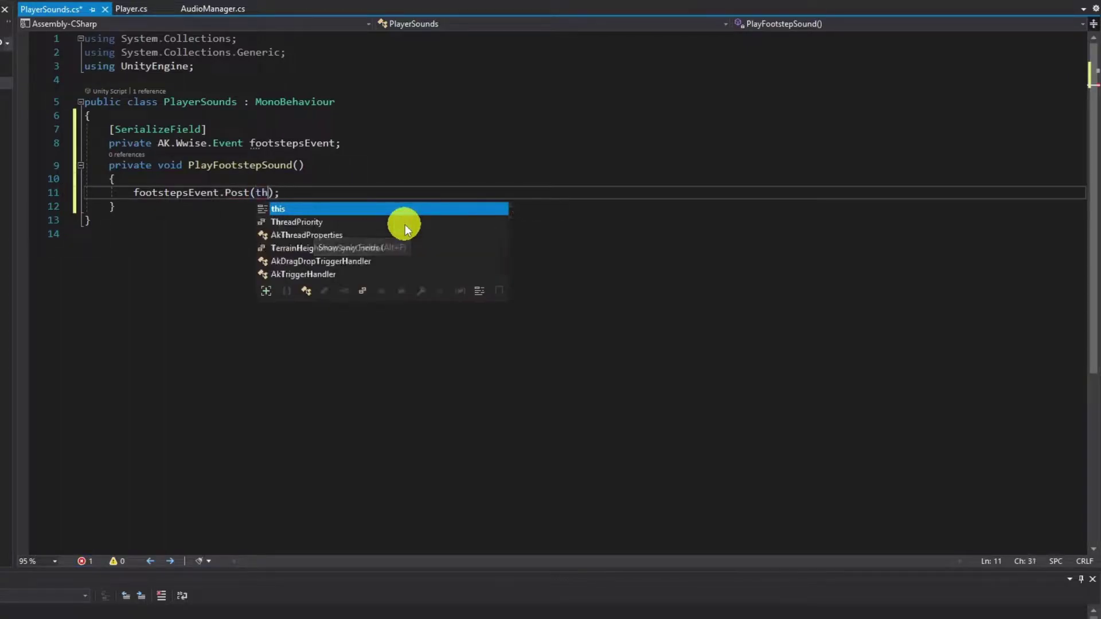
key(Tab)
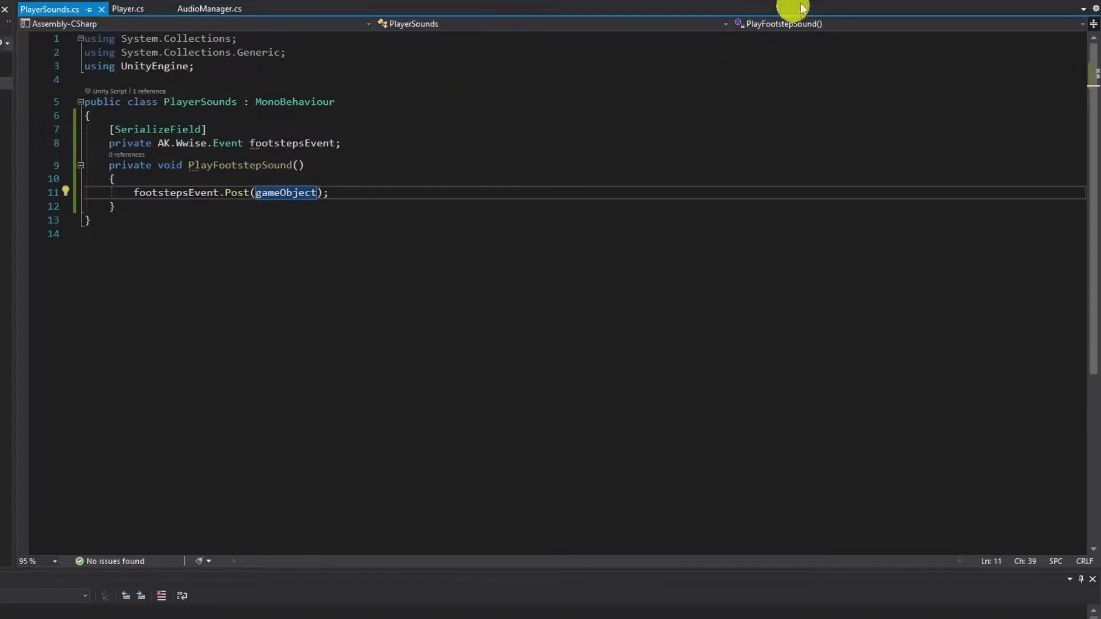
Return to Unity and create an empty child object named Footsteps under Michelle
click(1034, 7)
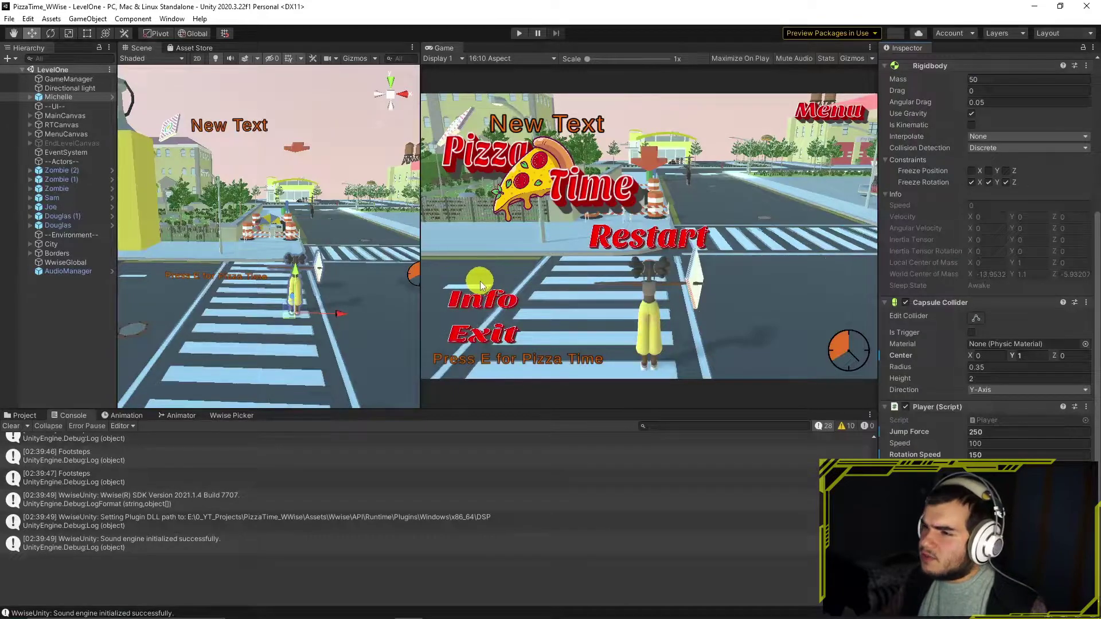
click(30, 97)
right_click(63, 96)
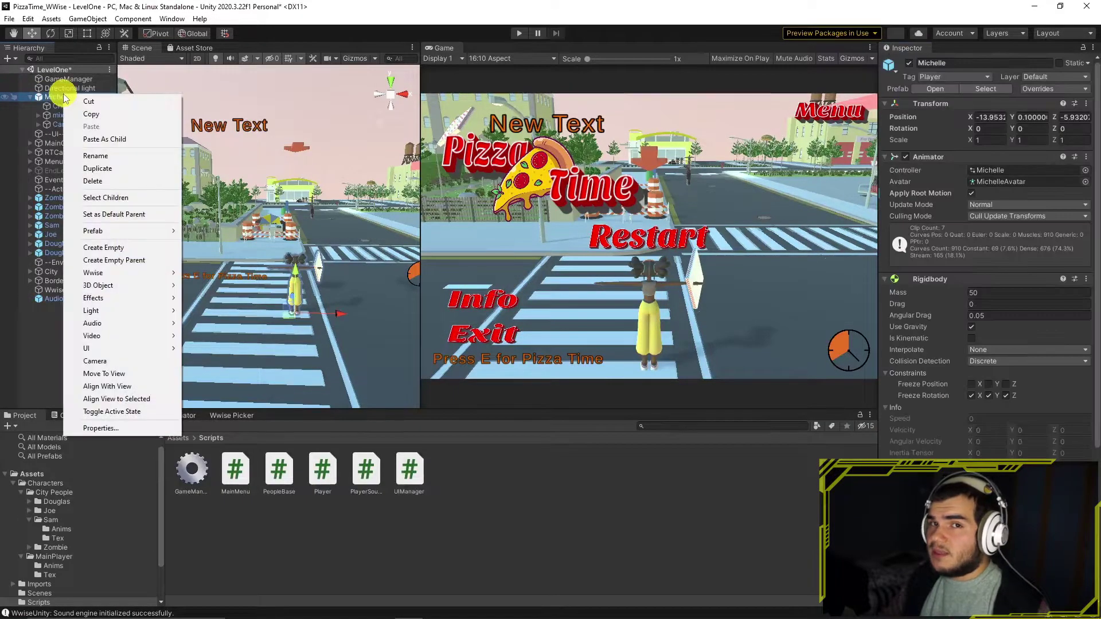
click(133, 247)
text(Footsteps)
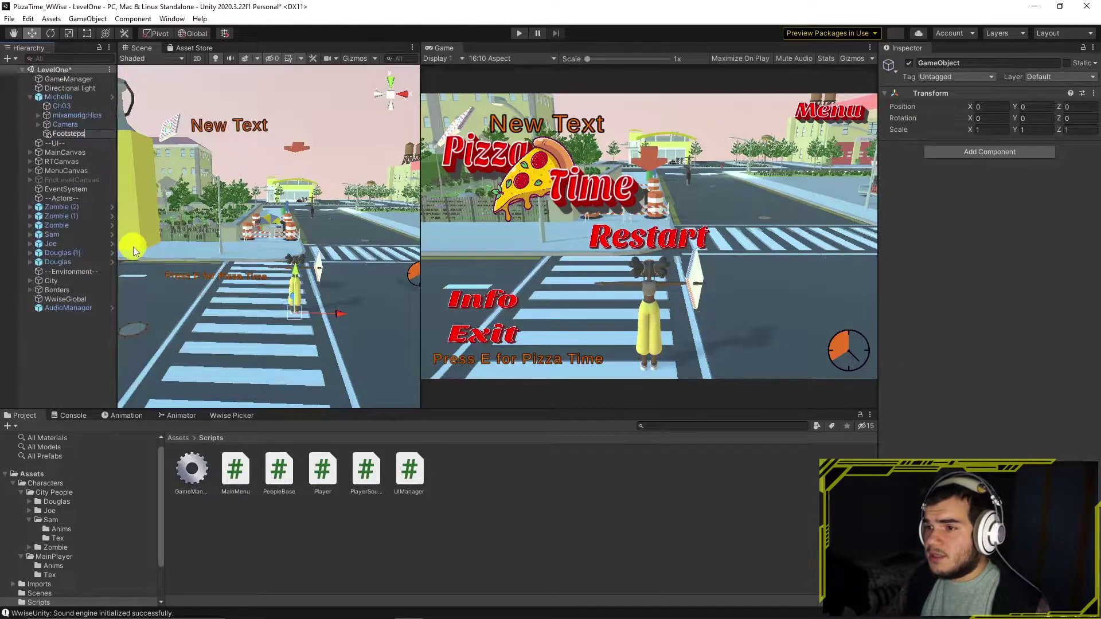
Name the new child object under Michelle FootstepsSounds and select it
text(Sounds)
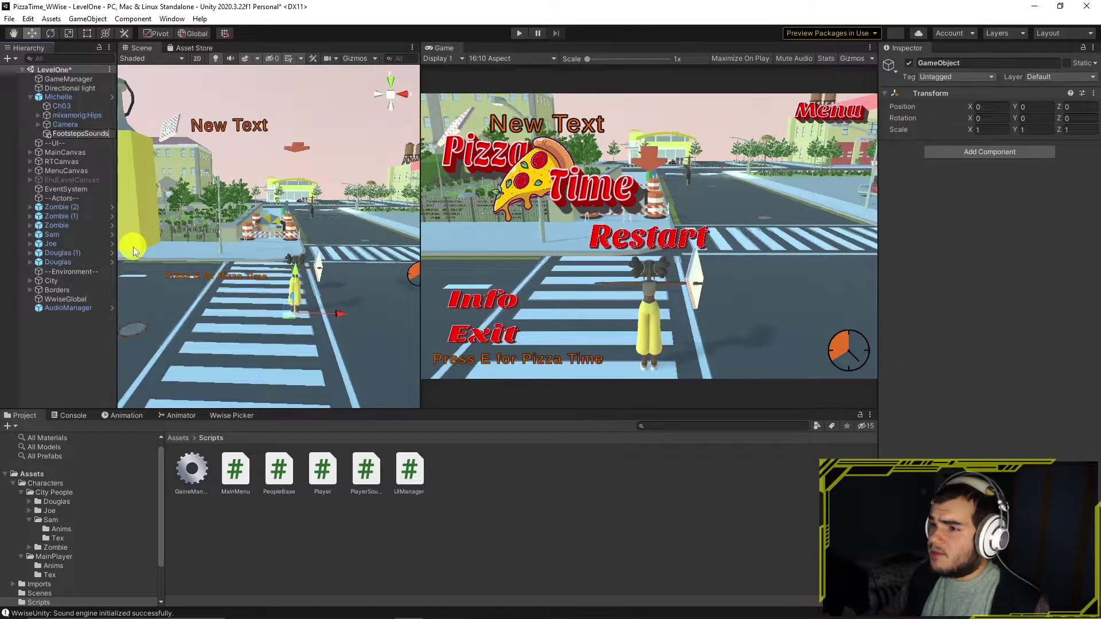
click(88, 143)
click(86, 135)
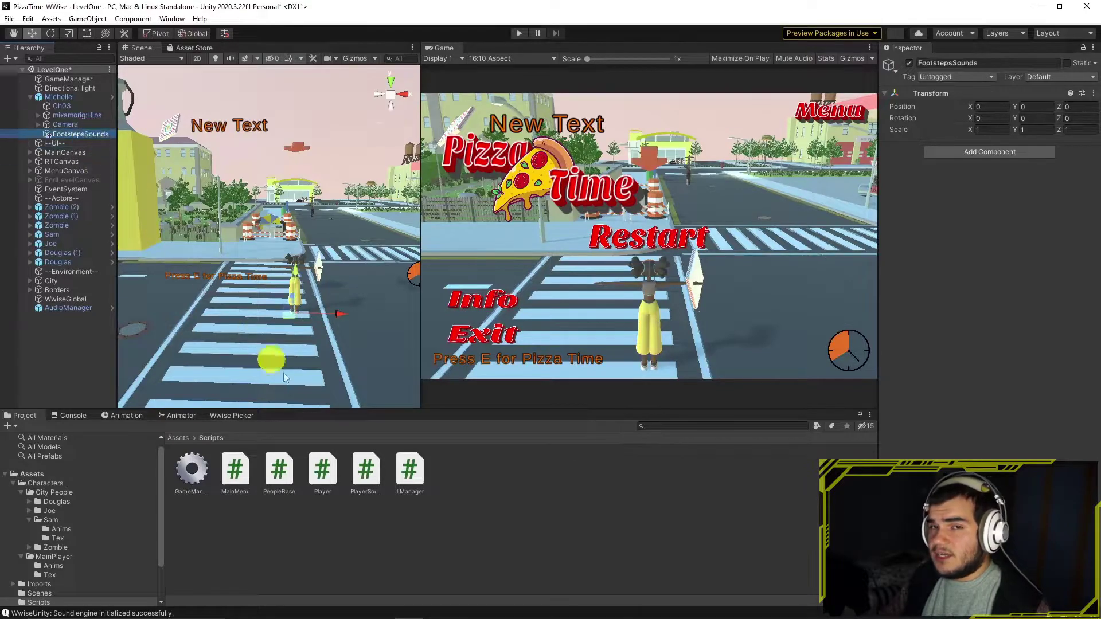
Attach the PlayerSounds script to FootstepsSounds and assign the Footsteps Wwise event as its Footsteps Event
click(368, 482)
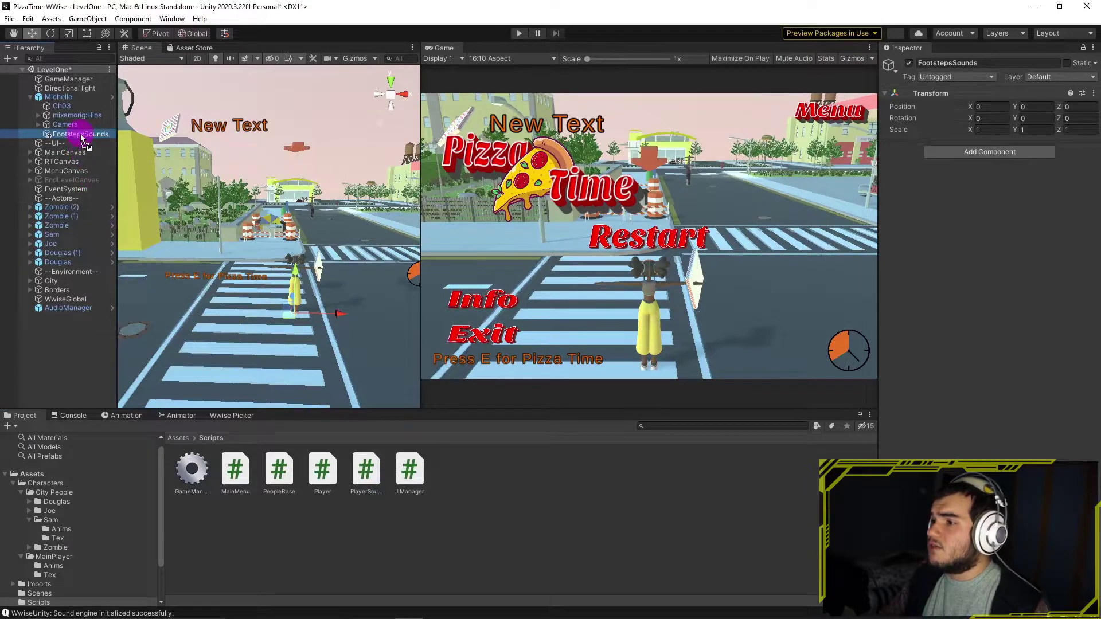
drag(92, 137, 93, 137)
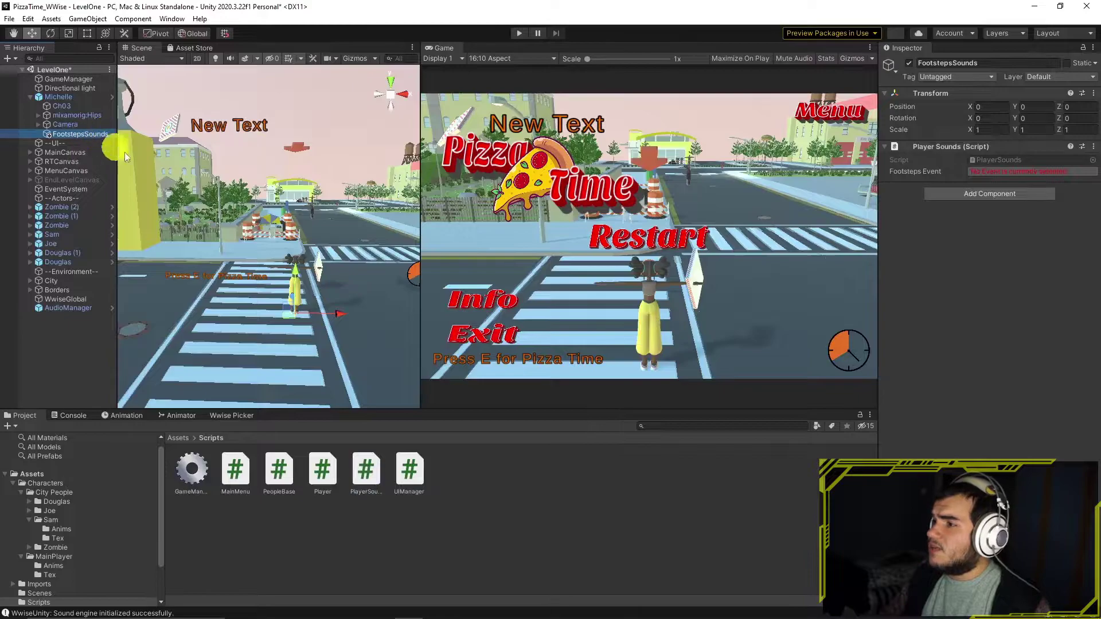
click(1032, 172)
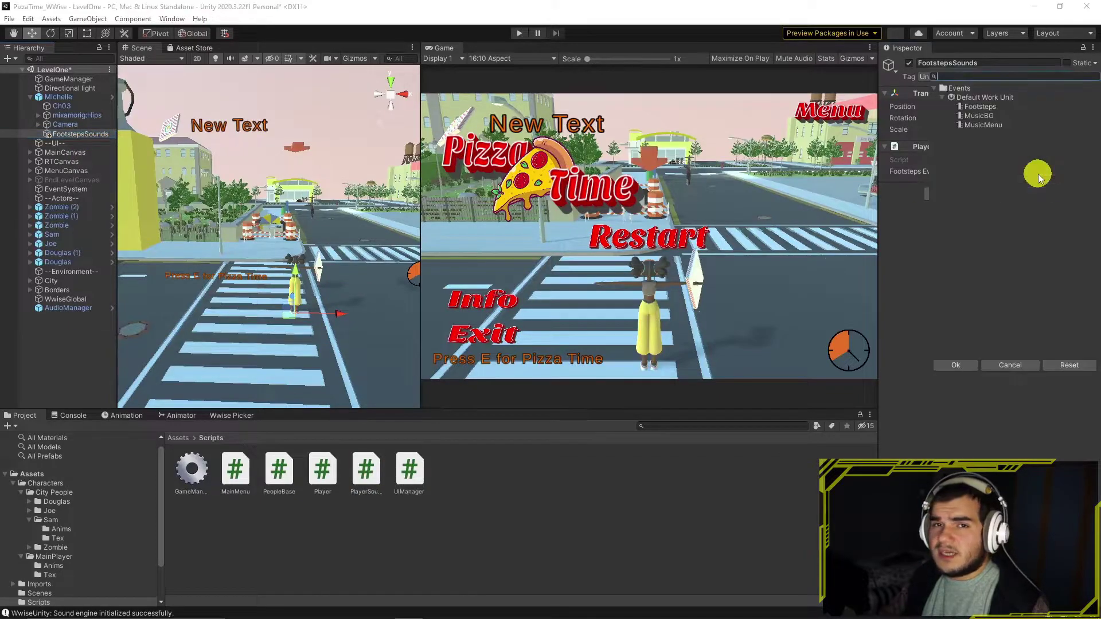
double_click(981, 107)
Assign the FootstepsSounds object to the Player Sounds reference of Michelle's Player script
click(59, 96)
scroll(928, 416, down, 4)
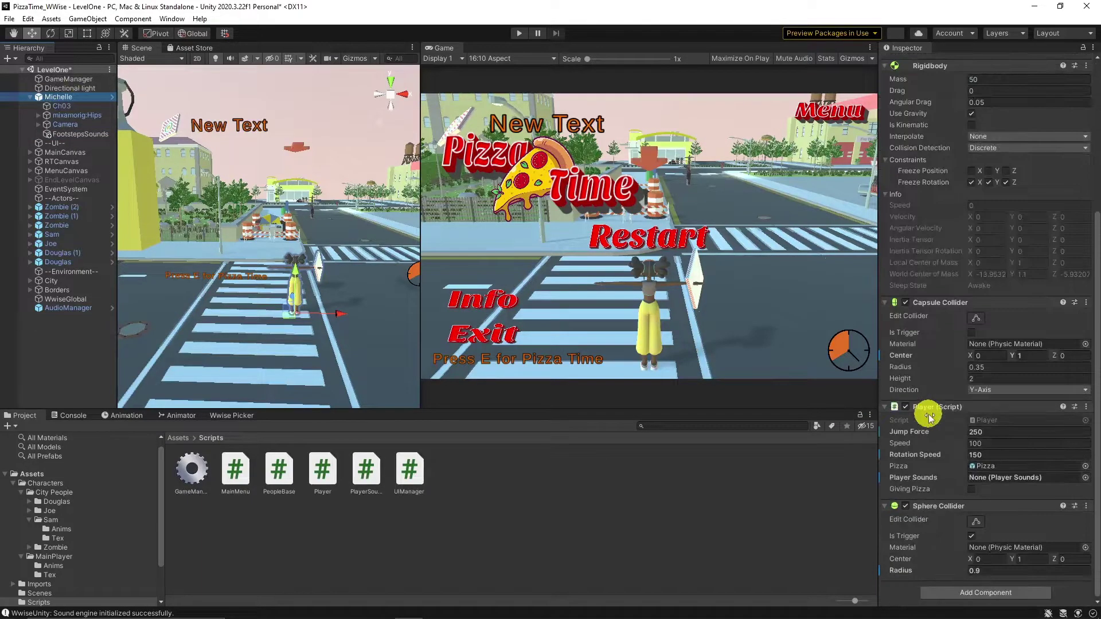
drag(66, 138, 769, 388)
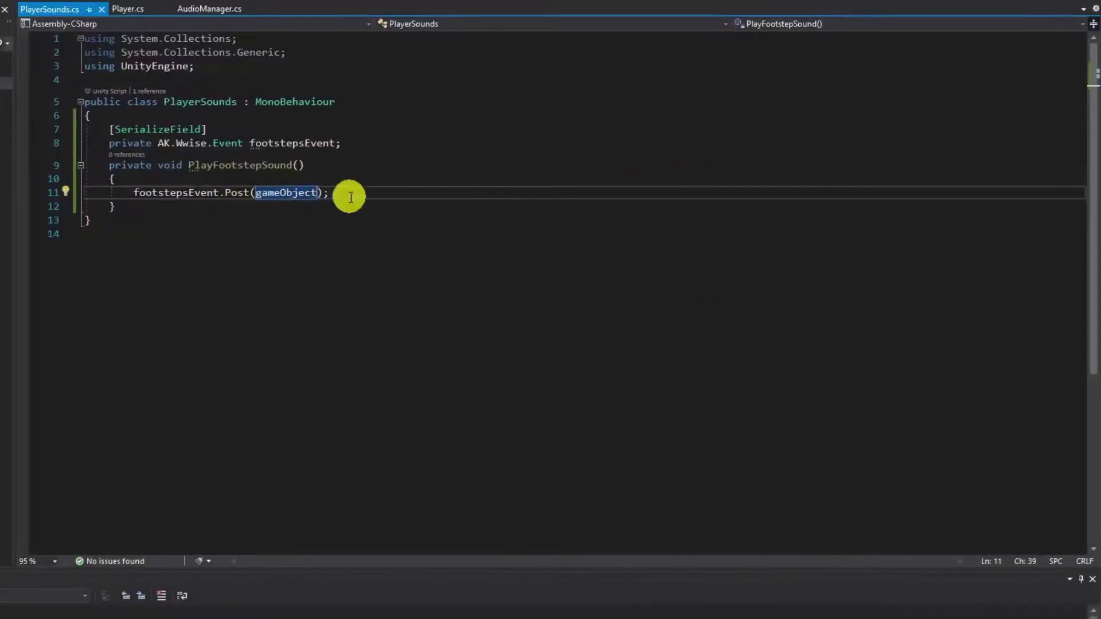
In Player.cs, replace the Debug.Log statement inside PlayFootstep() with a playerSounds reference
click(125, 10)
drag(277, 415, 131, 416)
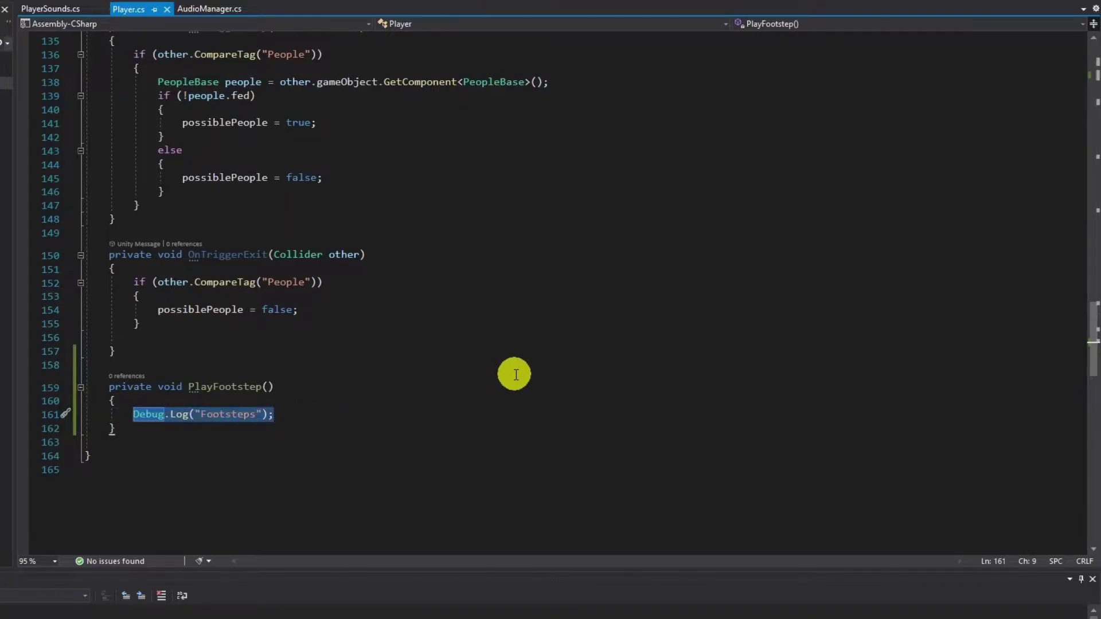
text(playerSounds)
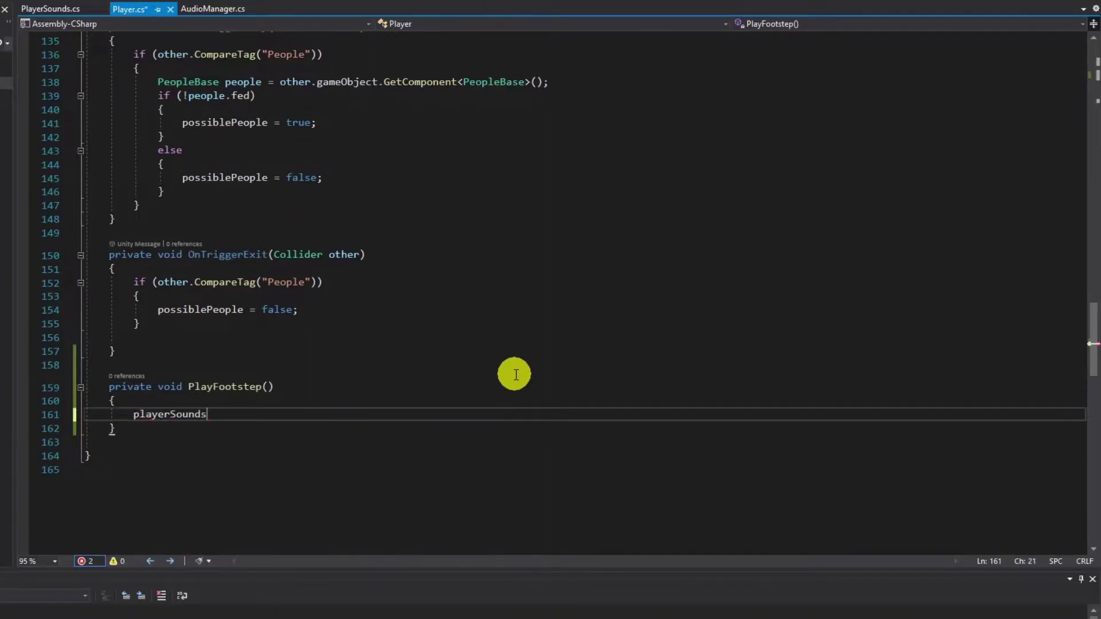
Change the access modifier of PlayFootstepSound() in PlayerSounds.cs to public
click(51, 9)
double_click(122, 165)
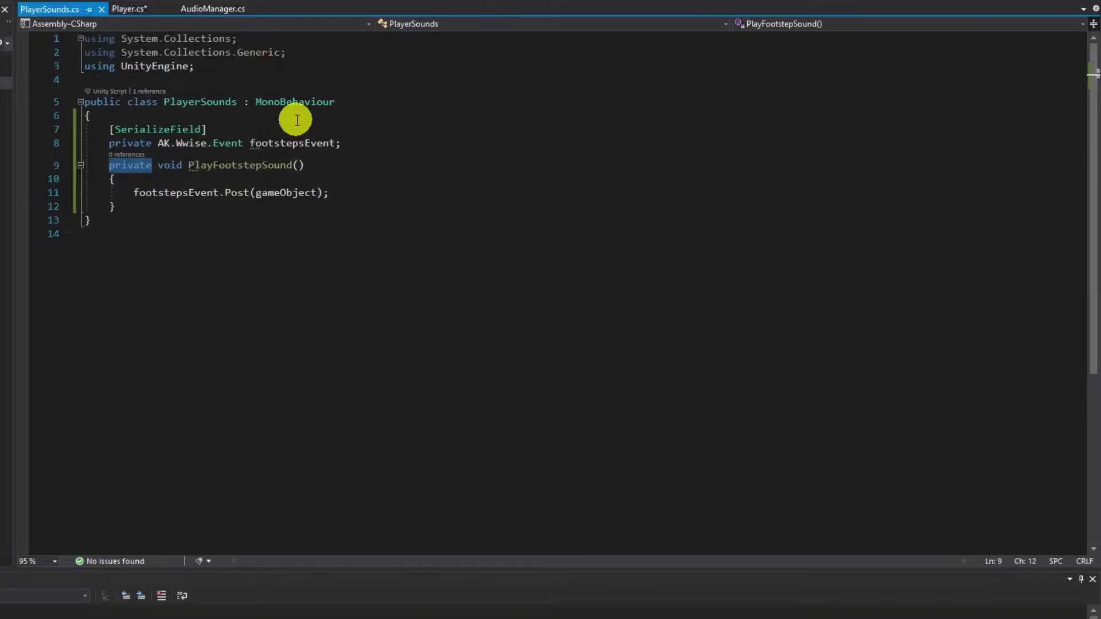
text(public)
Complete the line in Player.cs's PlayFootstep() as playerSounds.PlayFootstepSound(); and save the script
click(132, 8)
text(.p)
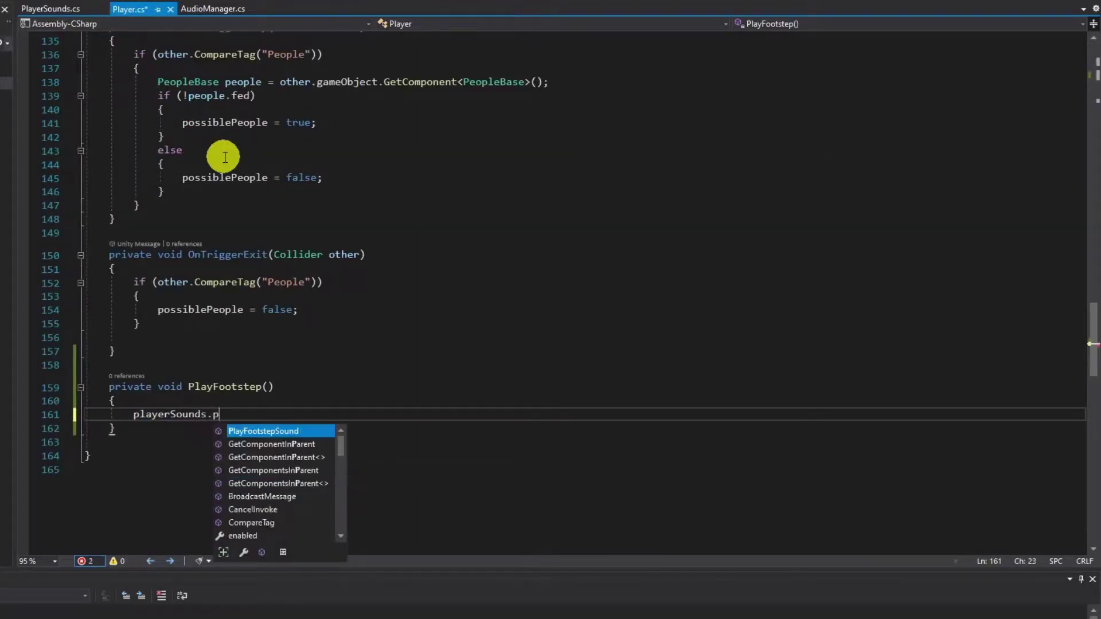
key(Tab)
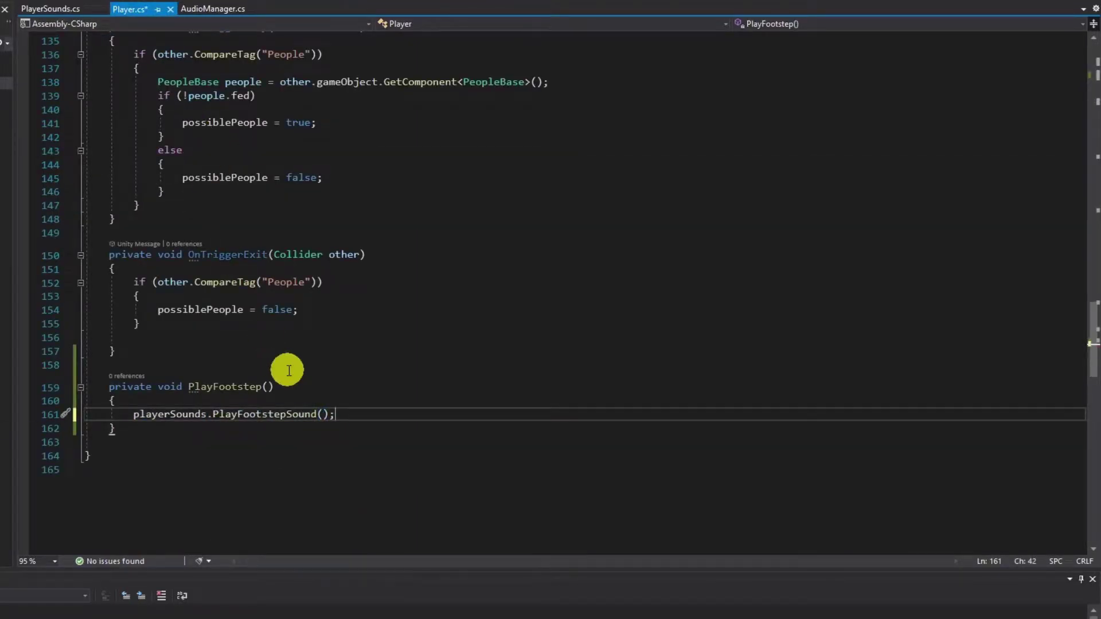
Add Debug.Log("Footsteps from Playersound"); below the Post call in PlayerSounds.cs, save, and return to Unity
click(50, 8)
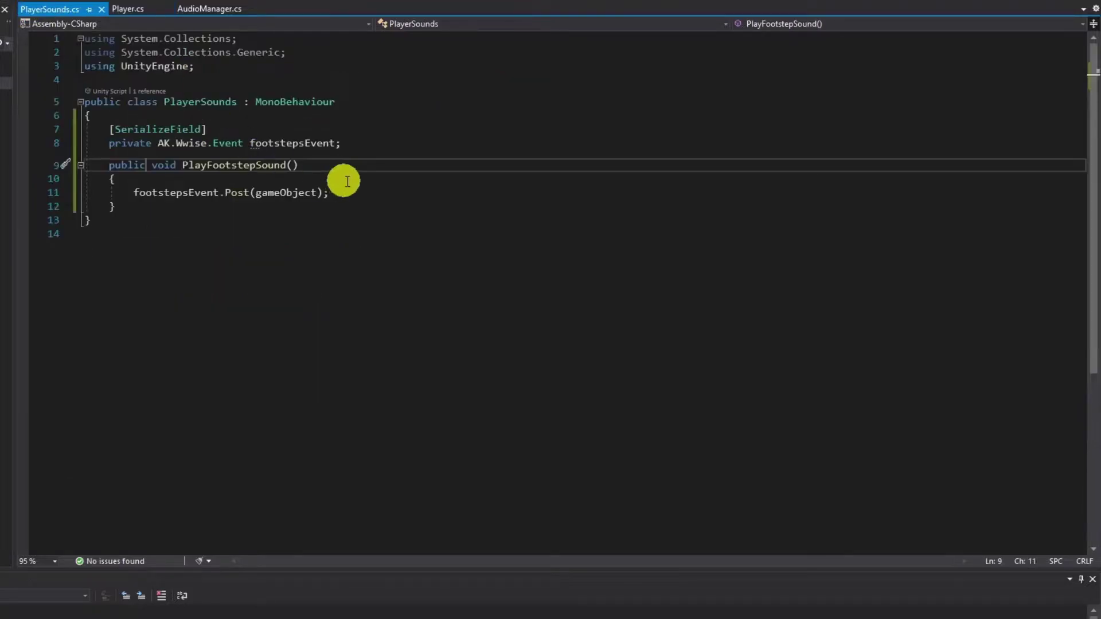
click(359, 189)
key(Return)
text(Debug.Log("F)
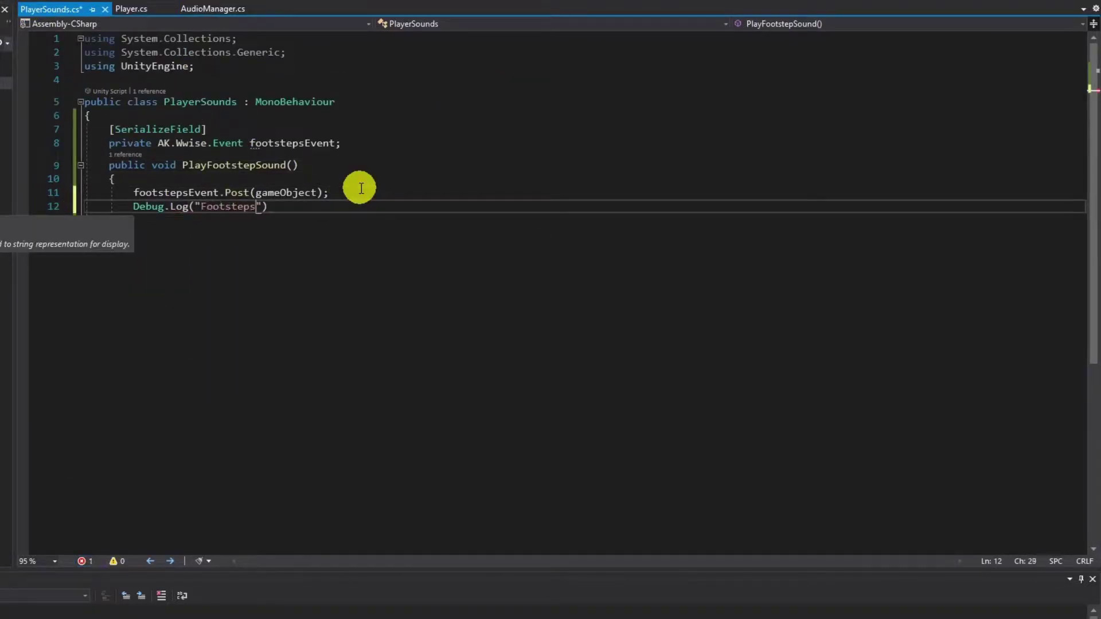
text(ootsteps from Playersound"))
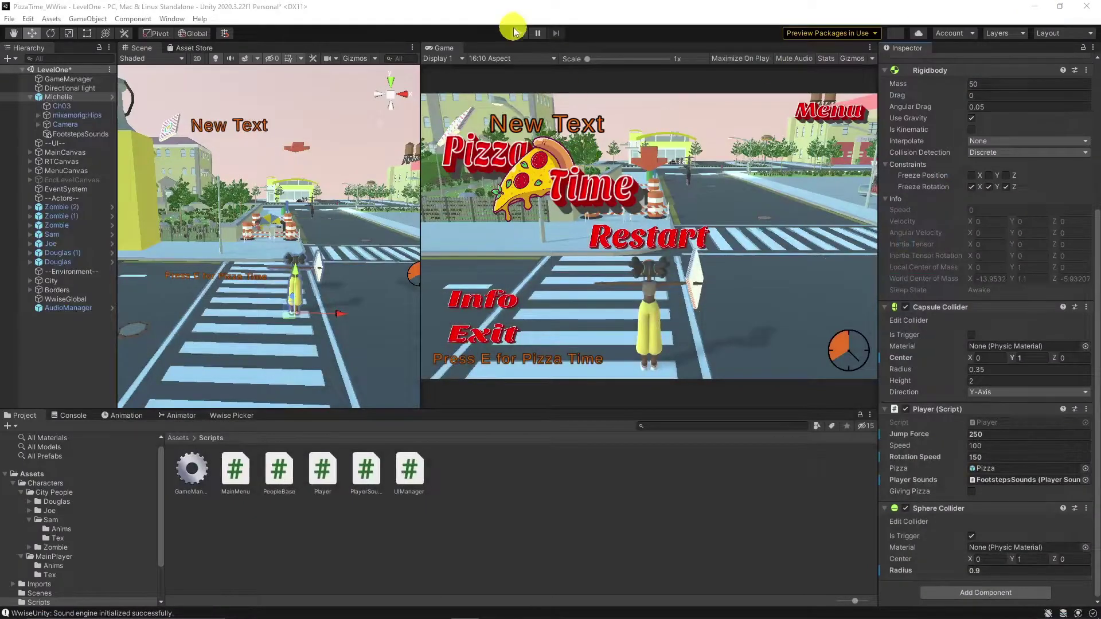
Play-test the level by restarting it and walking Michelle along the streets to check the footsteps, and stop play mode
click(514, 33)
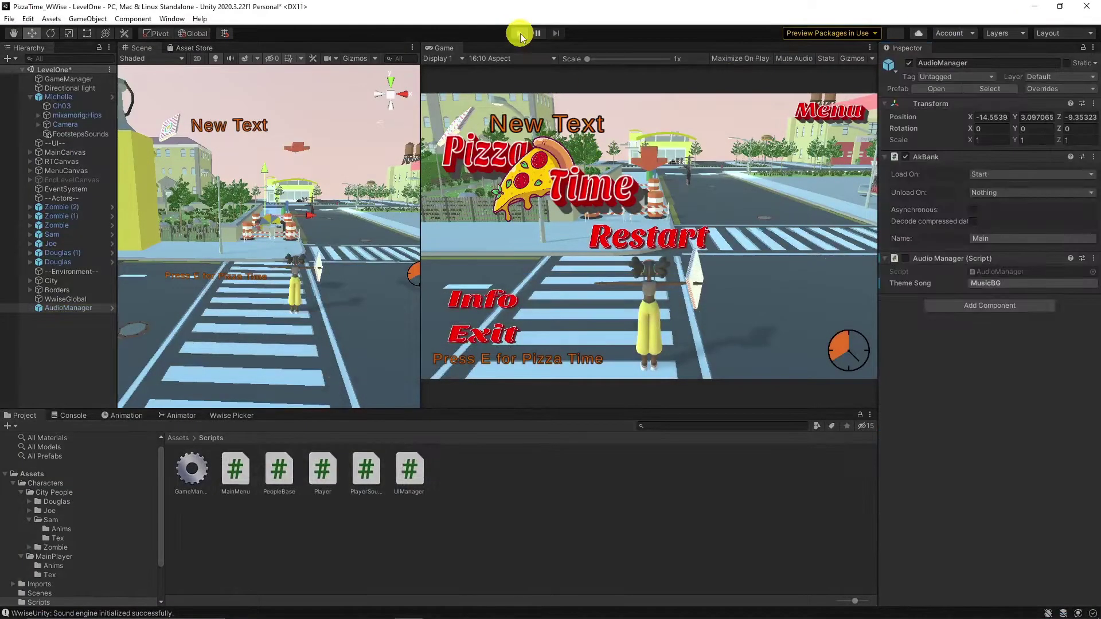
click(672, 228)
key(w)
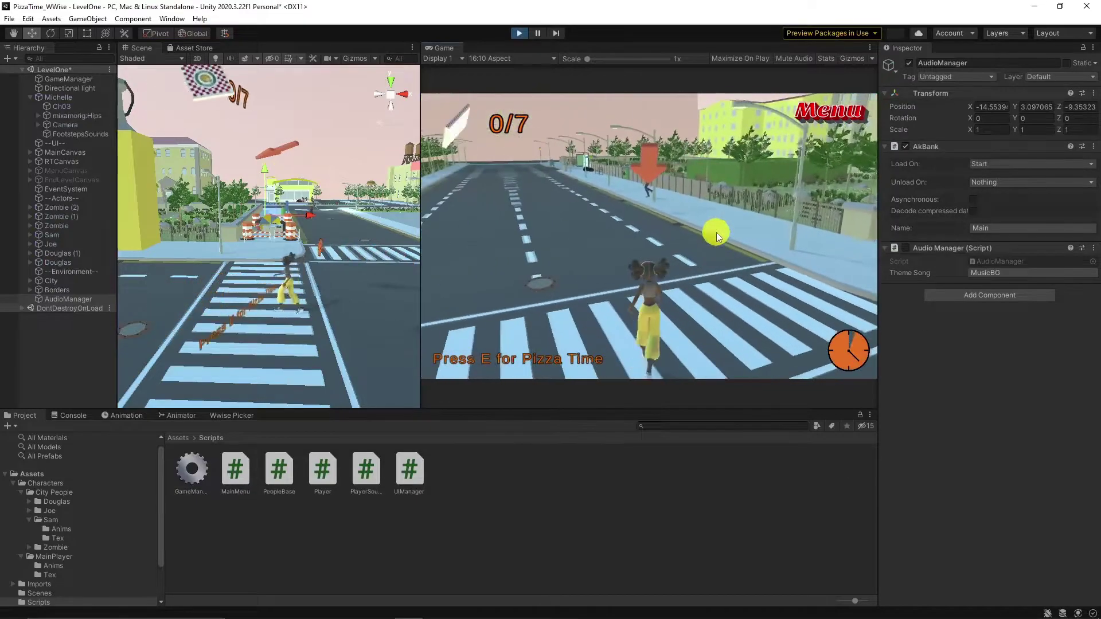
key(a)
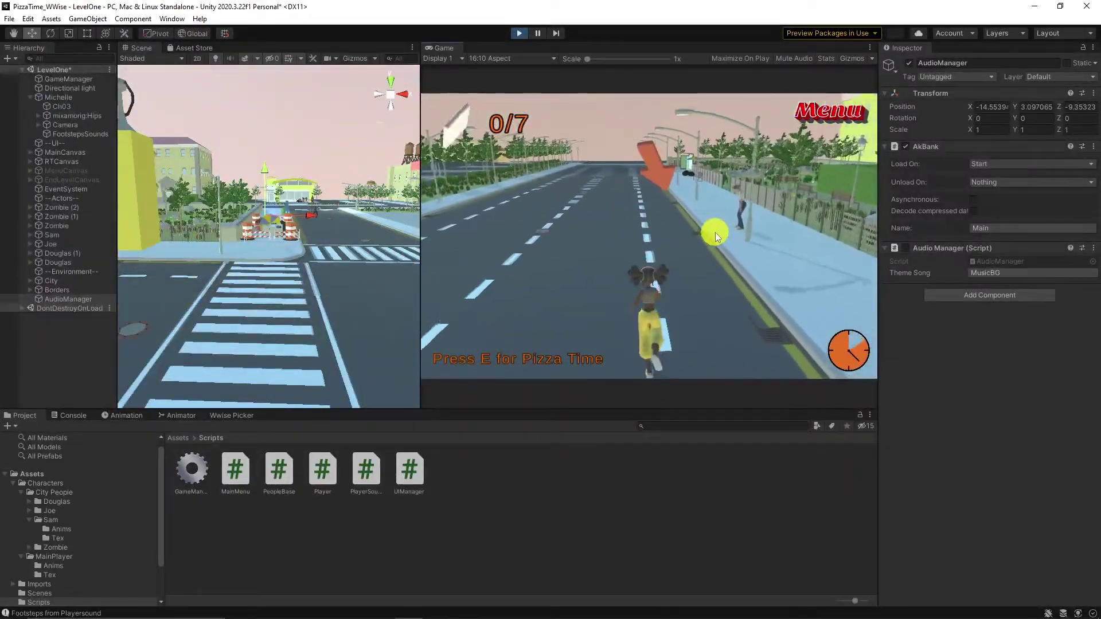
key(w)
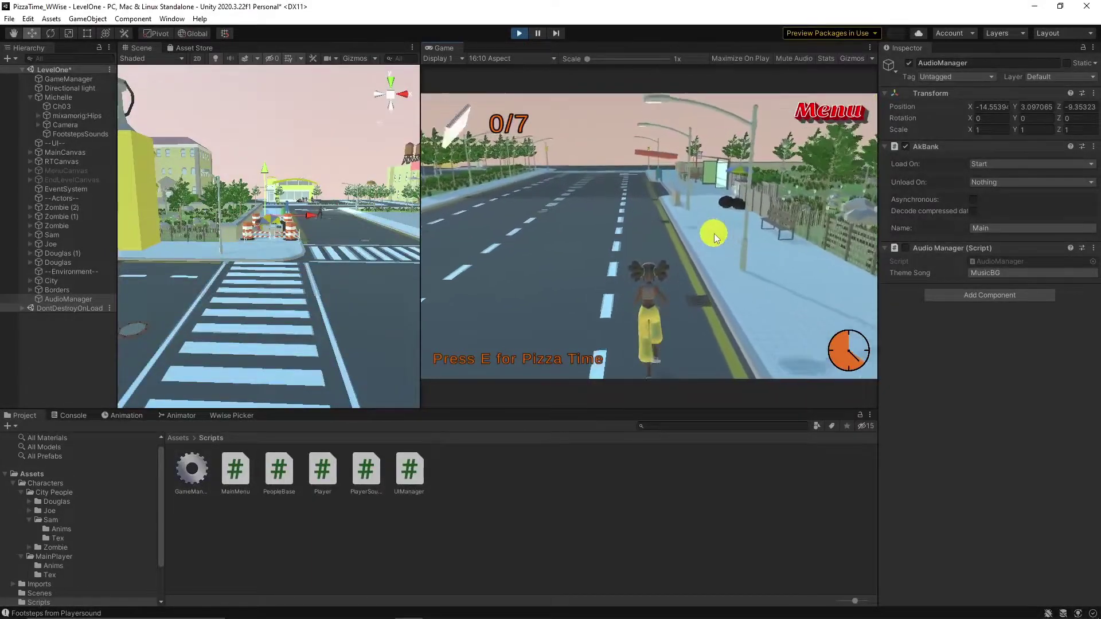
key(a)
key(a)
key(w)
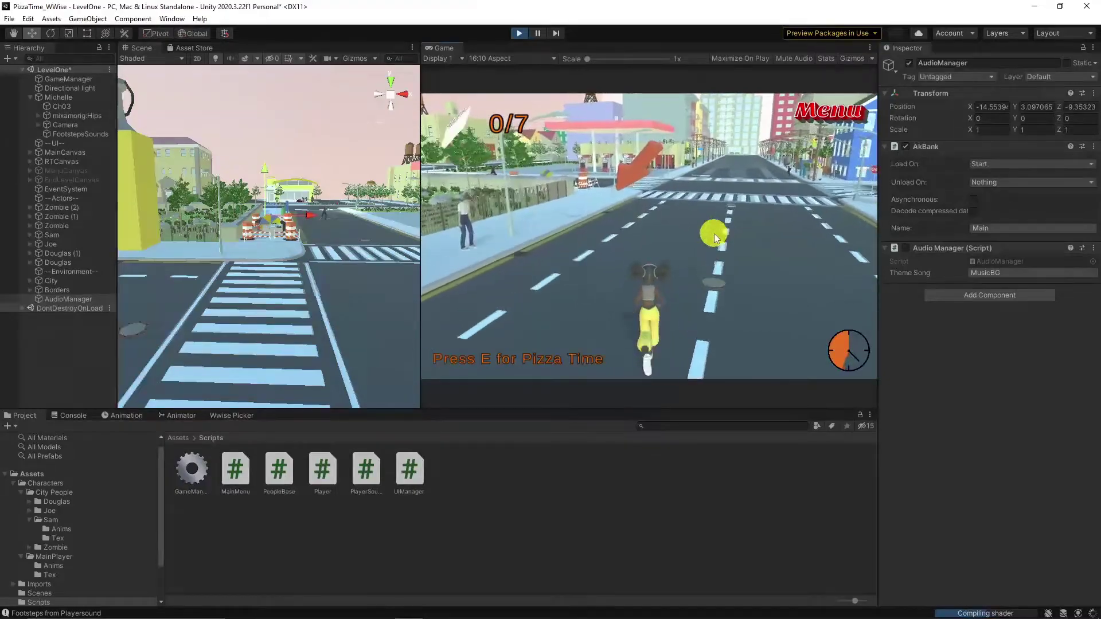
key(a)
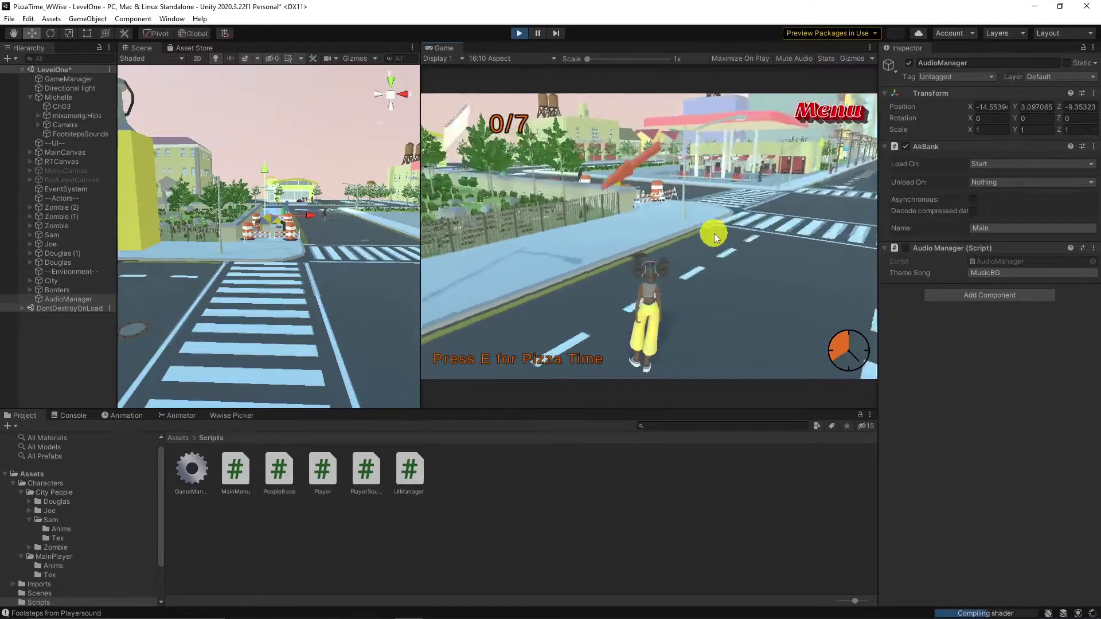
key(d)
key(w)
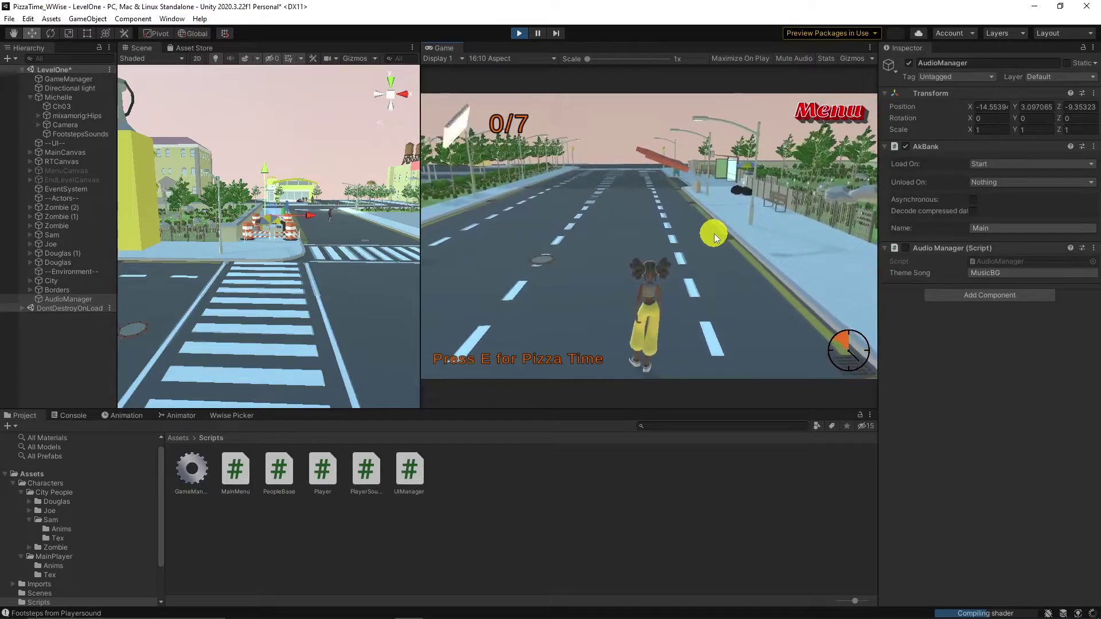
key(a)
key(d)
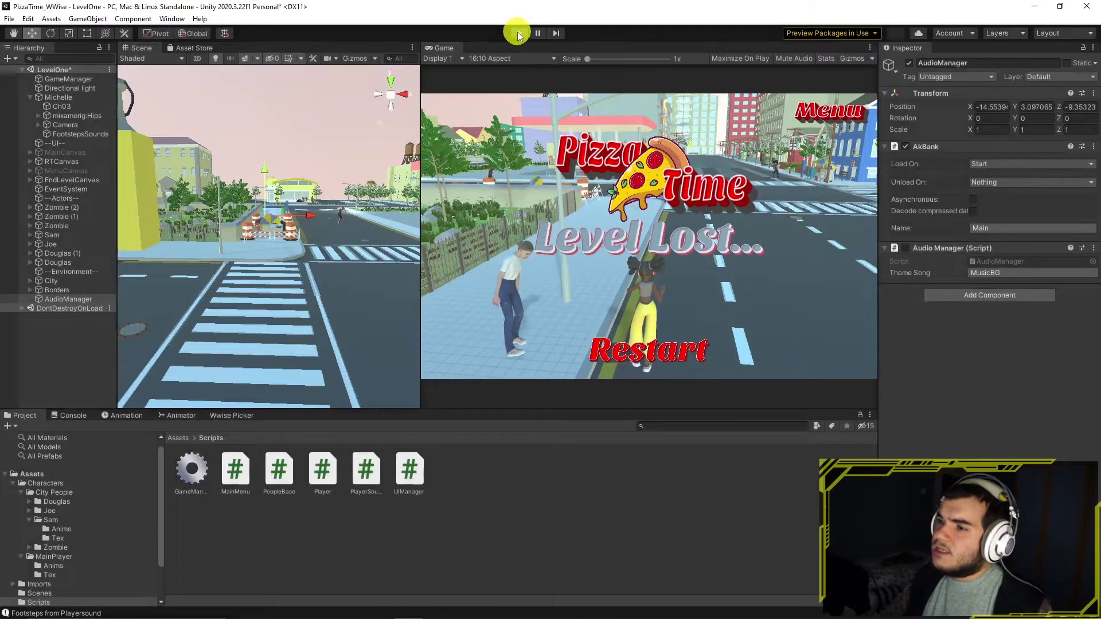
click(517, 34)
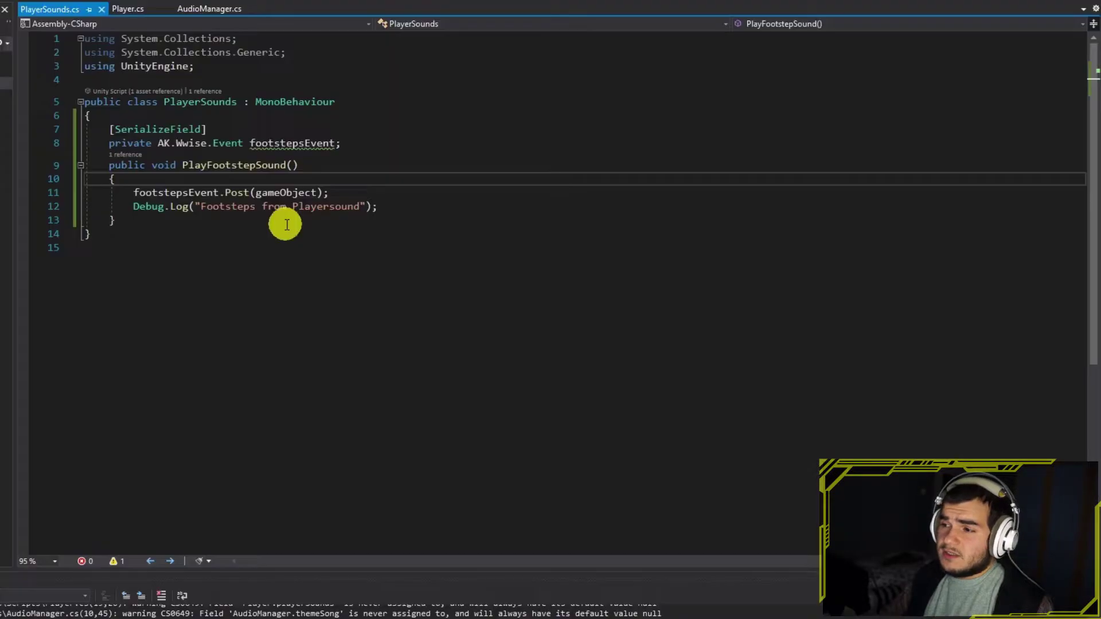
Insert an AkSoundEngine.SetSwitch(); call above the Post line in PlayFootstepSound() of PlayerSounds.cs
key(Return)
text(AkSoundEngine.SetSwitch();)
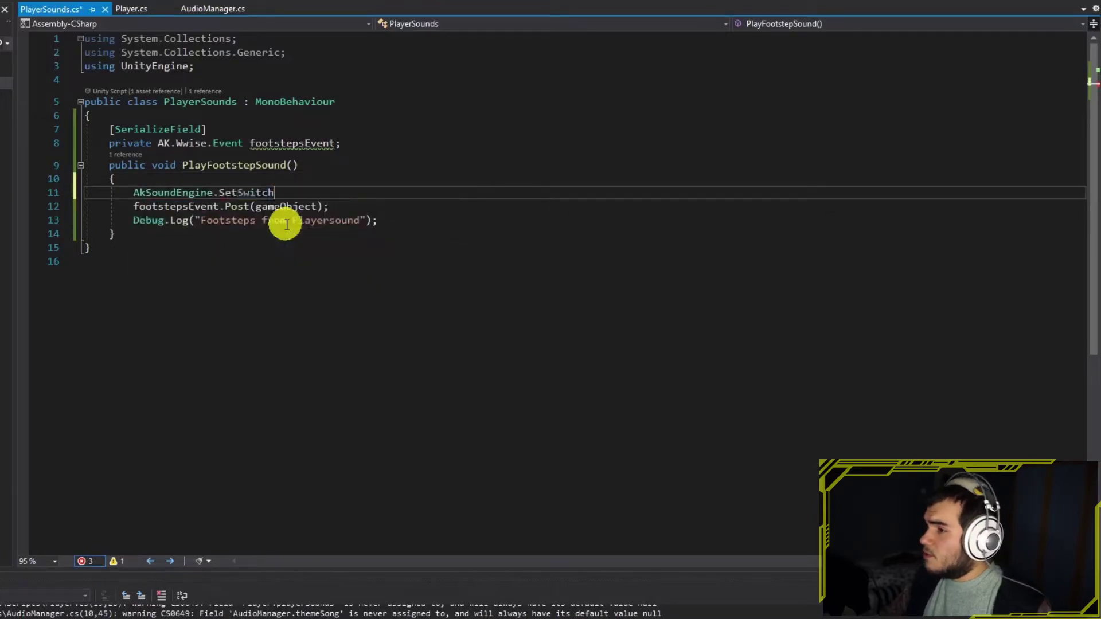
Open the definition of SetSwitch in AkSoundEngine.cs and examine the parameters of its uint and string overloads
right_click(249, 192)
click(128, 270)
click(1066, 206)
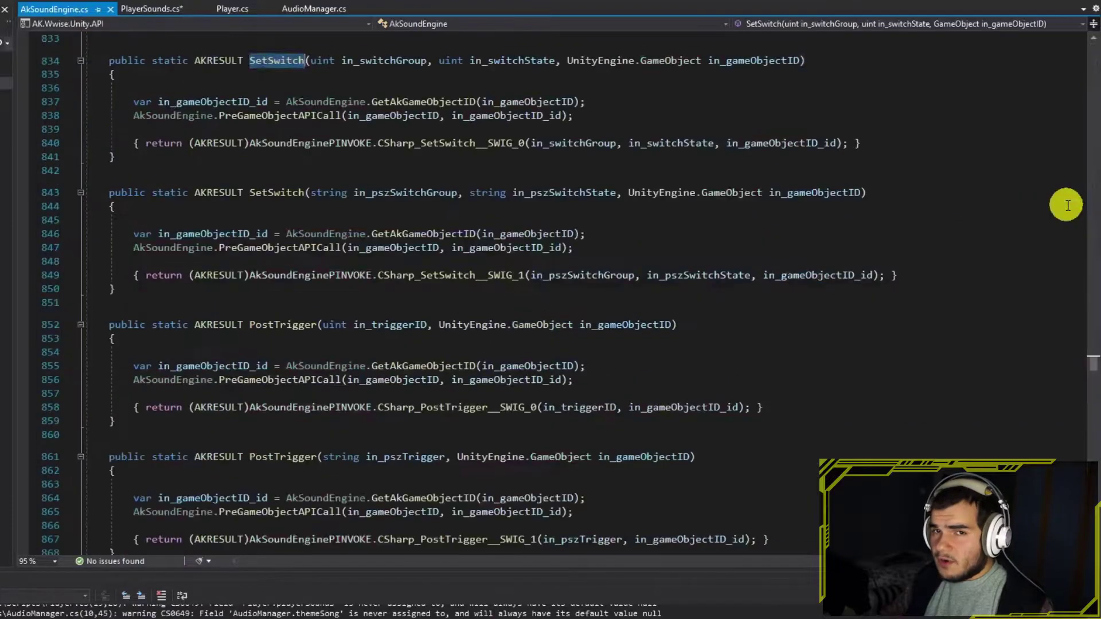
scroll(344, 166, up, 3)
key(ctrl+f)
text(setswitch)
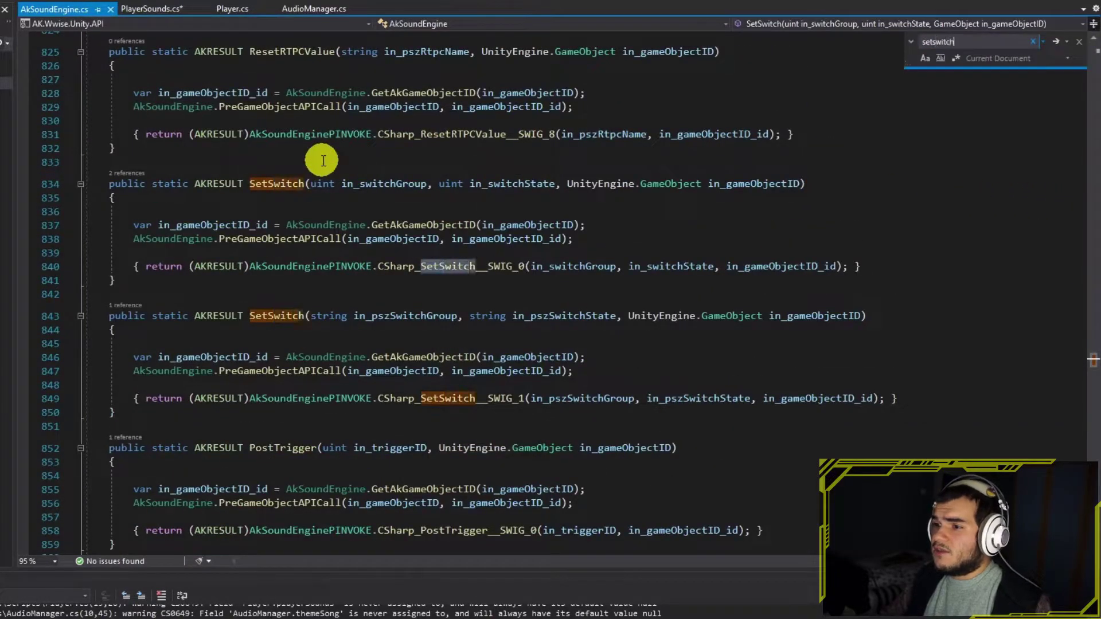
drag(427, 183, 399, 184)
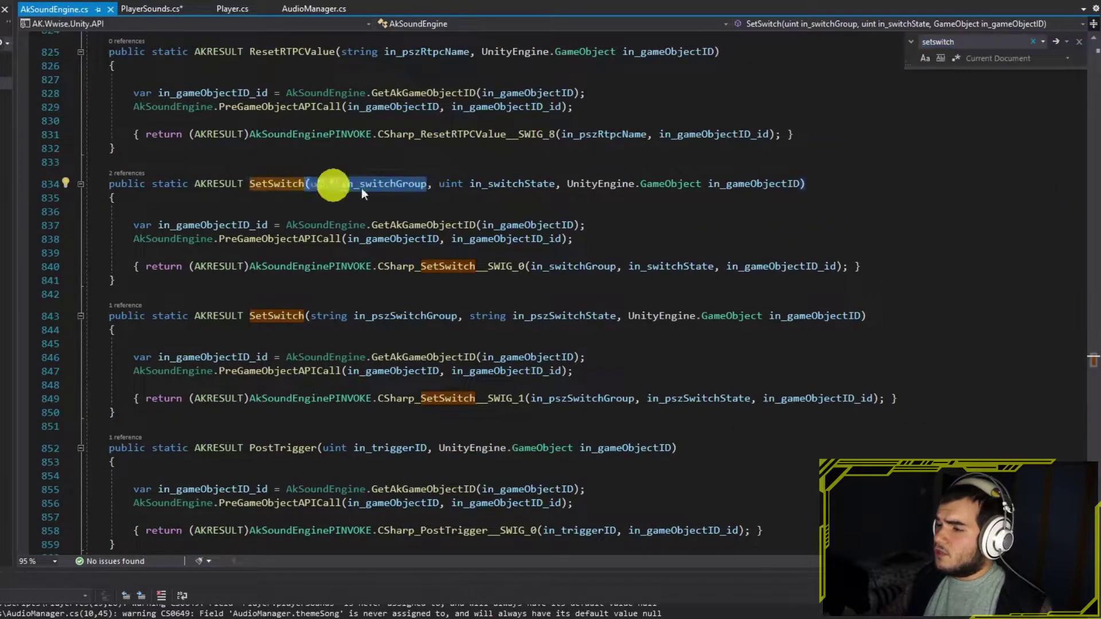
drag(567, 184, 800, 184)
click(452, 184)
click(321, 315)
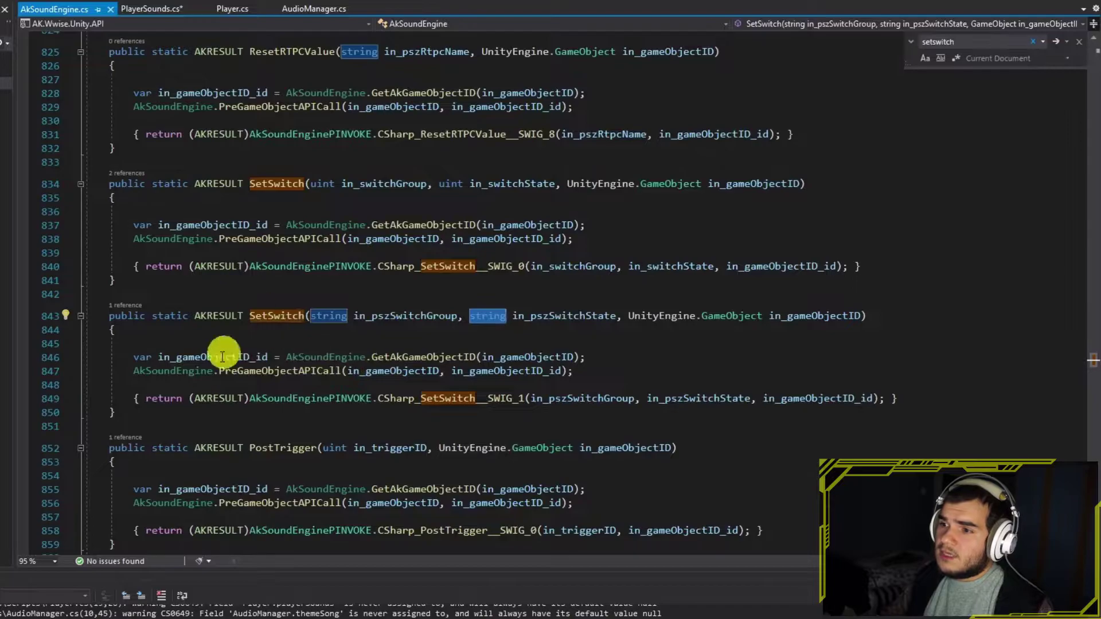
Close the definition file, complete the call as AkSoundEngine.SetSwitch("Footsteps", "Grass", gameObject); and save PlayerSounds.cs
click(112, 13)
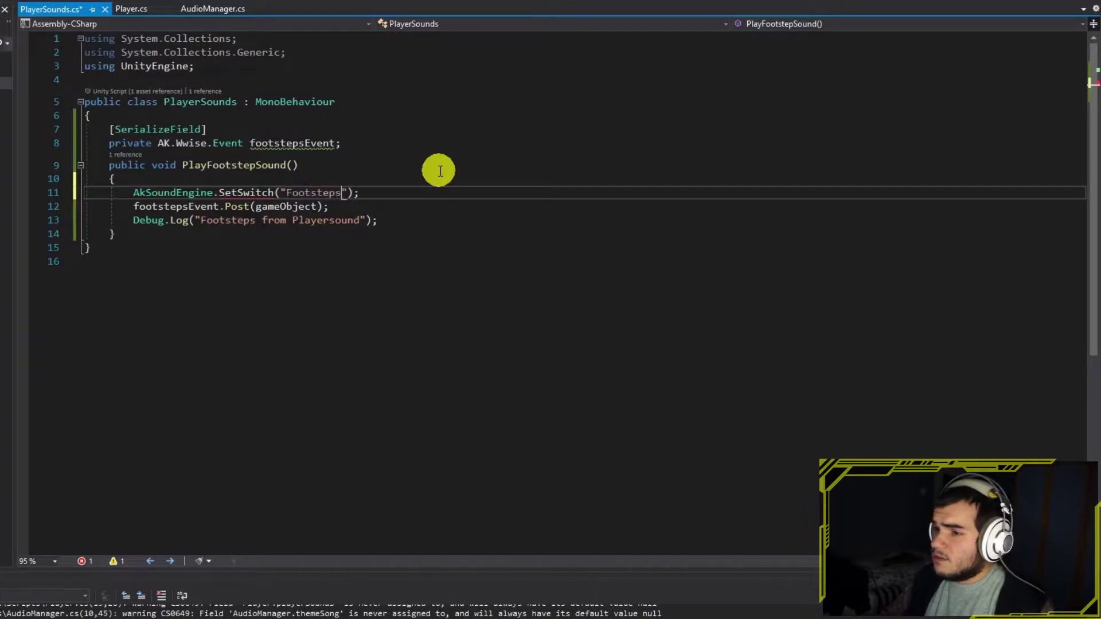
text(,)
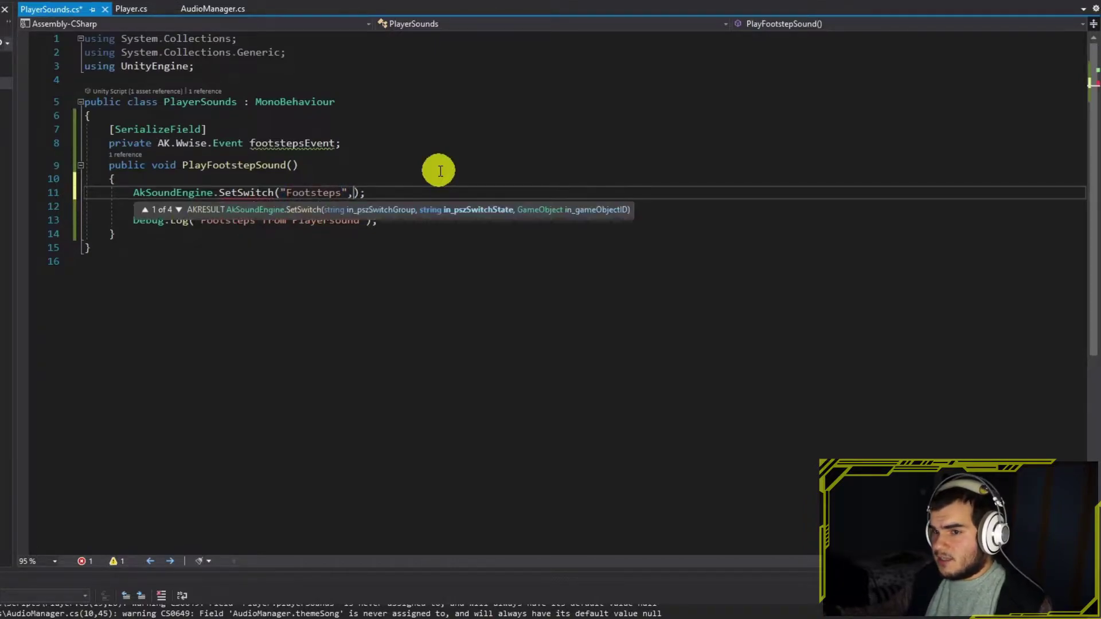
text(")
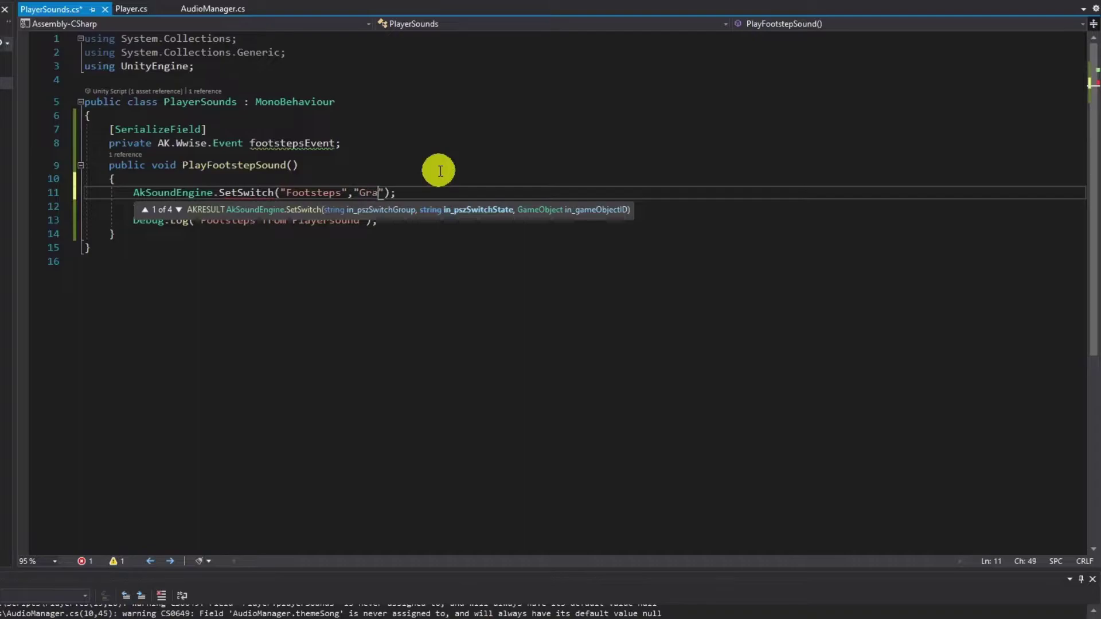
text(Grass",gameObject)
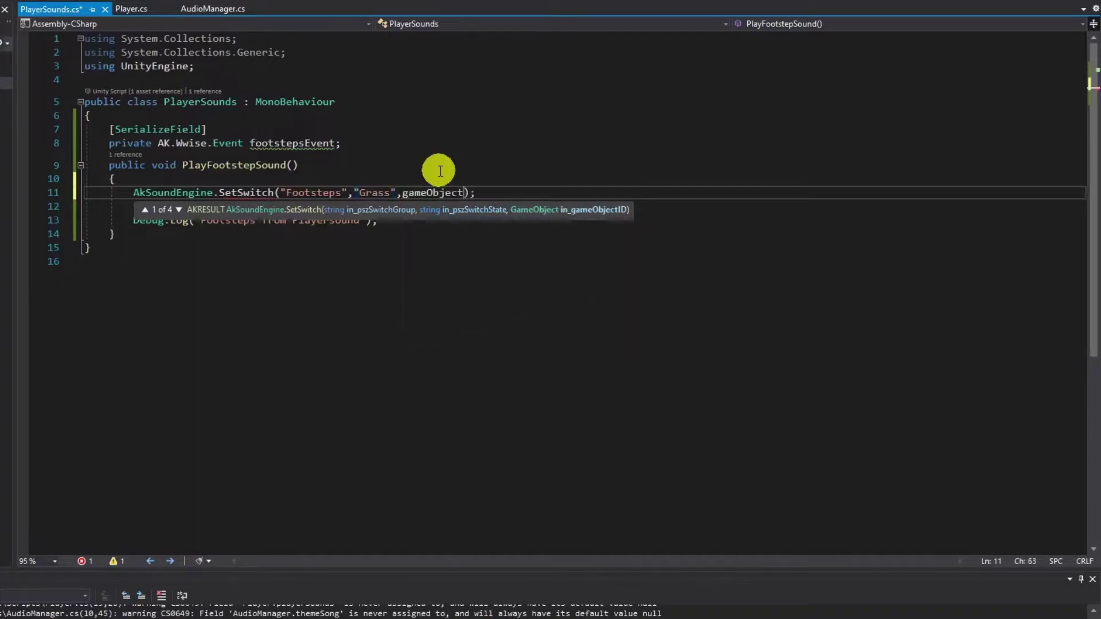
click(495, 227)
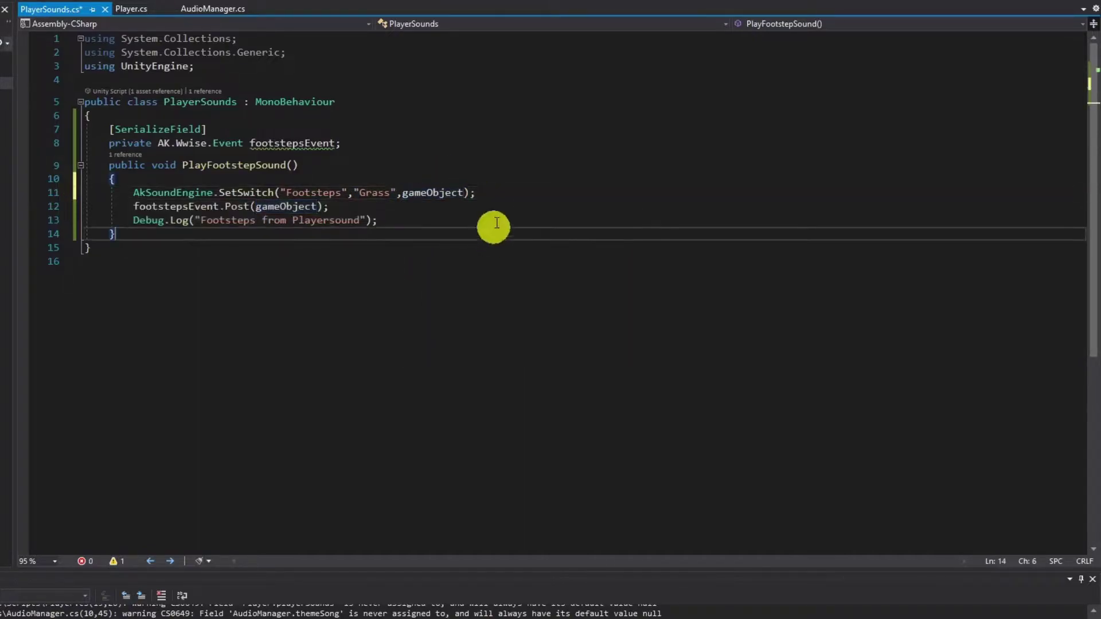
click(505, 203)
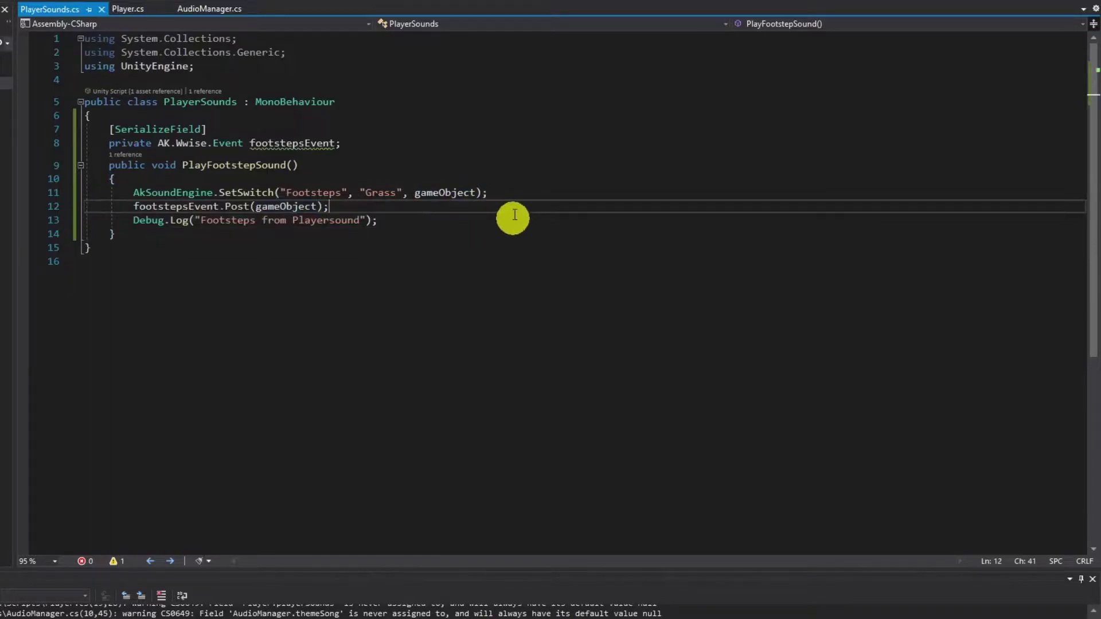
Switch to Unity and play-test the level, running Michelle from the street into the park to check the grass footsteps, and stop play mode
click(1030, 5)
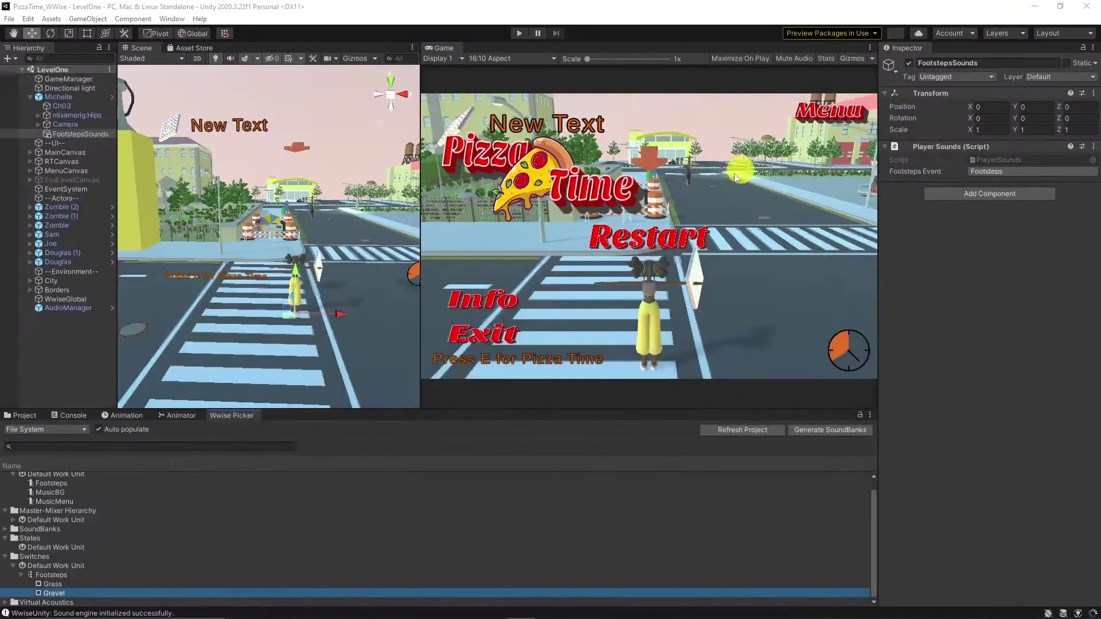
click(519, 36)
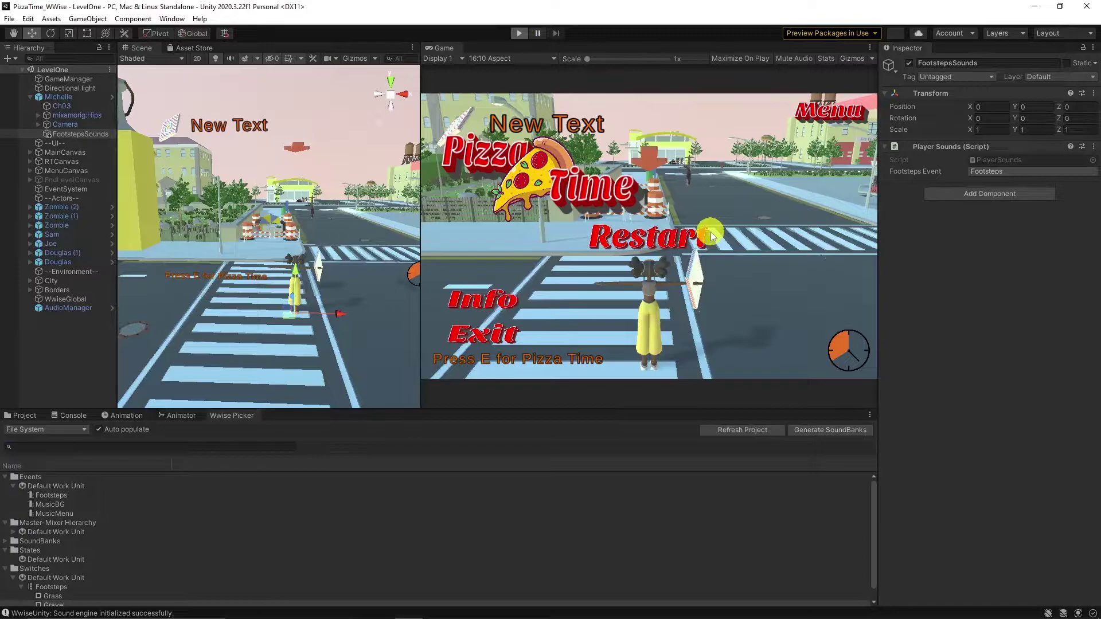
key(w)
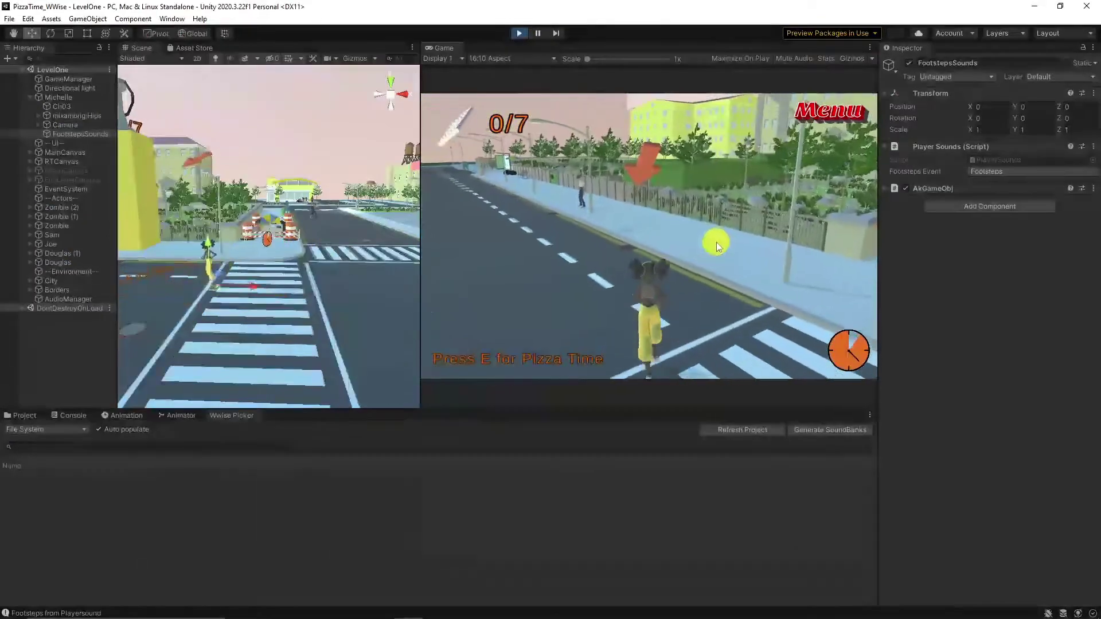
key(w)
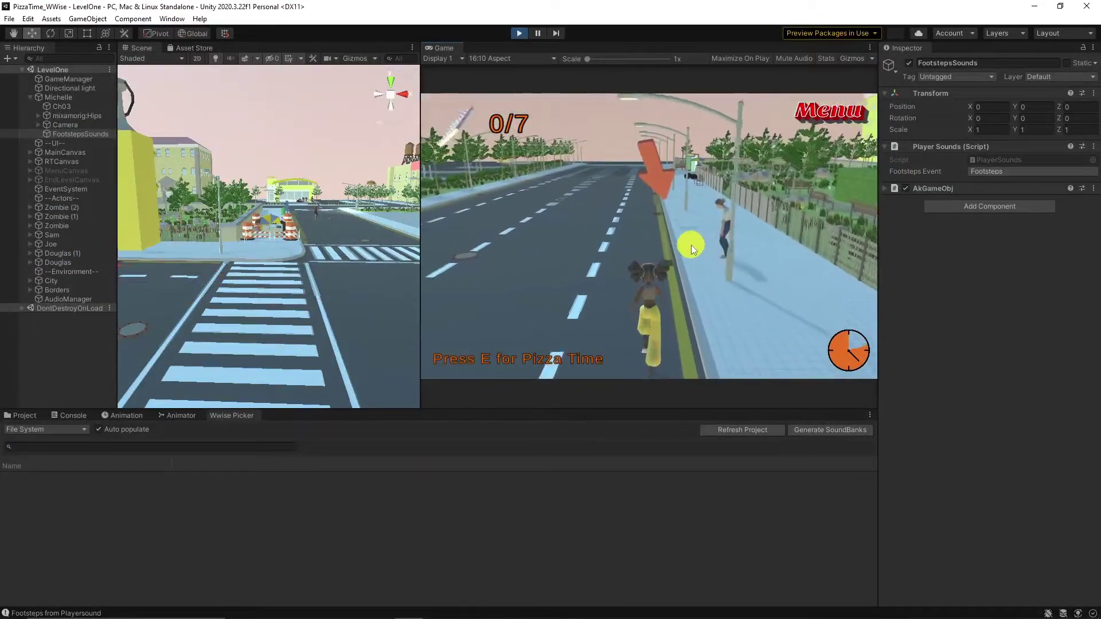
key(w)
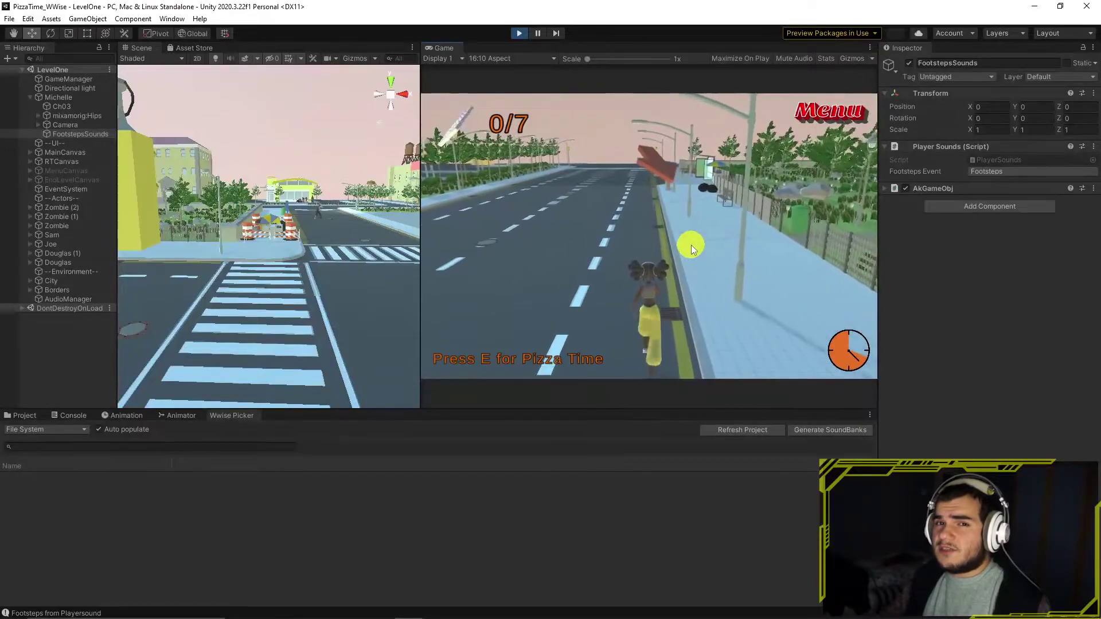
key(w)
key(d)
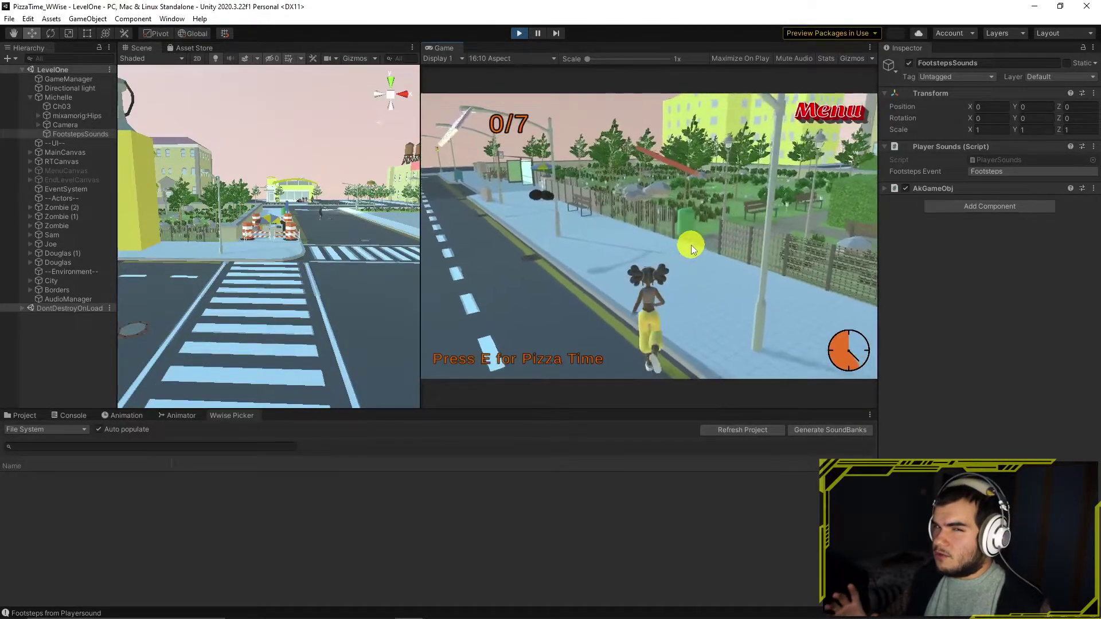
key(w)
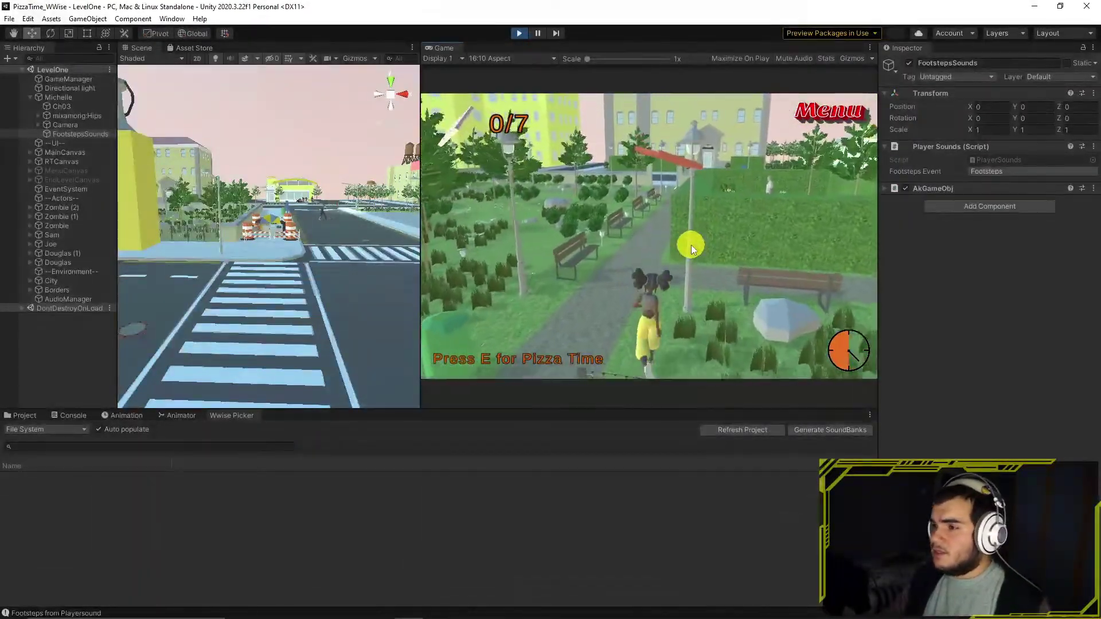
key(w)
key(a)
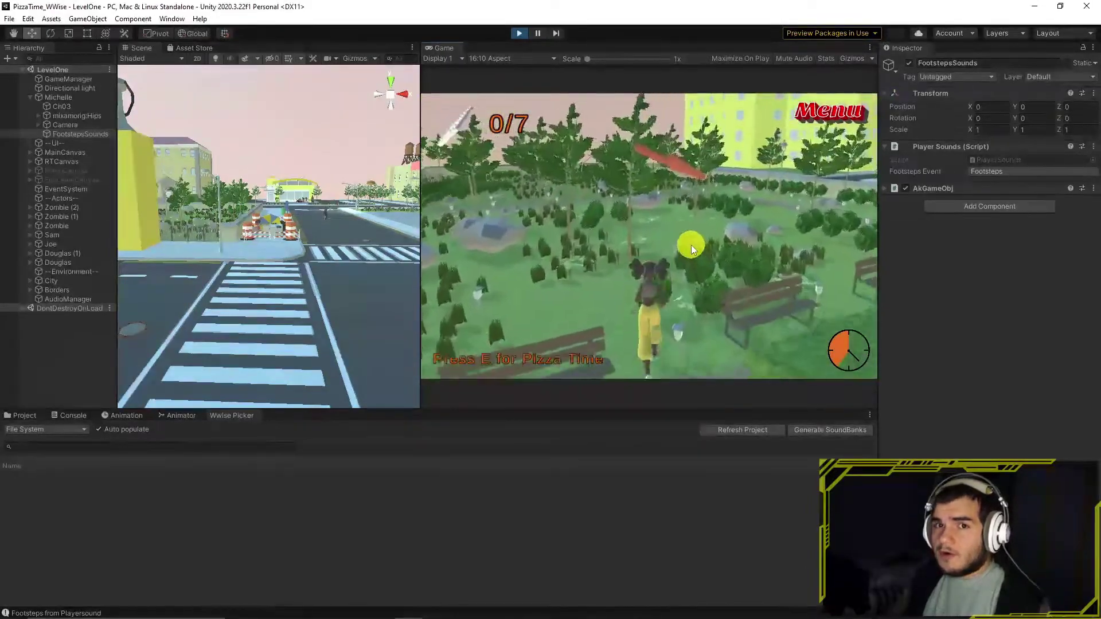
key(w)
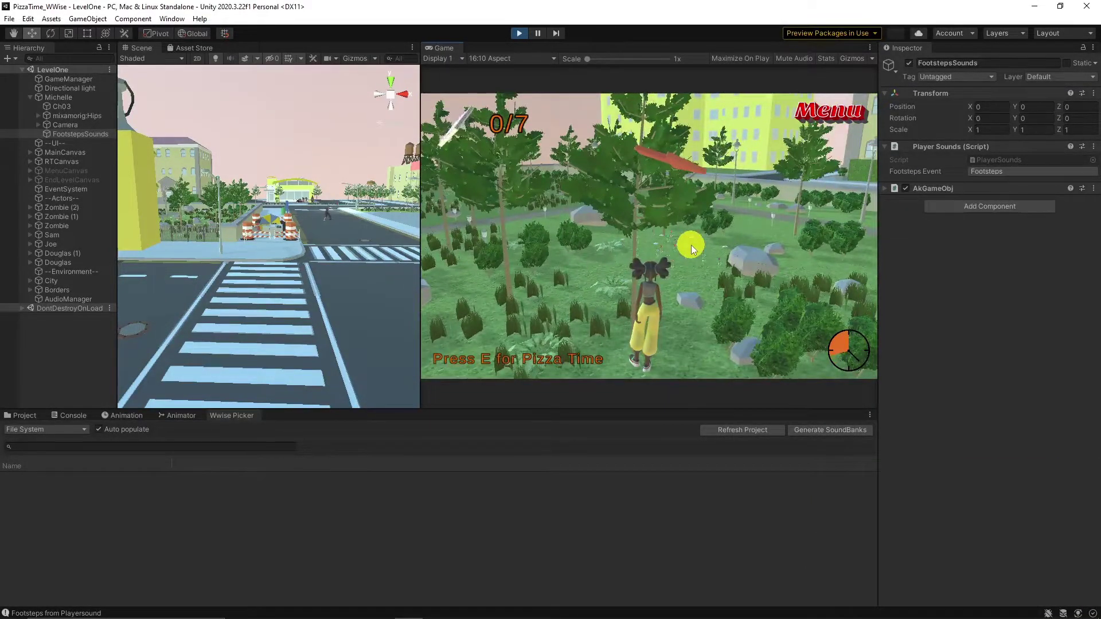
key(a)
key(w)
key(a)
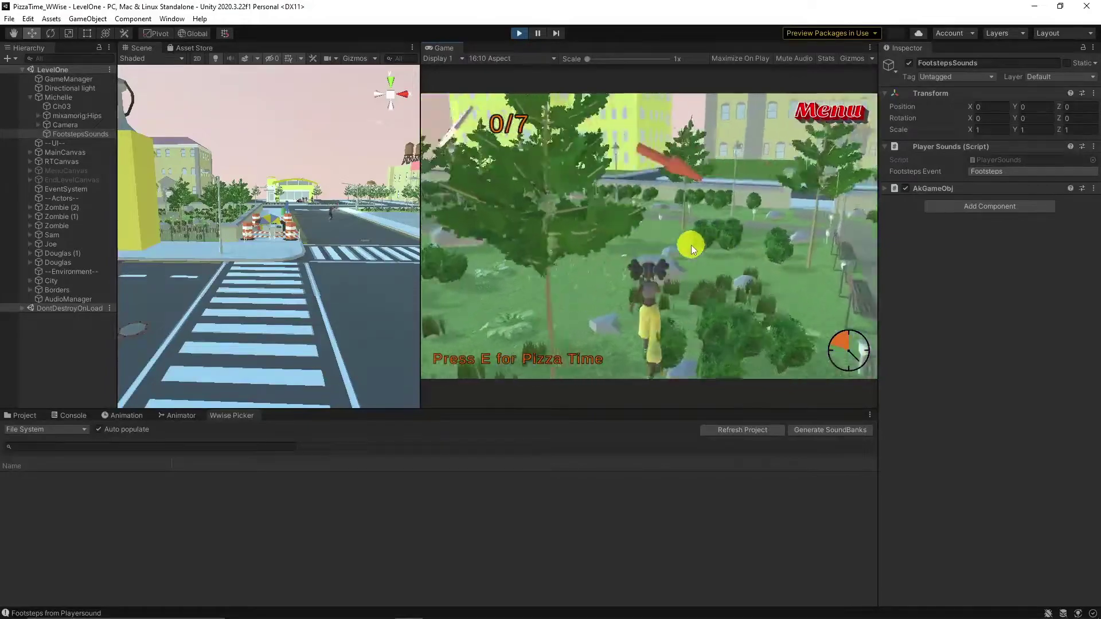
key(w)
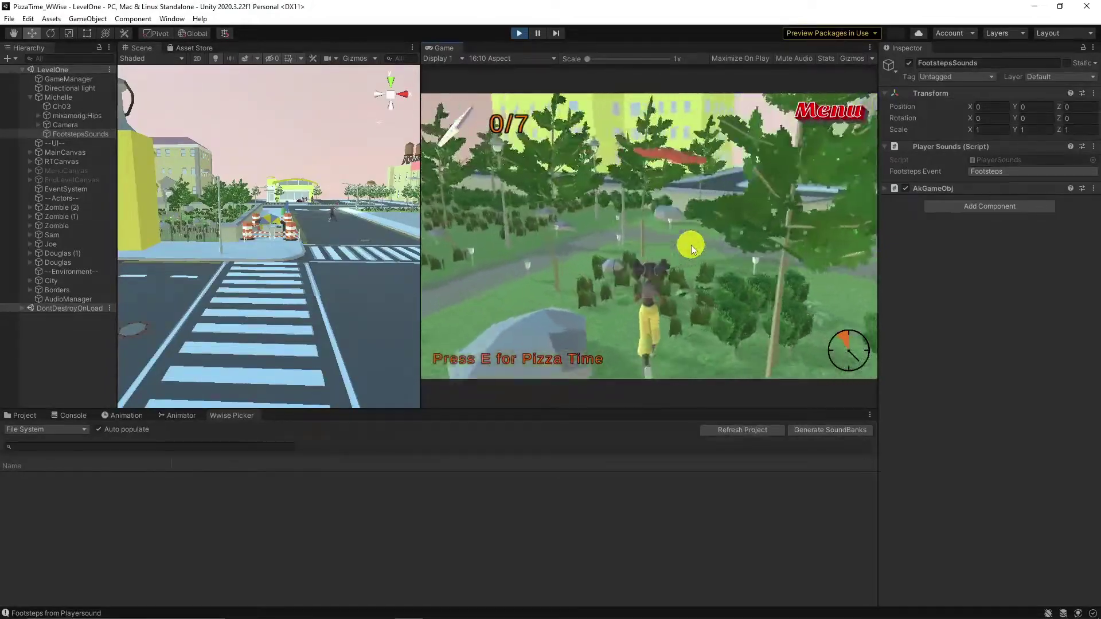
key(w)
key(d)
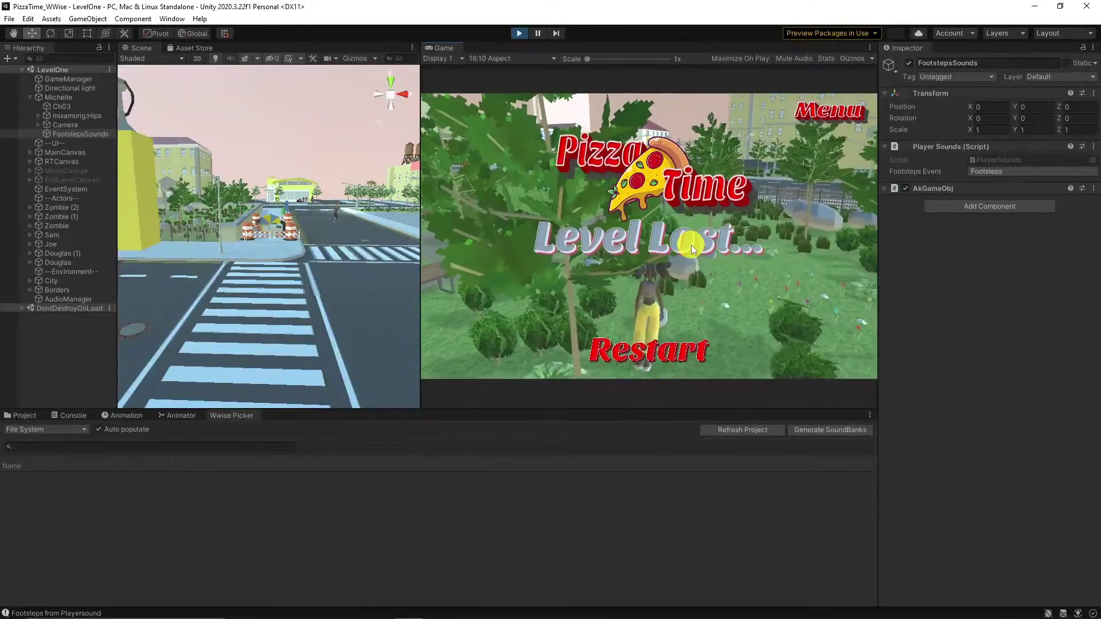
click(517, 34)
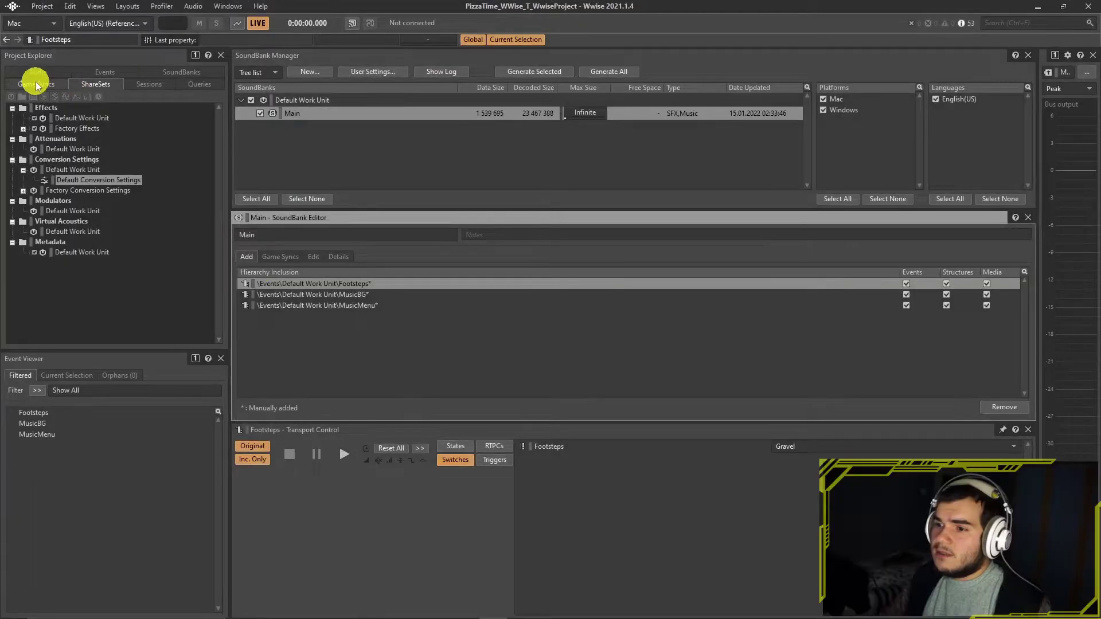
Switch to Wwise and open the FootstepsGrass container from the Actor-Mixer Hierarchy in the Container Property Editor
click(41, 73)
click(98, 181)
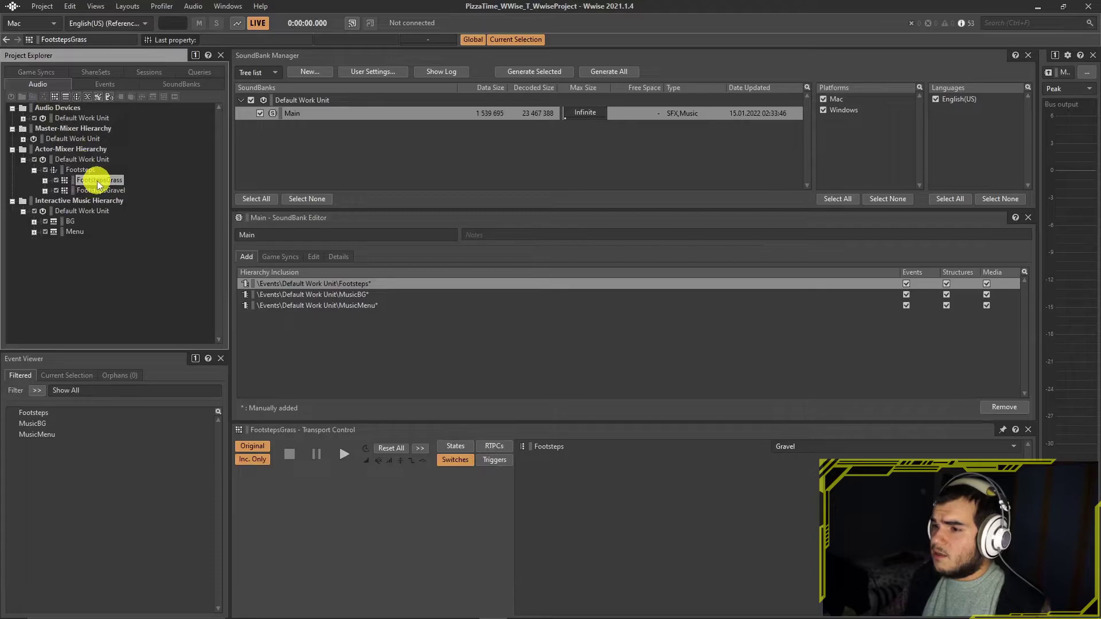
click(127, 6)
click(143, 31)
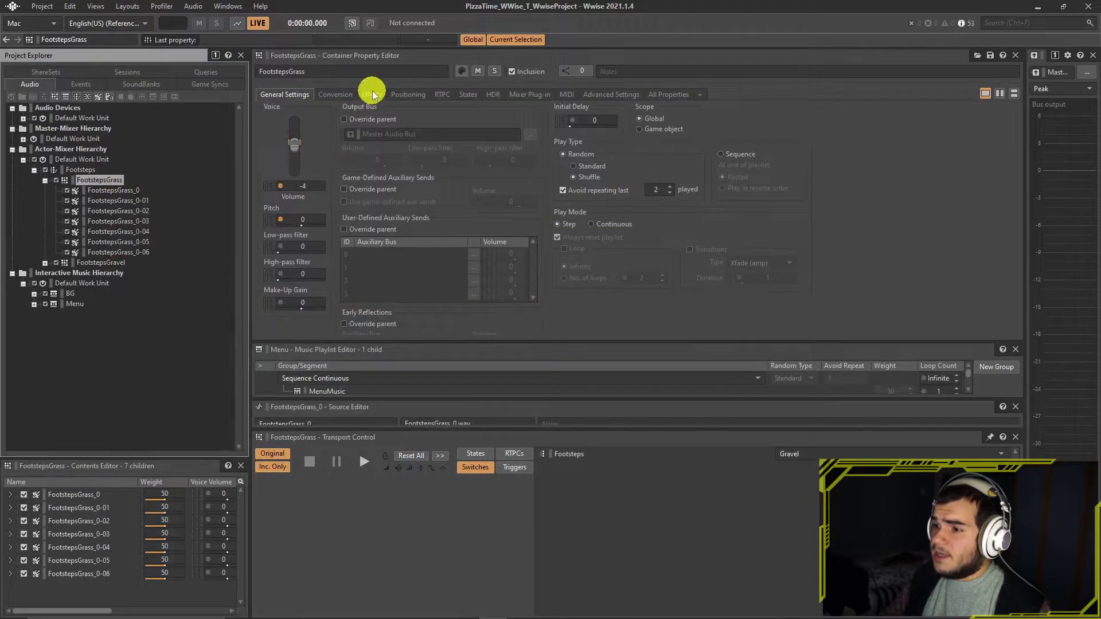
Override the parent effects on FootstepsGrass and insert a default custom Wwise Time Stretch effect in slot 0
click(372, 95)
right_click(279, 148)
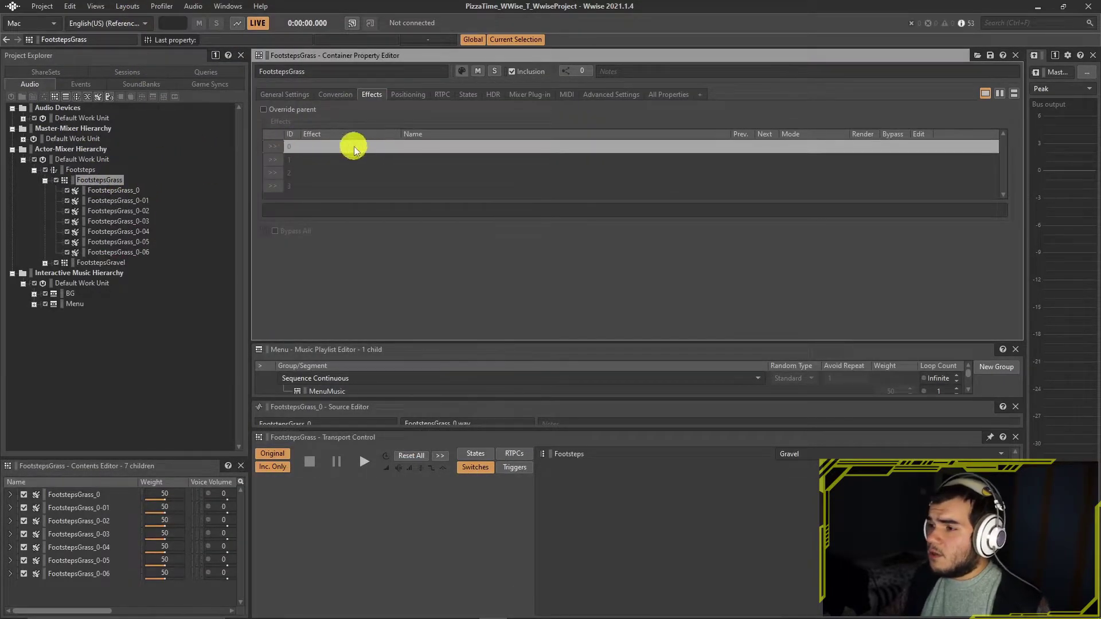
click(274, 147)
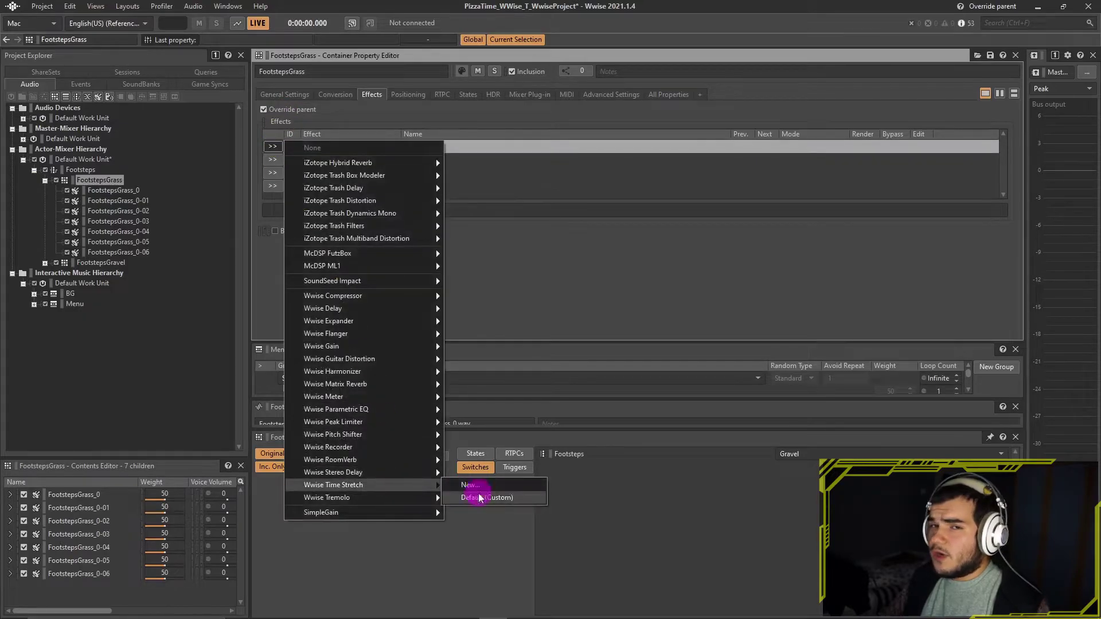
click(473, 491)
click(528, 148)
click(529, 148)
Auditioning FootstepsGrass, set its Wwise Time Stretch effect to Time Stretch 43, Time Stretch Random 13 and Output Gain 0.5, and close the Effect Editor
click(920, 147)
drag(466, 66, 678, 66)
click(86, 170)
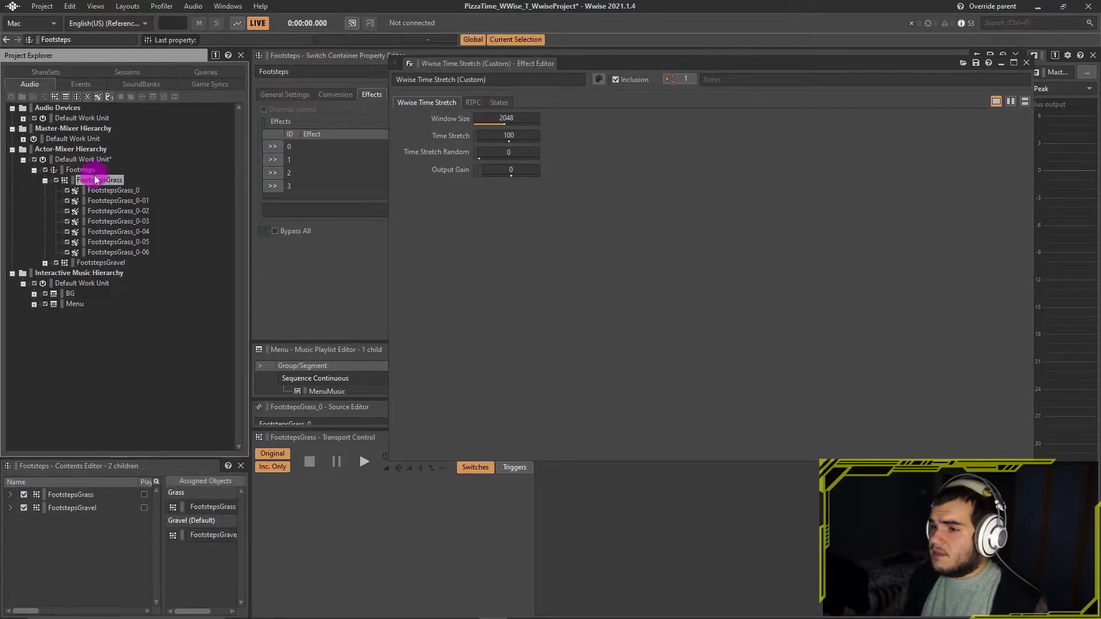
click(95, 180)
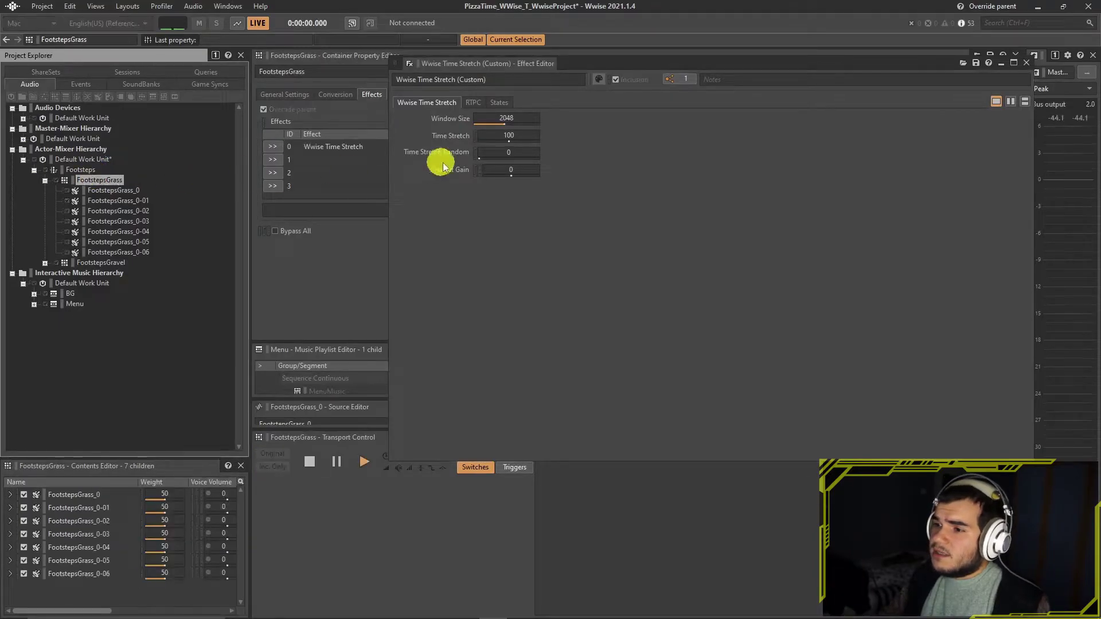
click(508, 141)
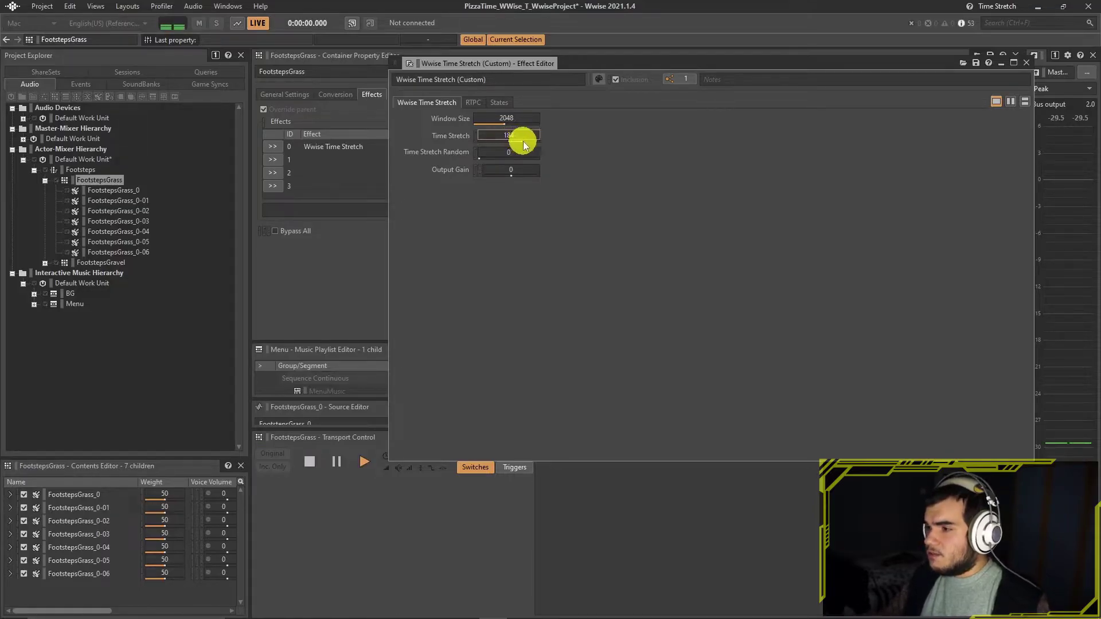
click(494, 138)
key(space)
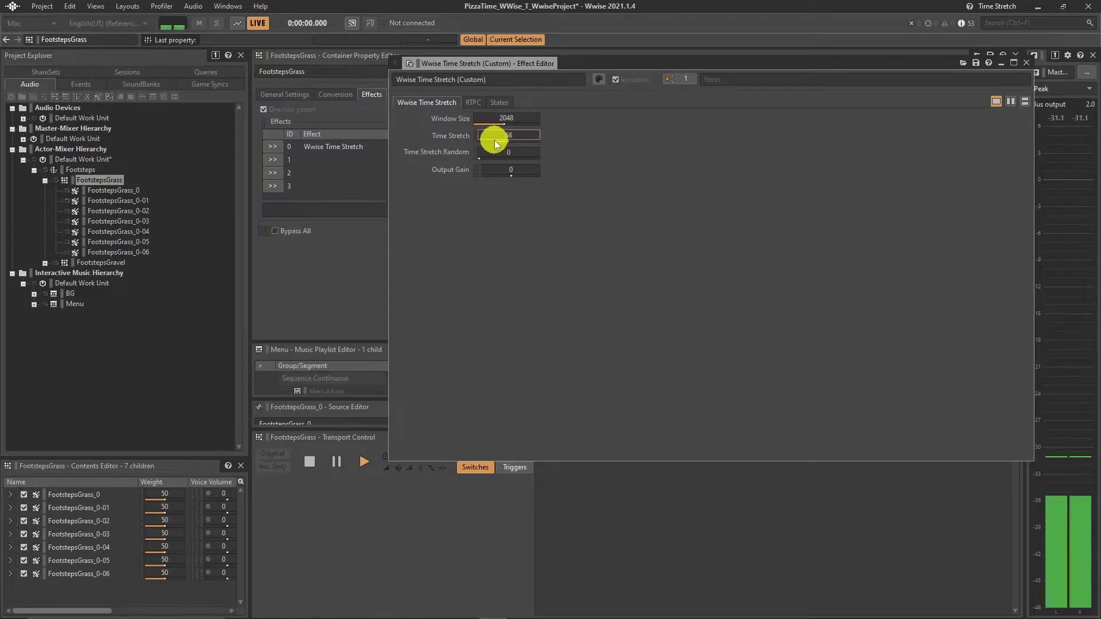
click(495, 137)
key(space)
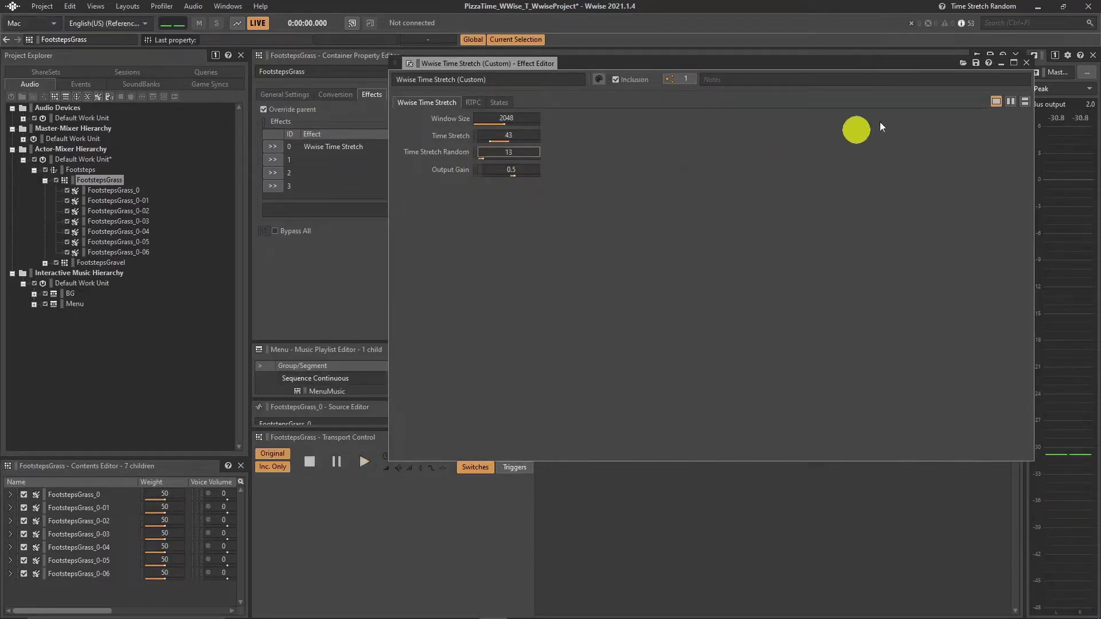
click(1024, 66)
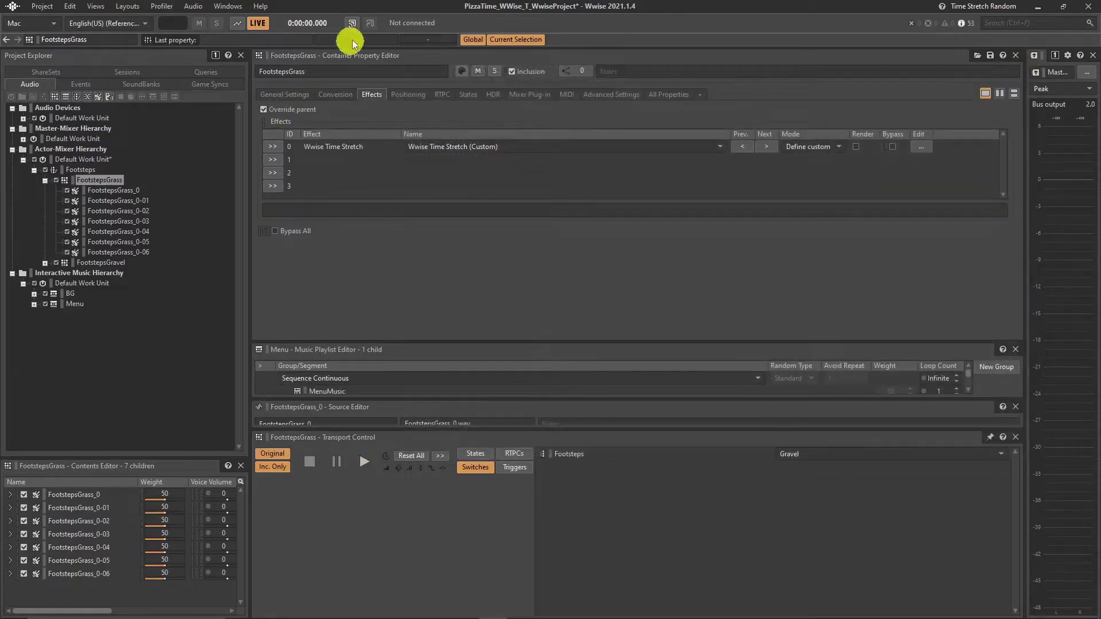
Save the Wwise project and generate all SoundBanks
key(ctrl+s)
click(136, 82)
click(131, 6)
click(147, 47)
click(586, 72)
click(793, 466)
Return to Unity and play-test the level, running Michelle through the park to check the time-stretched grass footsteps, and stop play mode
click(1037, 6)
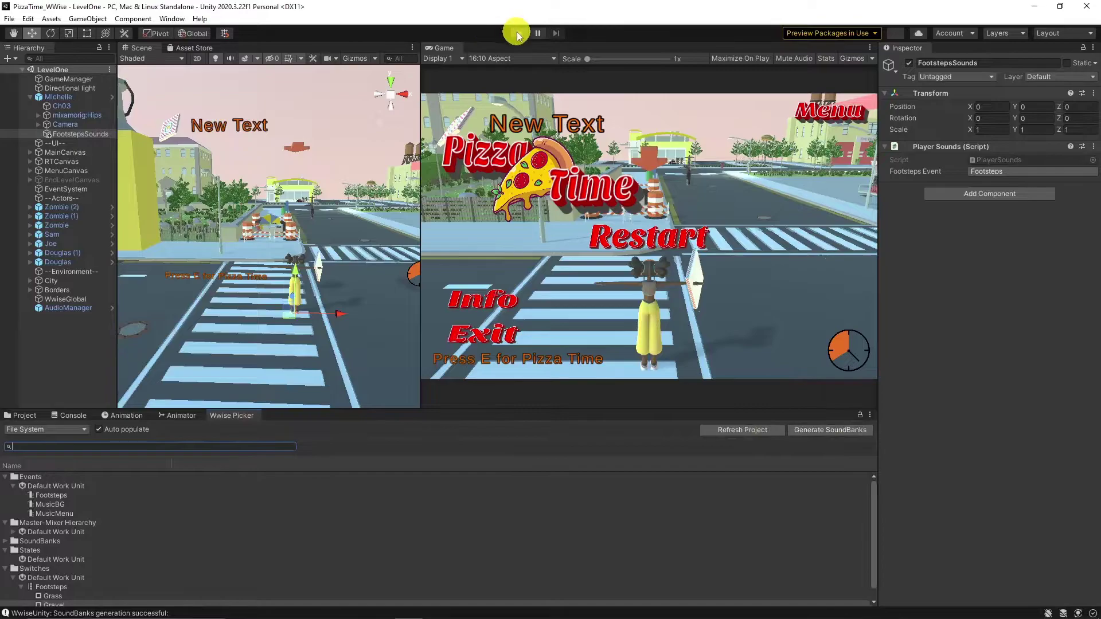
click(517, 33)
click(717, 201)
key(w)
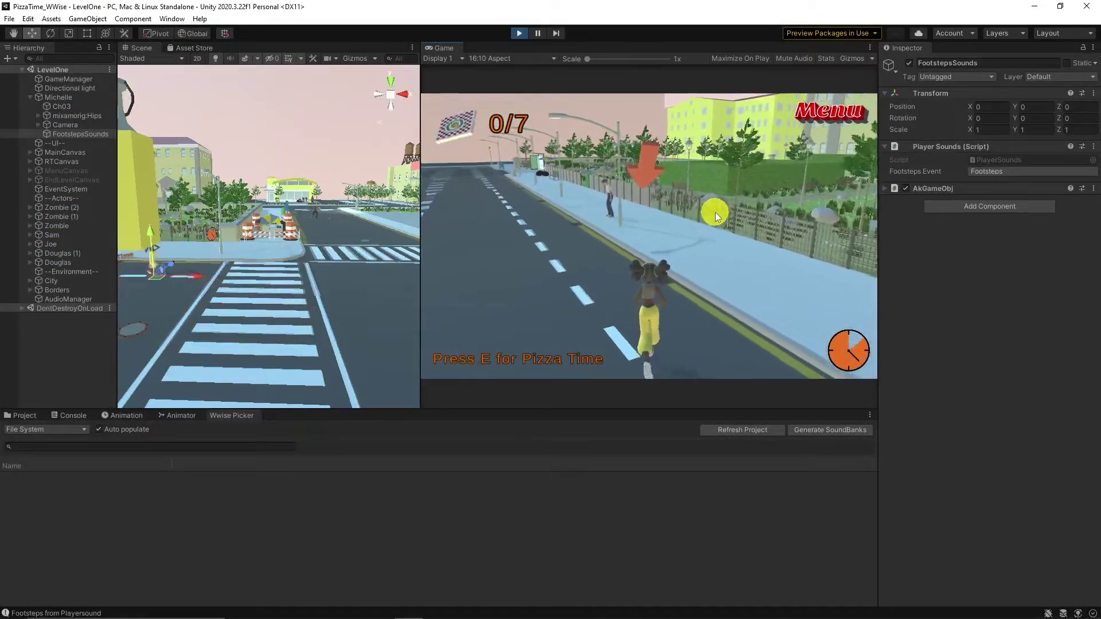
key(d)
key(w)
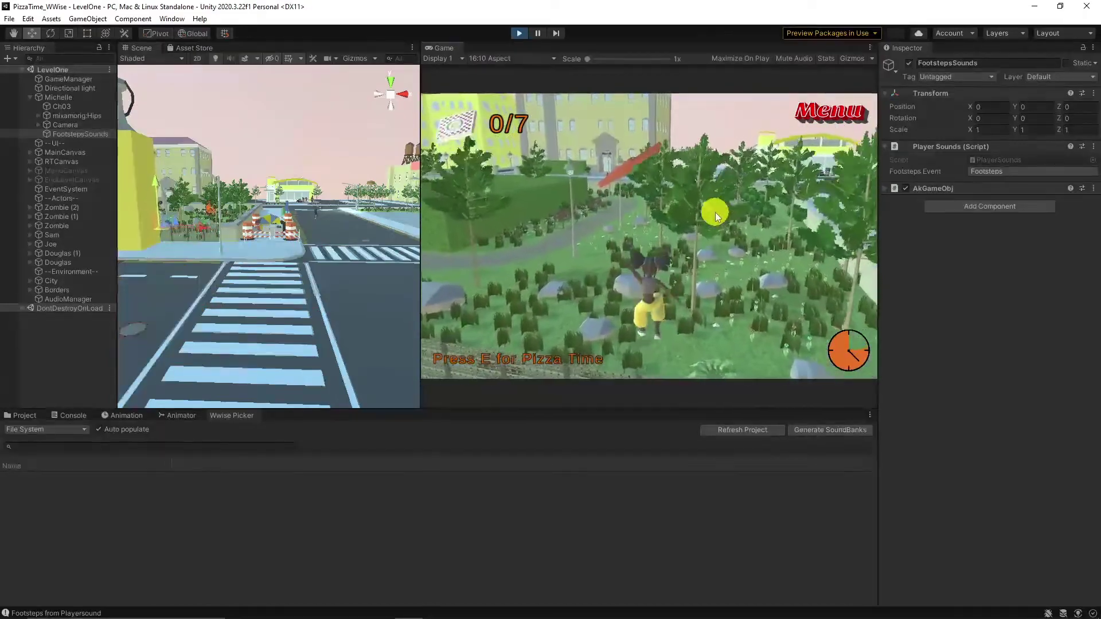
key(a)
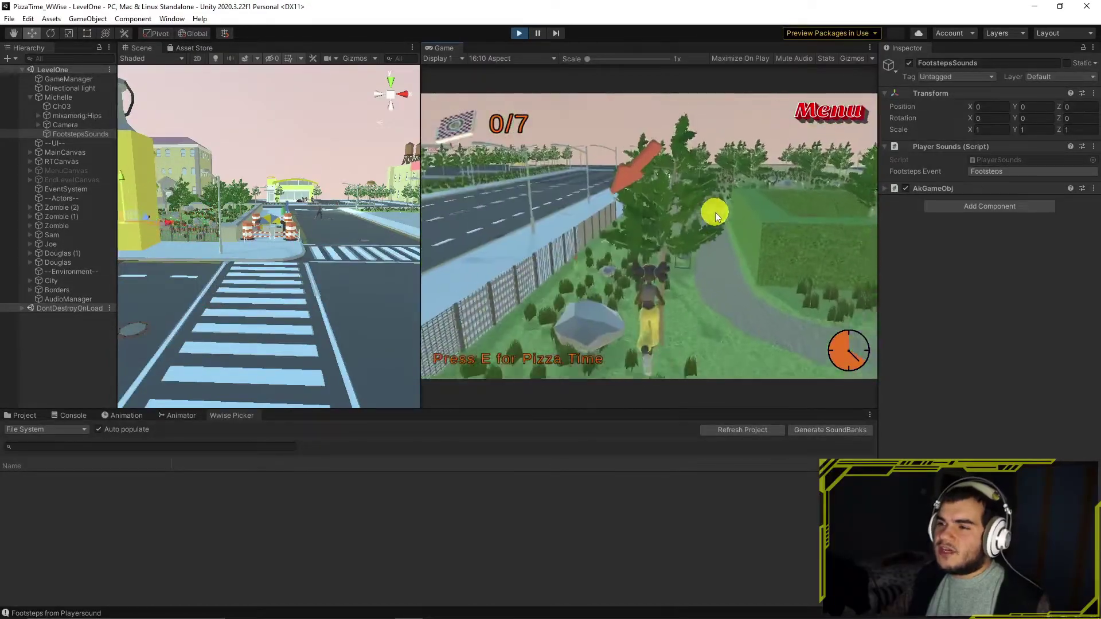
key(a)
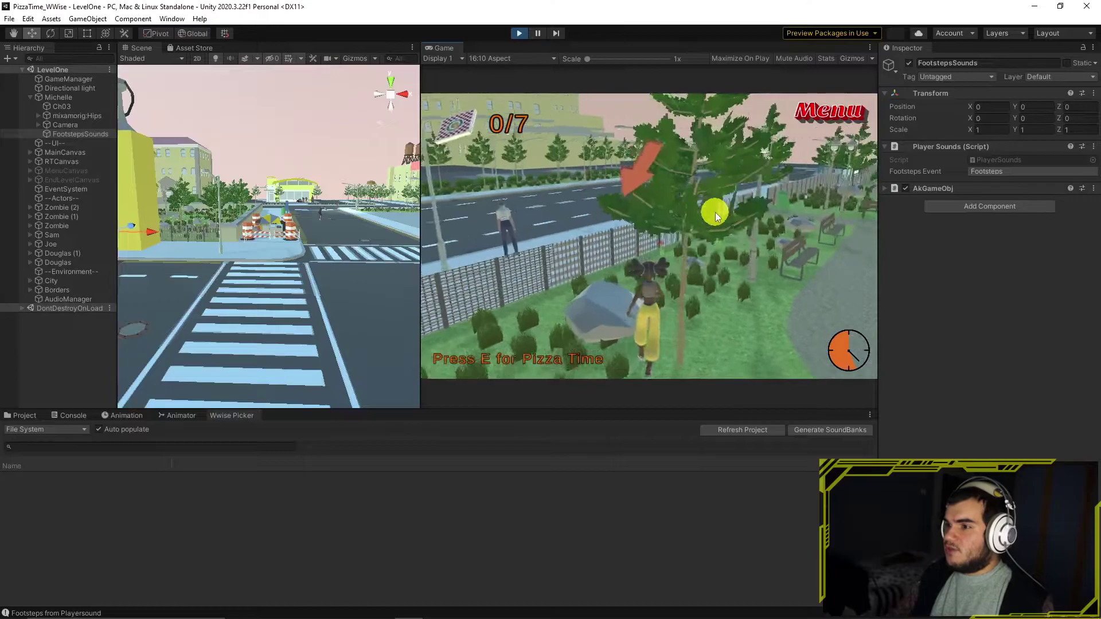
key(d)
key(w)
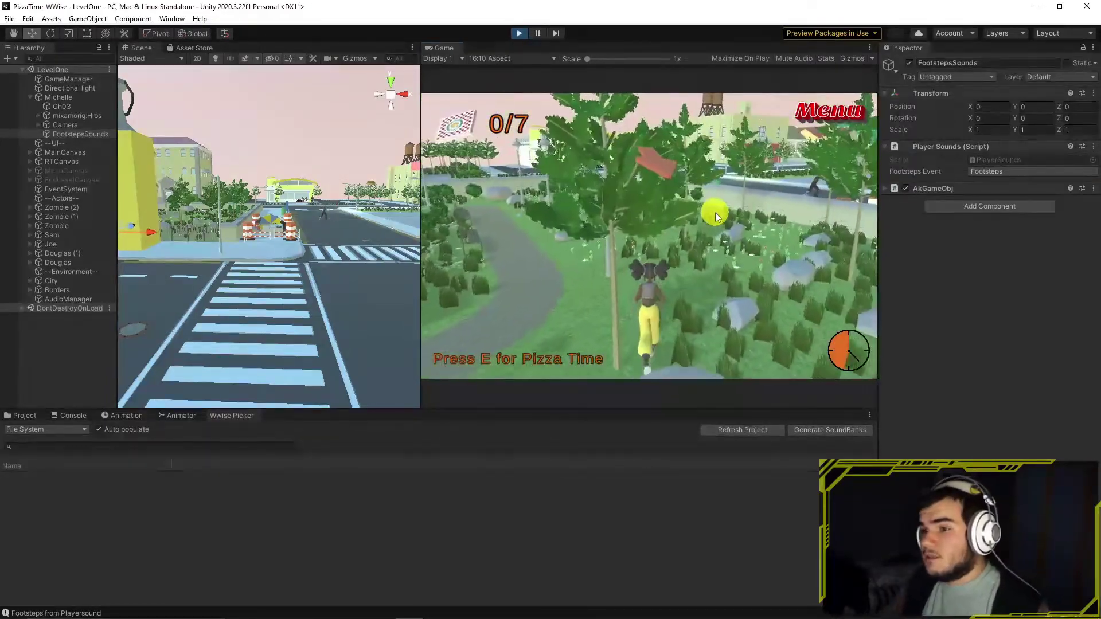
key(w)
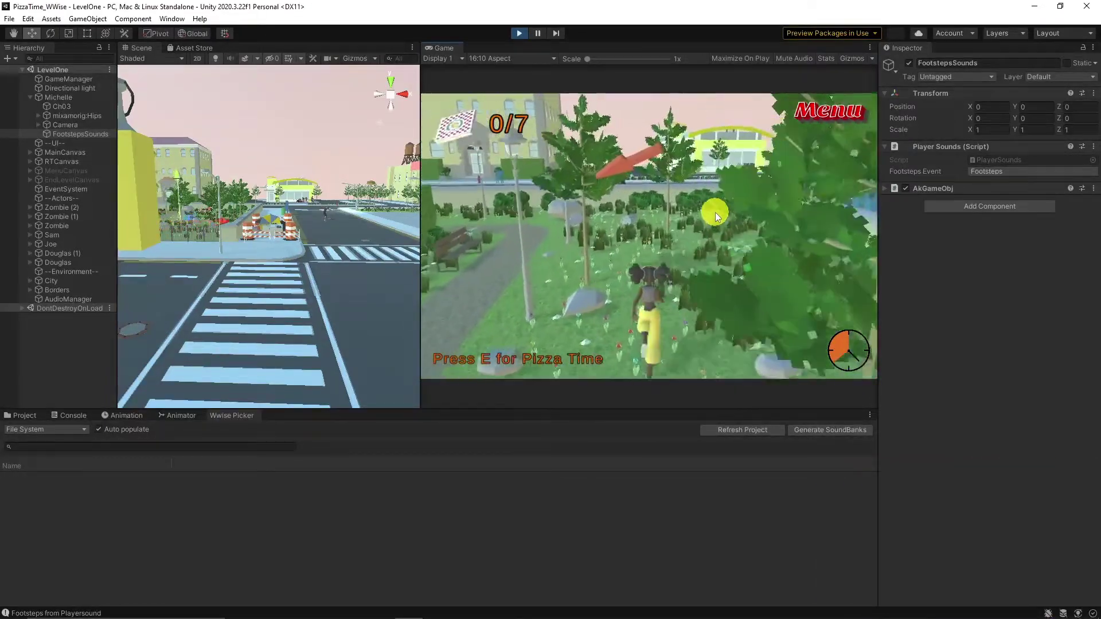
key(a)
key(w)
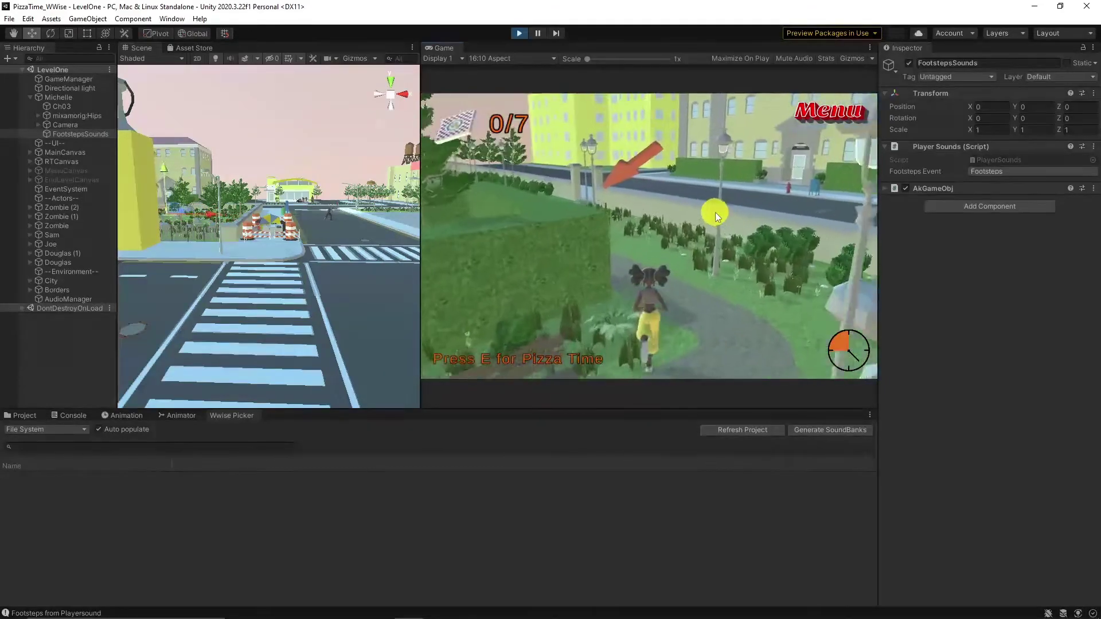
key(w)
key(a)
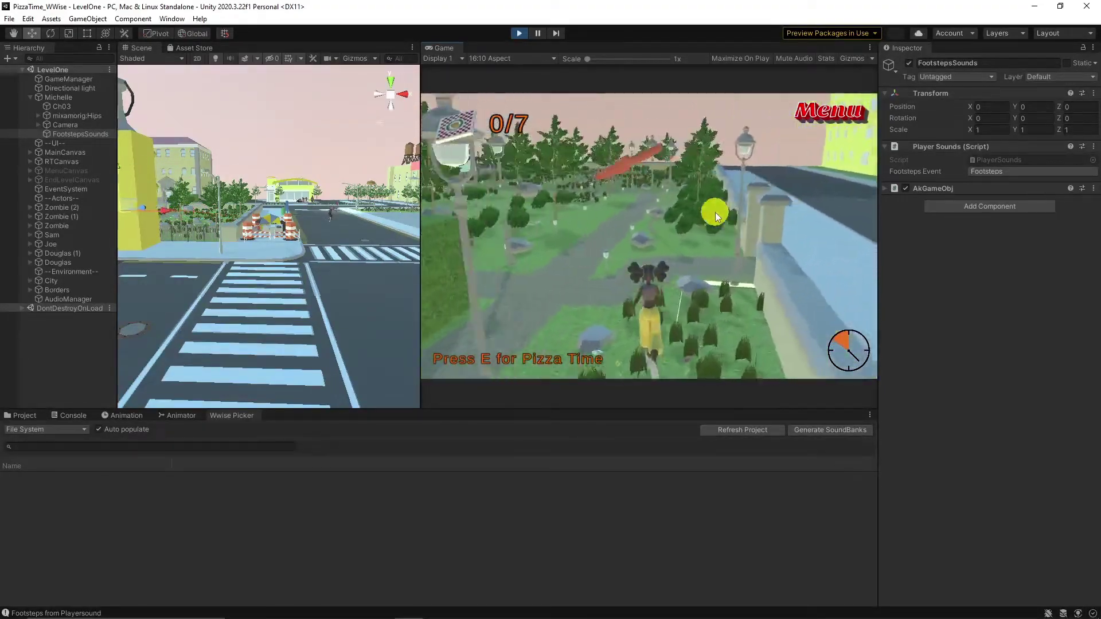
key(w)
key(a)
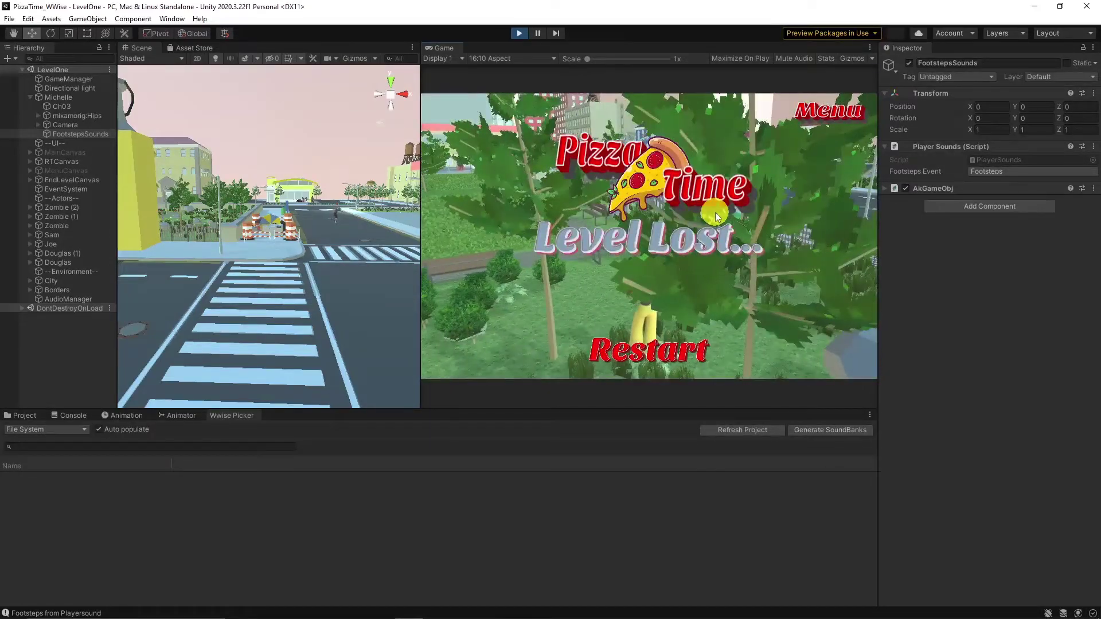
click(516, 33)
click(515, 33)
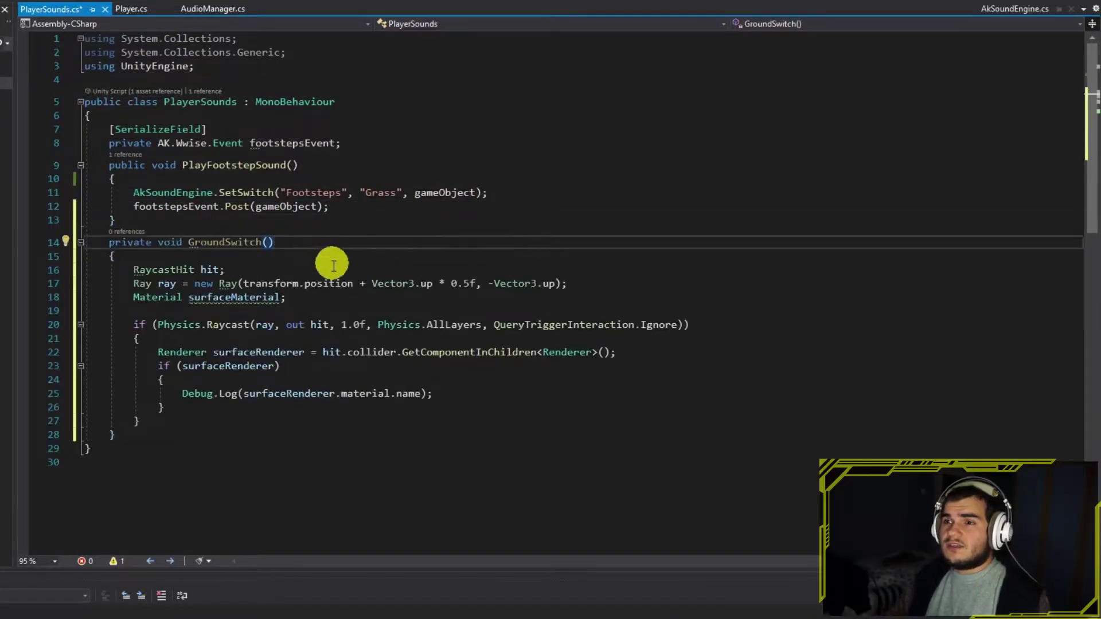
click(277, 271)
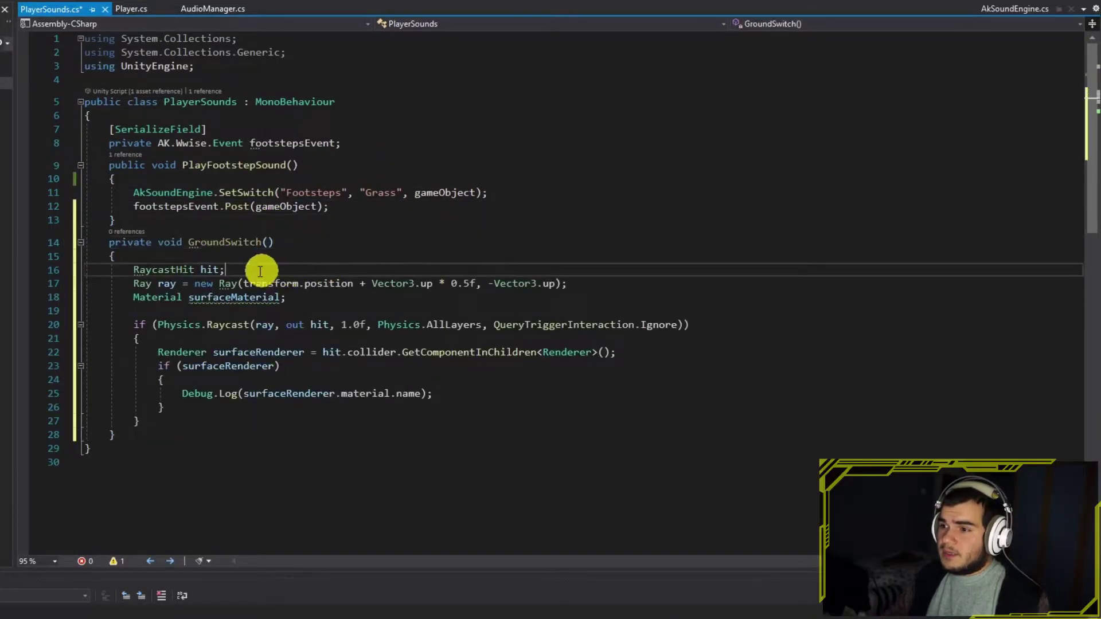
click(594, 282)
click(306, 297)
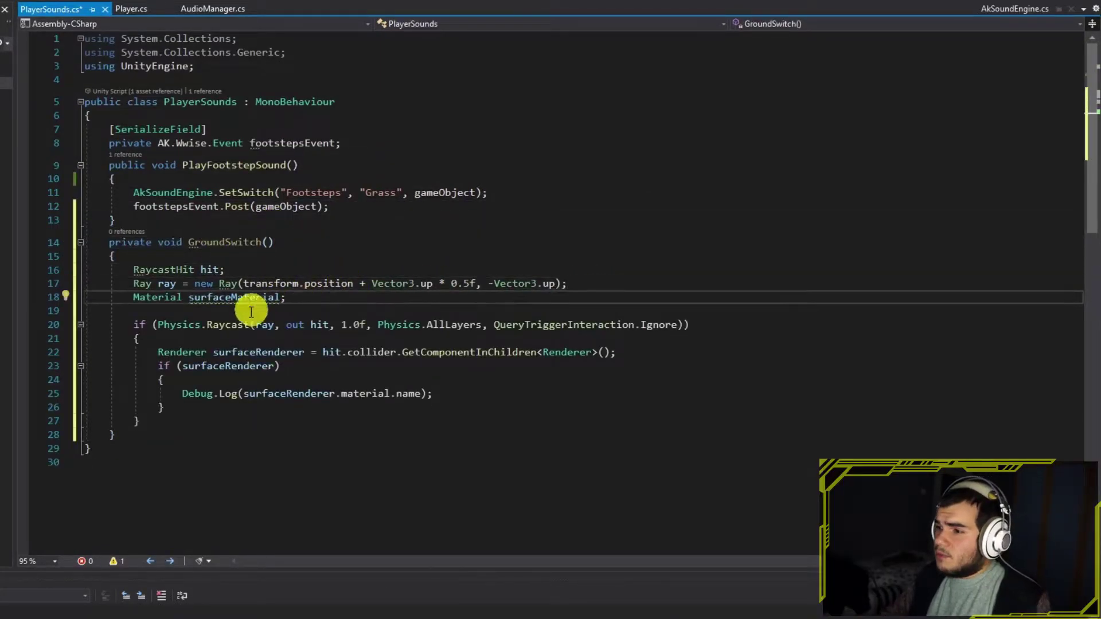
drag(174, 399, 367, 402)
click(468, 395)
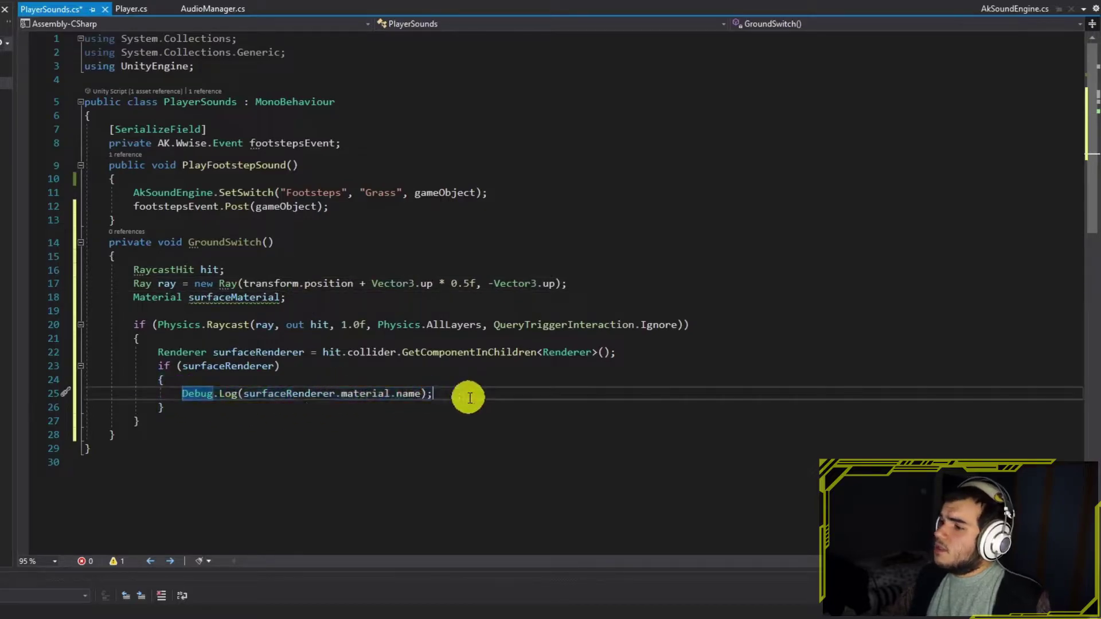
Save PlayerSounds.cs and add a GroundSwitch(); call at the start of PlayFootstepSound
key(ctrl+s)
double_click(224, 242)
key(ctrl+c)
click(289, 180)
key(Return)
key(ctrl+v)
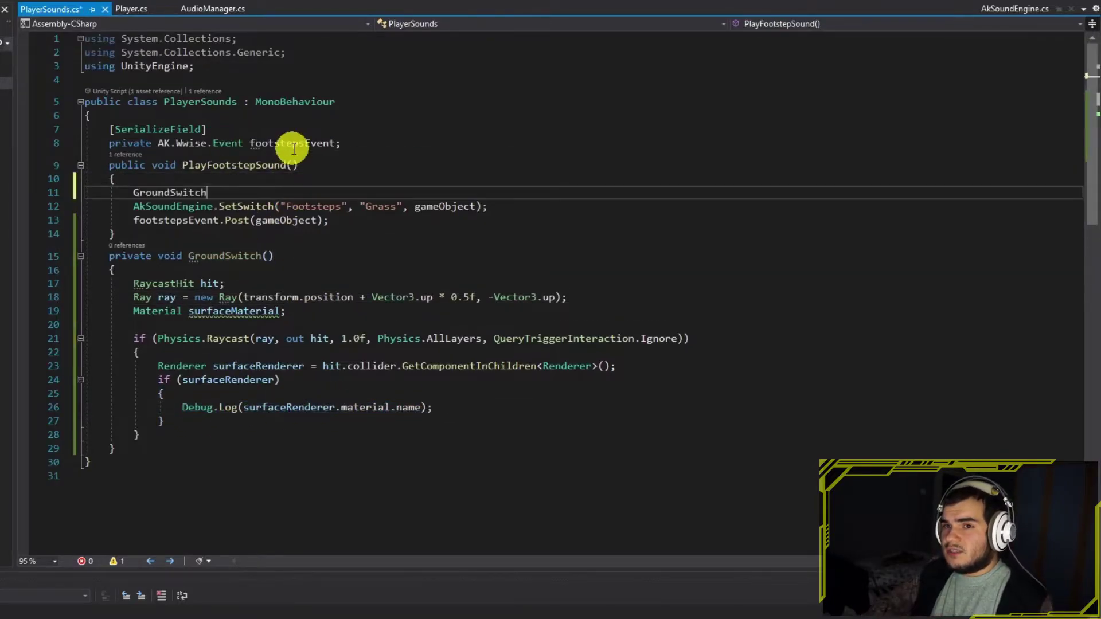
Replace the Debug.Log line in GroundSwitch with an if block testing surfaceRenderer.material.name.Contains("grass")
drag(437, 407, 183, 411)
text(if)
key(Tab)
key(Tab)
text(surfaceRenderer.material.name)
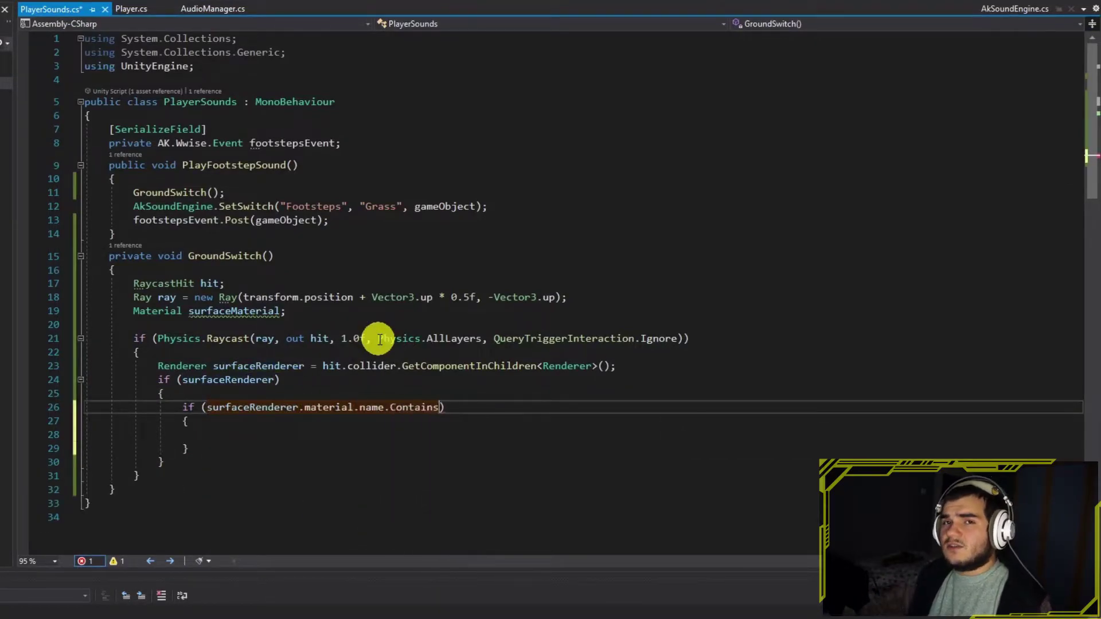
Fill the grass if block with AkSoundEngine.SetSwitch("Footsteps", "Grass", gameObject);
key(Down)
key(Down)
text(AkSoundEngine.SetSwitch("Footsteps", )
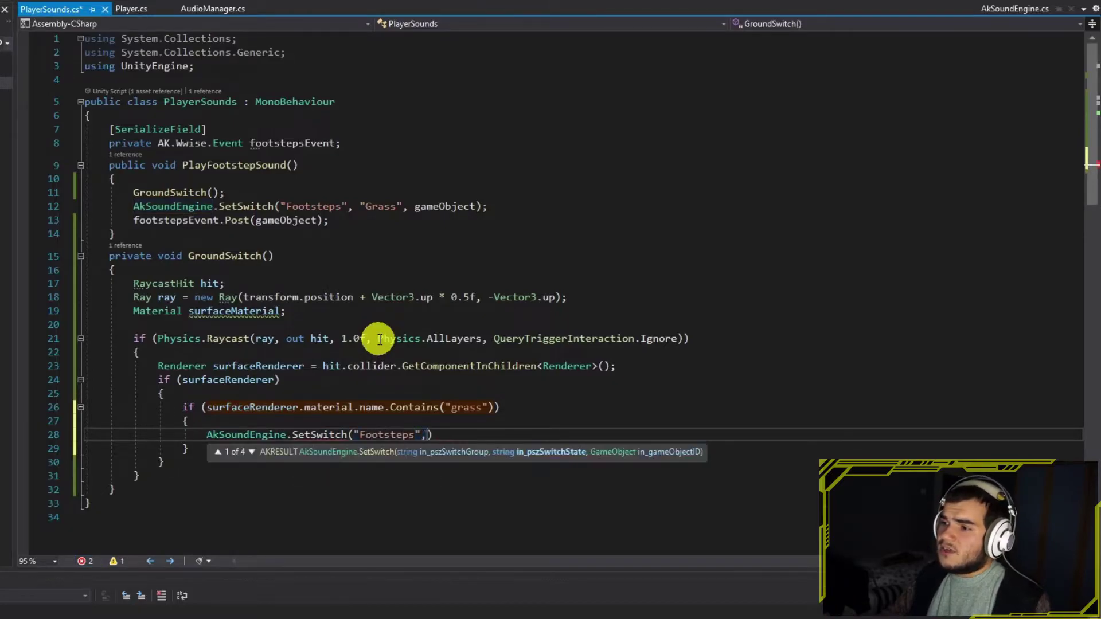
text("Grass", gameObject);)
key(Down)
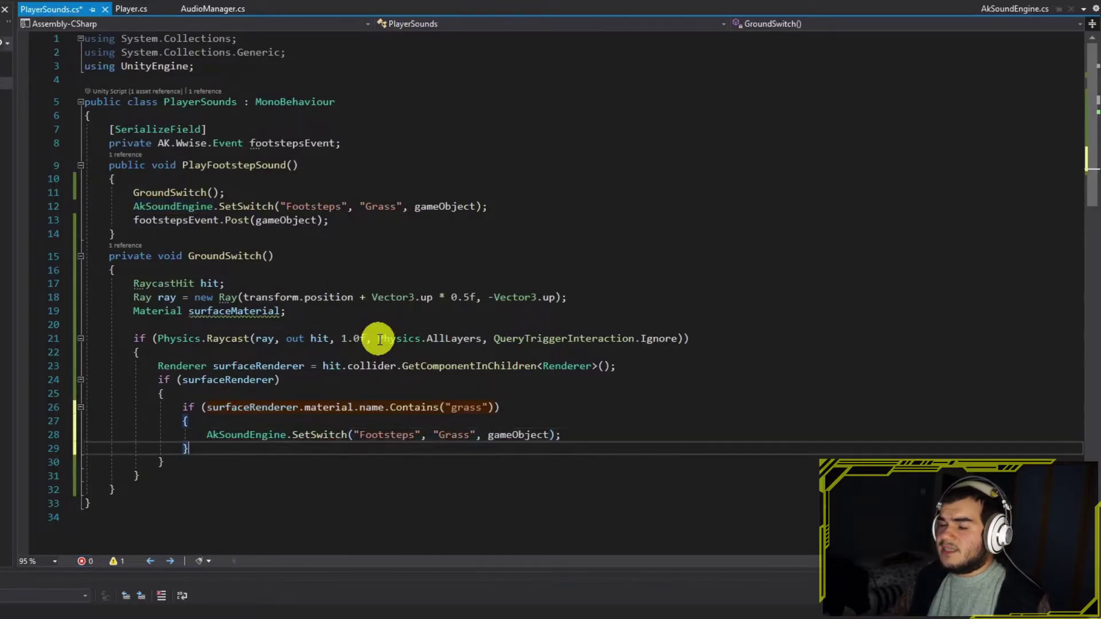
Add an else branch that calls AkSoundEngine.SetSwitch("Footsteps", "Gravel", gameObject);
key(Return)
drag(561, 435, 190, 436)
key(ctrl+c)
click(360, 476)
key(ctrl+v)
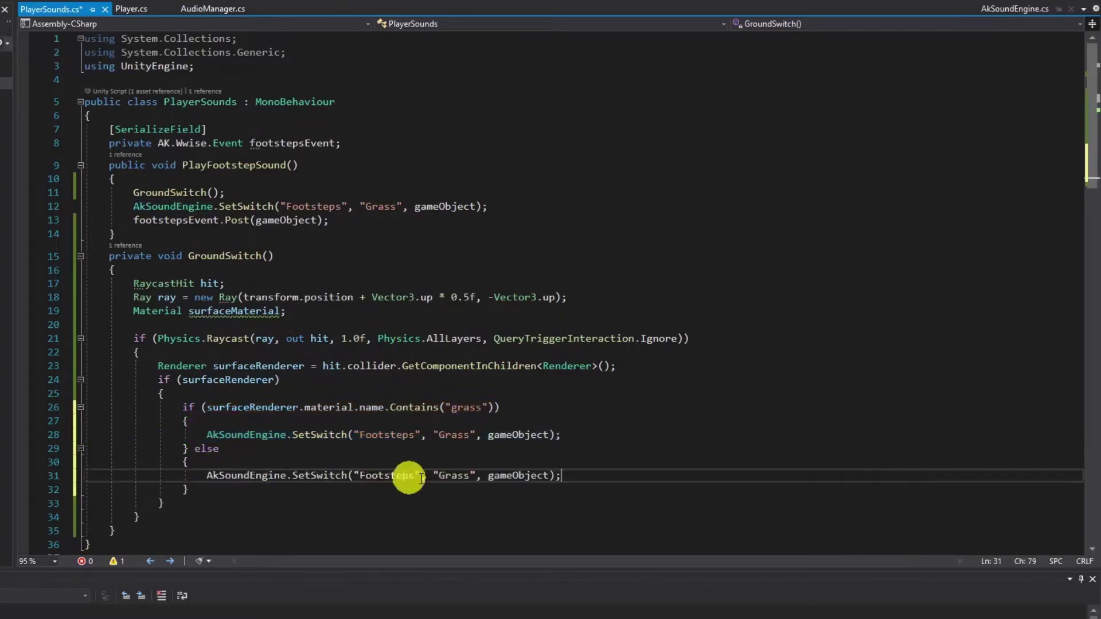
double_click(456, 475)
text(Gravel)
Delete the hard-coded Grass SetSwitch line from PlayFootstepSound
drag(224, 192, 501, 202)
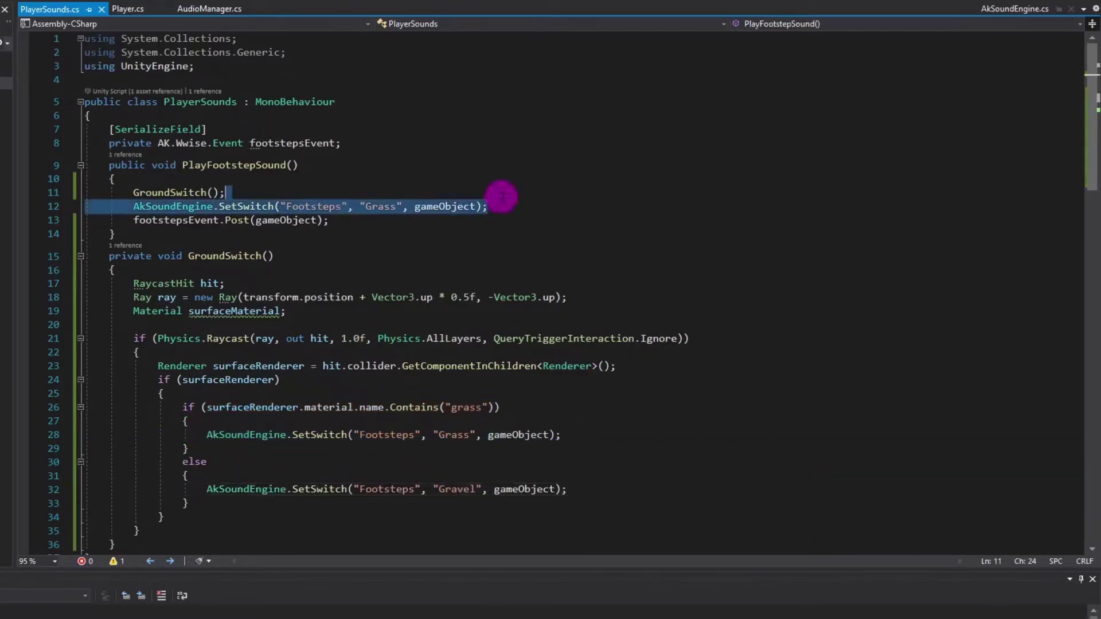
key(Delete)
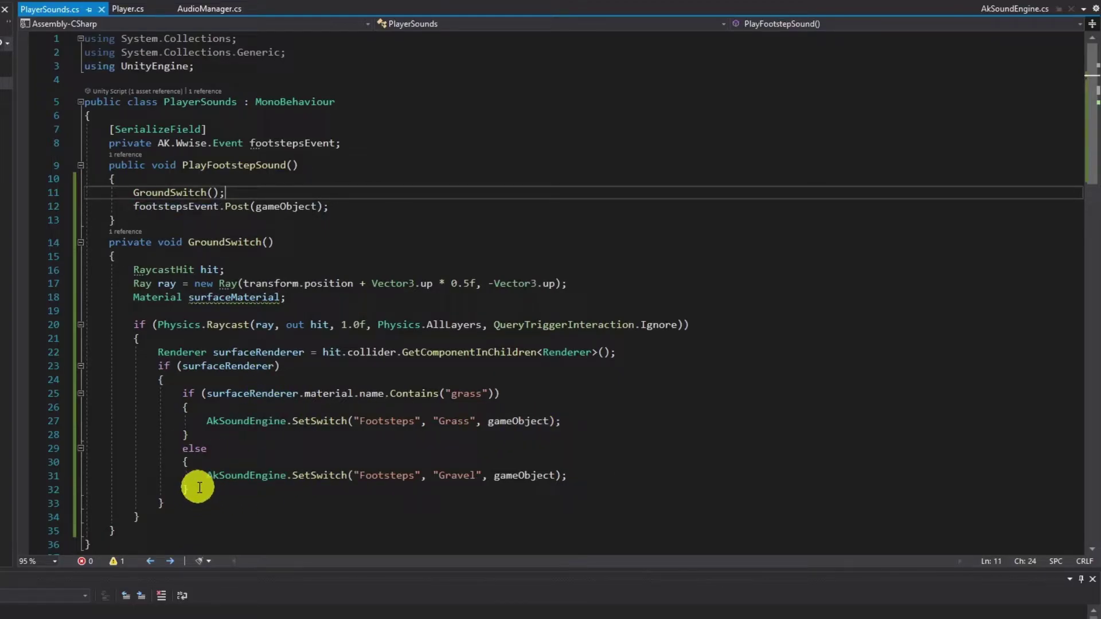
click(199, 489)
Insert Debug.Log(surfaceRenderer.material.name); directly above the grass check in GroundSwitch
click(433, 380)
key(Return)
text(Debug.Log(surfaceRenderer.material.name))
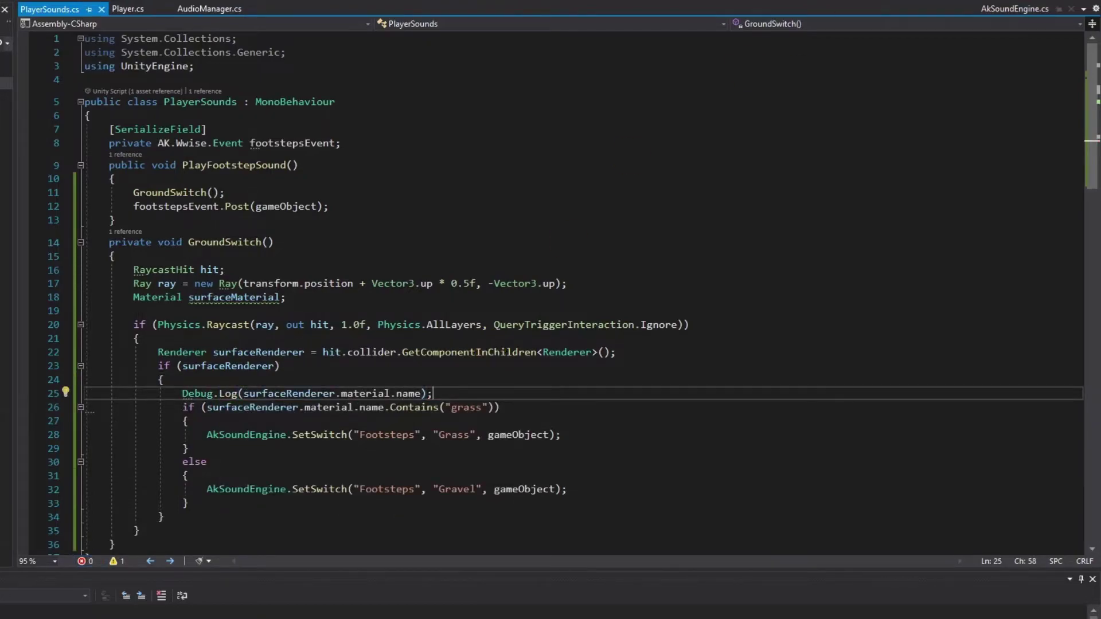
text(;)
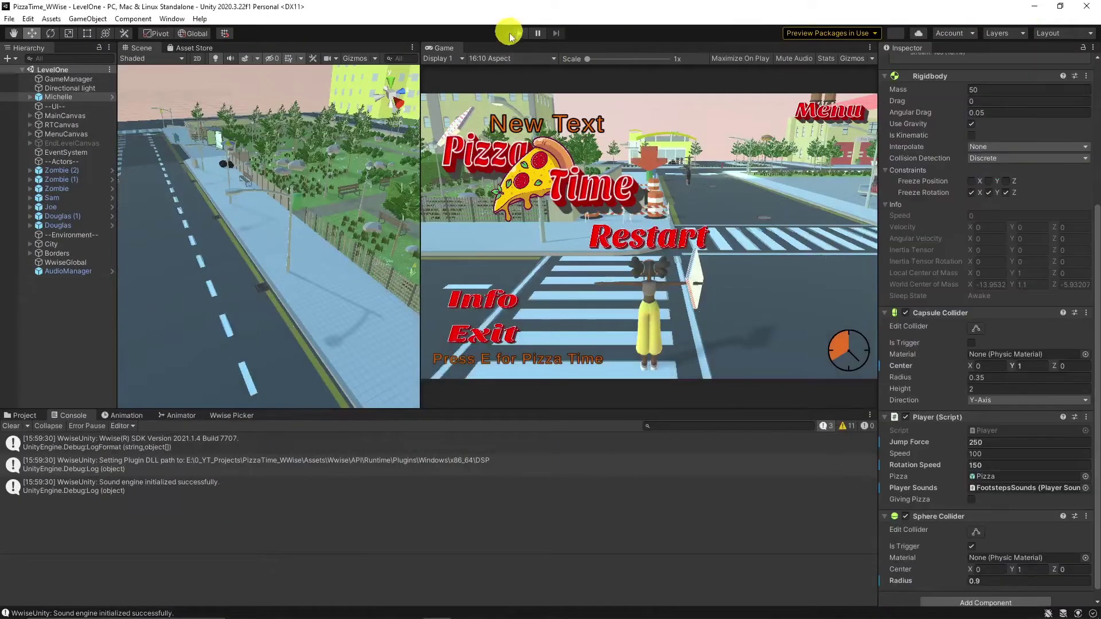
Play-test the level in Unity, running Michelle over street, sidewalk, grass and dirt paths to check the footstep switching and logged materials
click(519, 32)
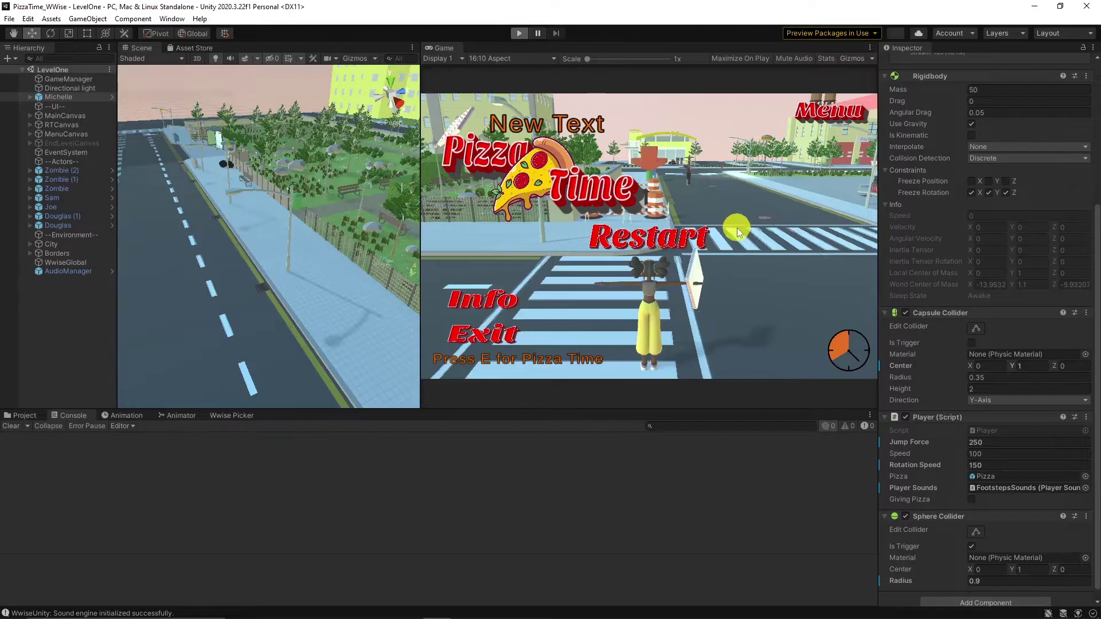
key(w)
key(a)
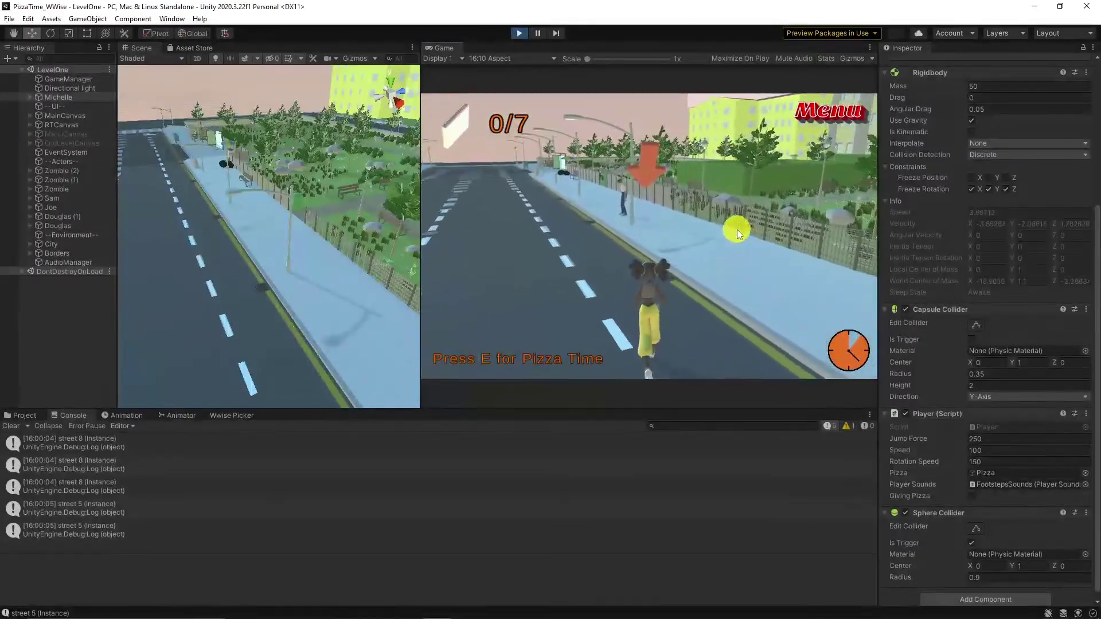
key(d)
key(space)
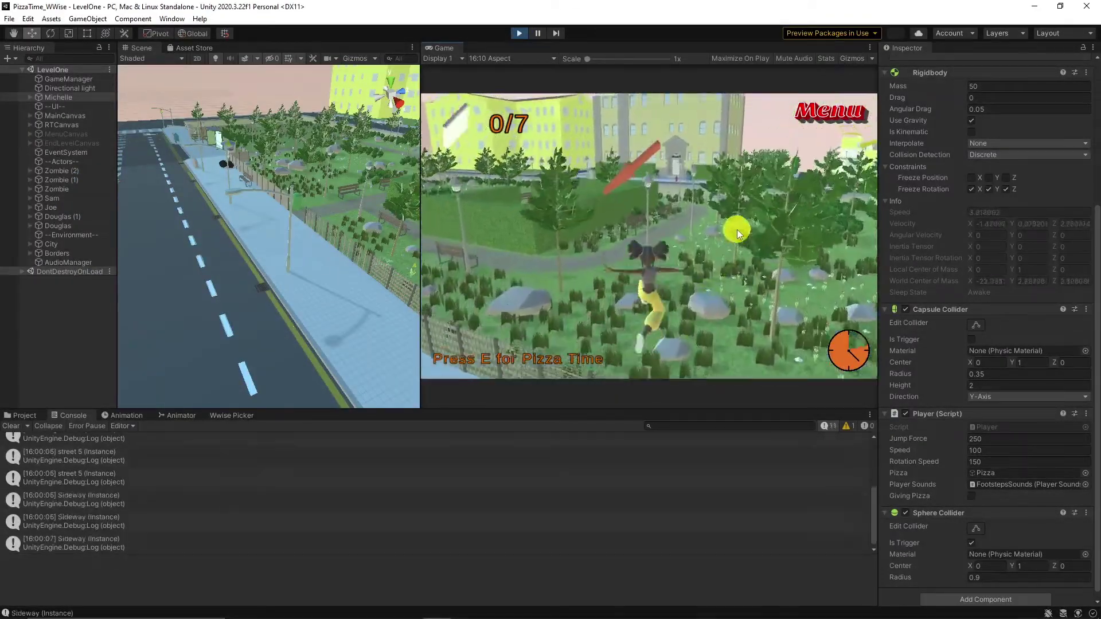
key(a)
key(d)
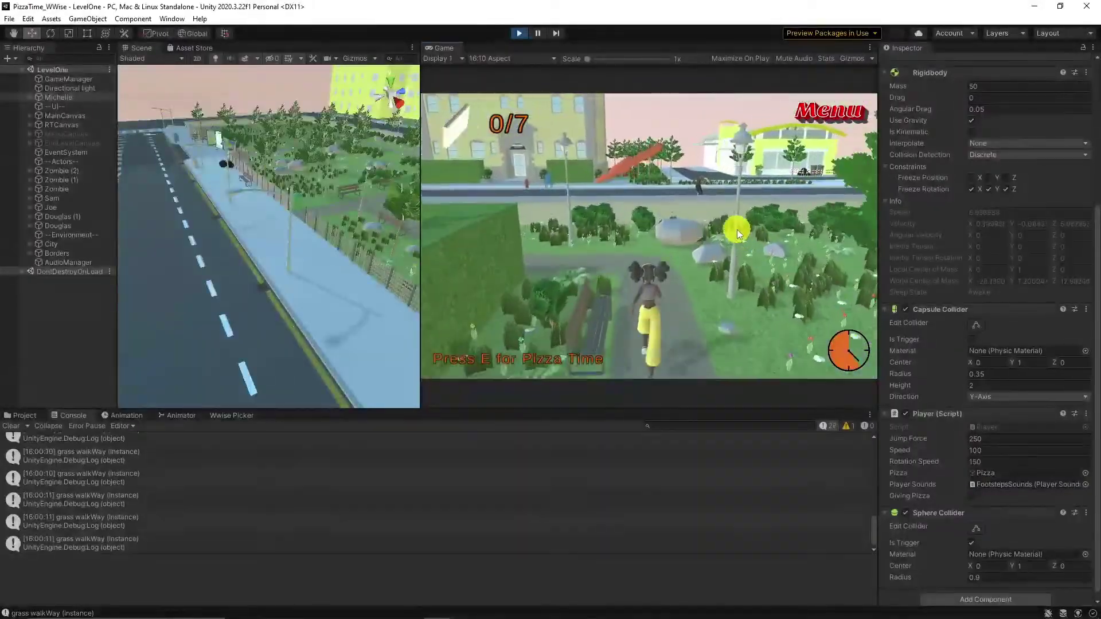
key(a)
key(space)
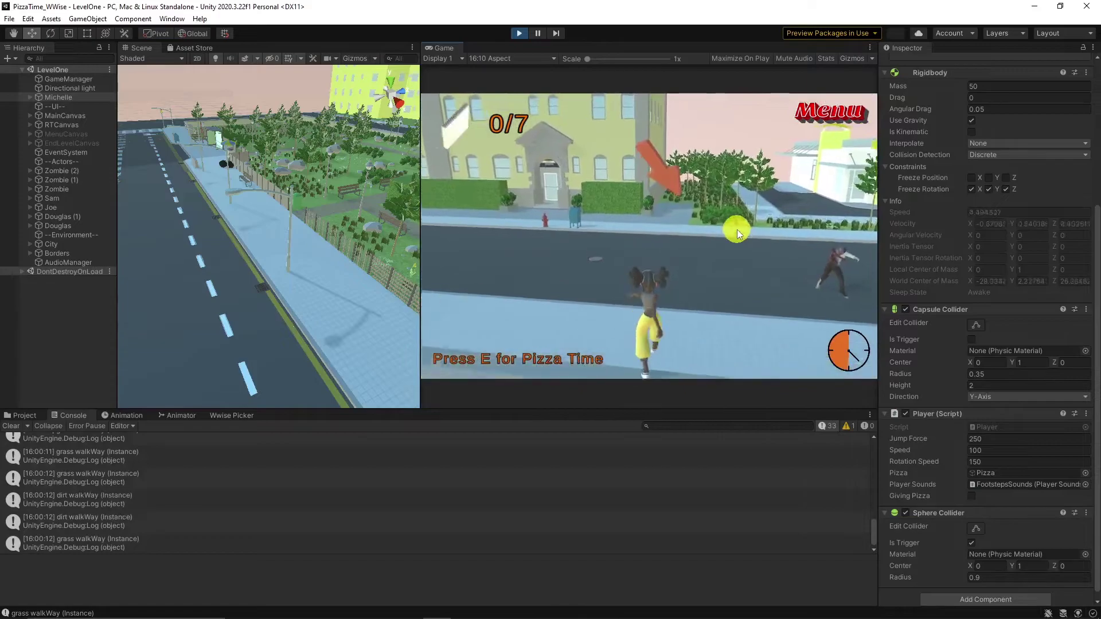
key(a)
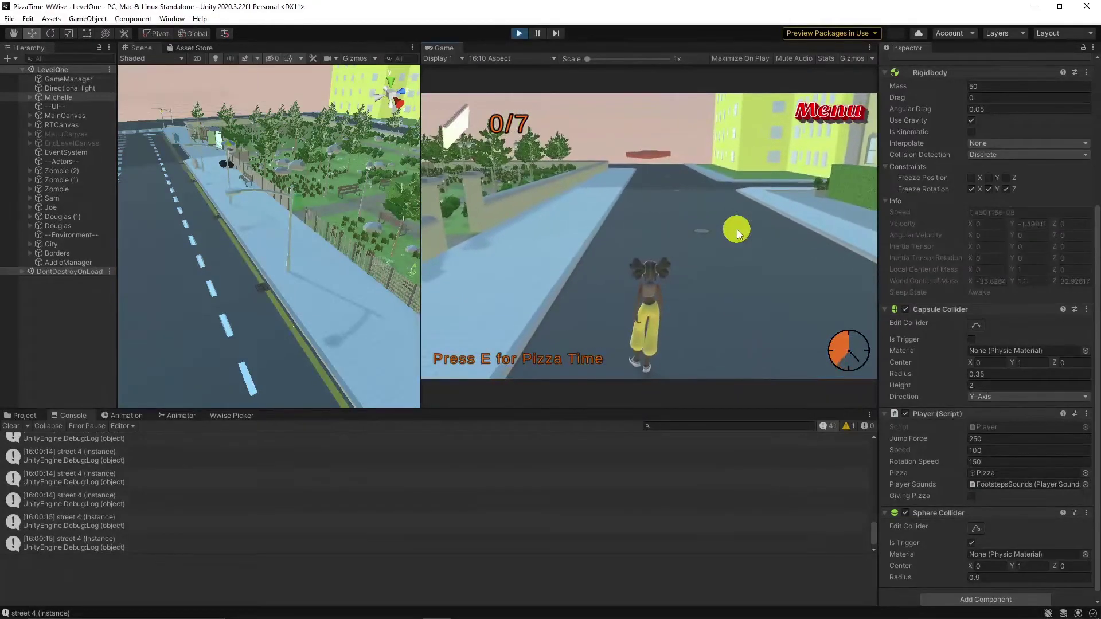
key(a)
key(a)
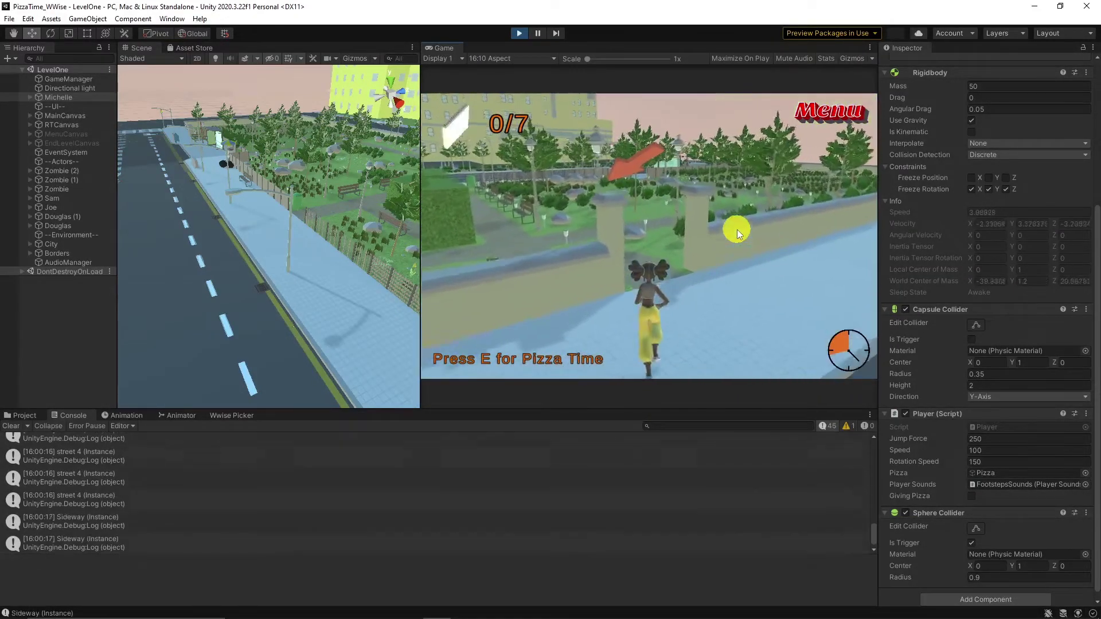
key(a)
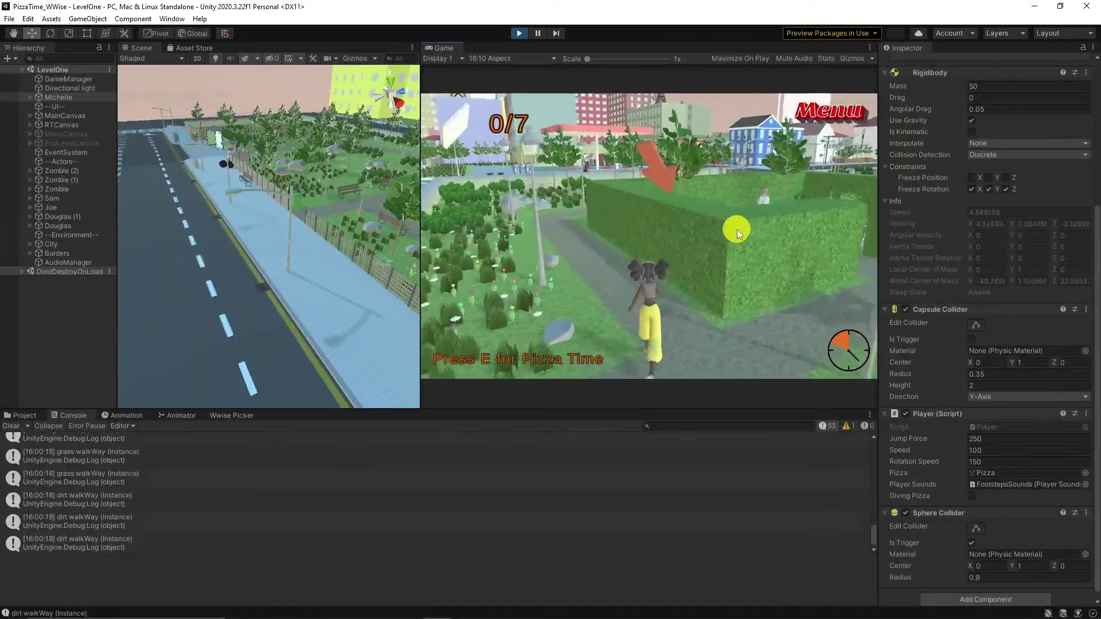
key(a)
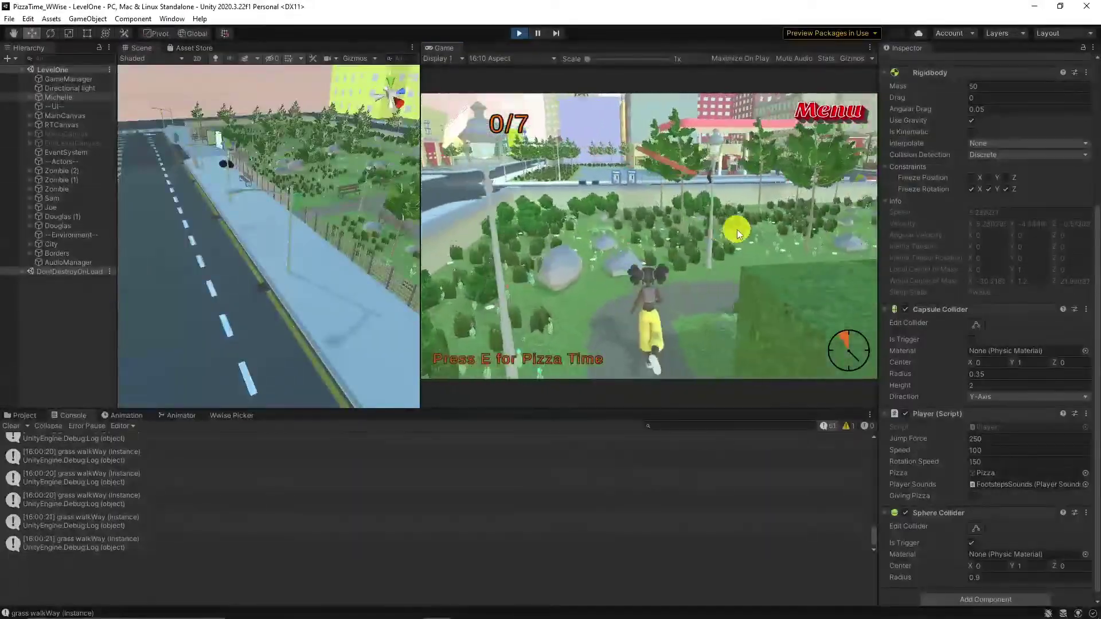
key(d)
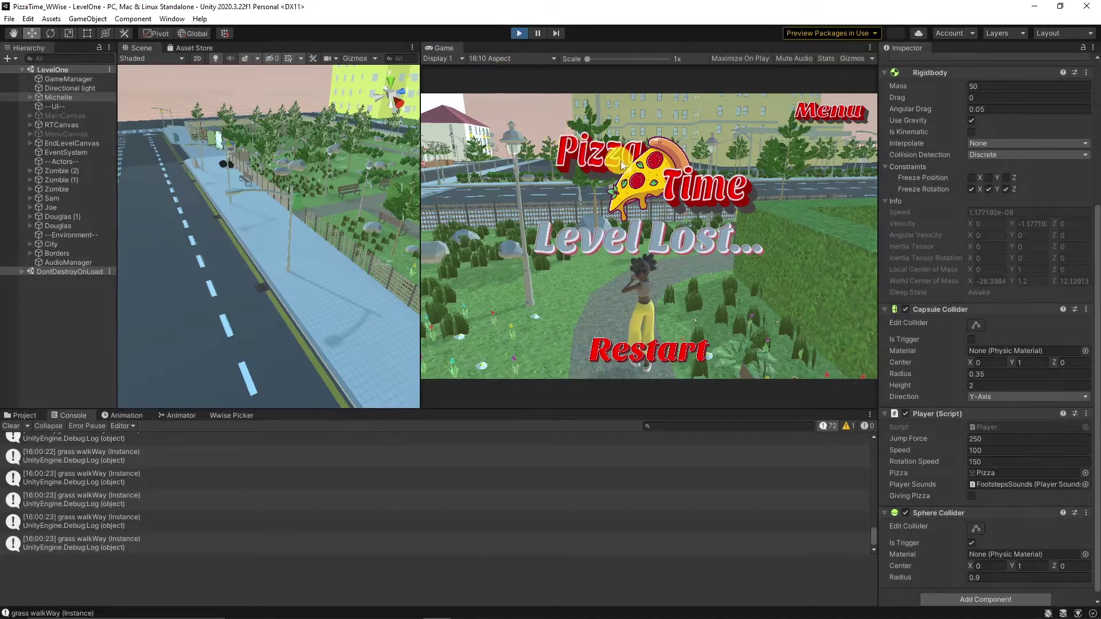
Switch to Visual Studio and declare a serialized private AK.Wwise.Switch field named footstepsGravel below footstepsEvent
key(alt+Tab)
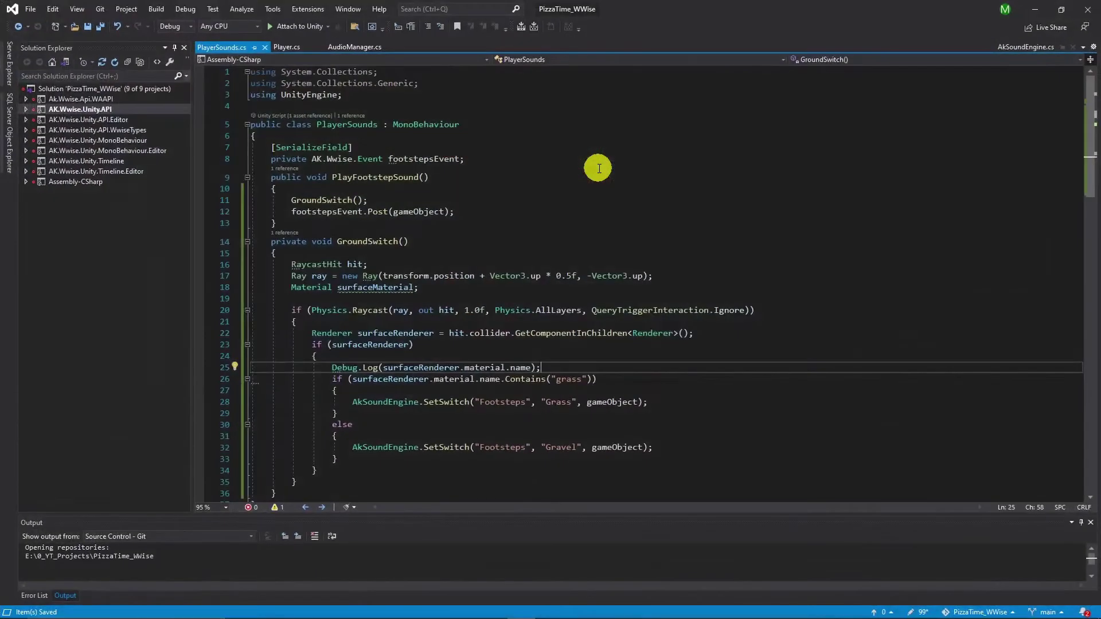
click(665, 370)
click(661, 413)
click(661, 368)
click(662, 414)
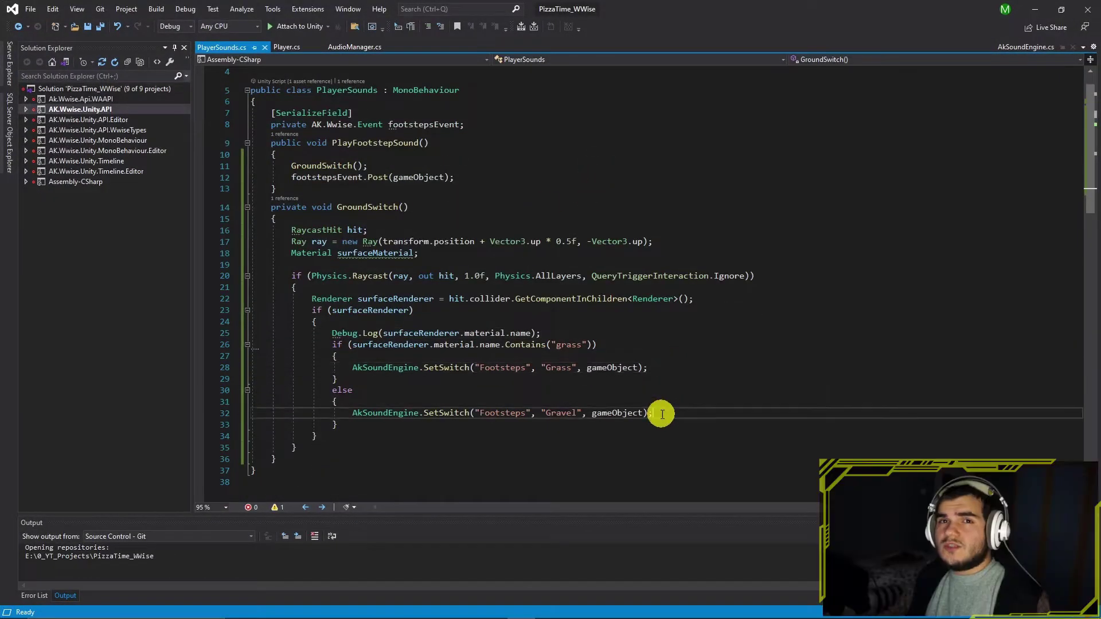
click(516, 125)
key(Return)
key(Return)
text([SerializeField])
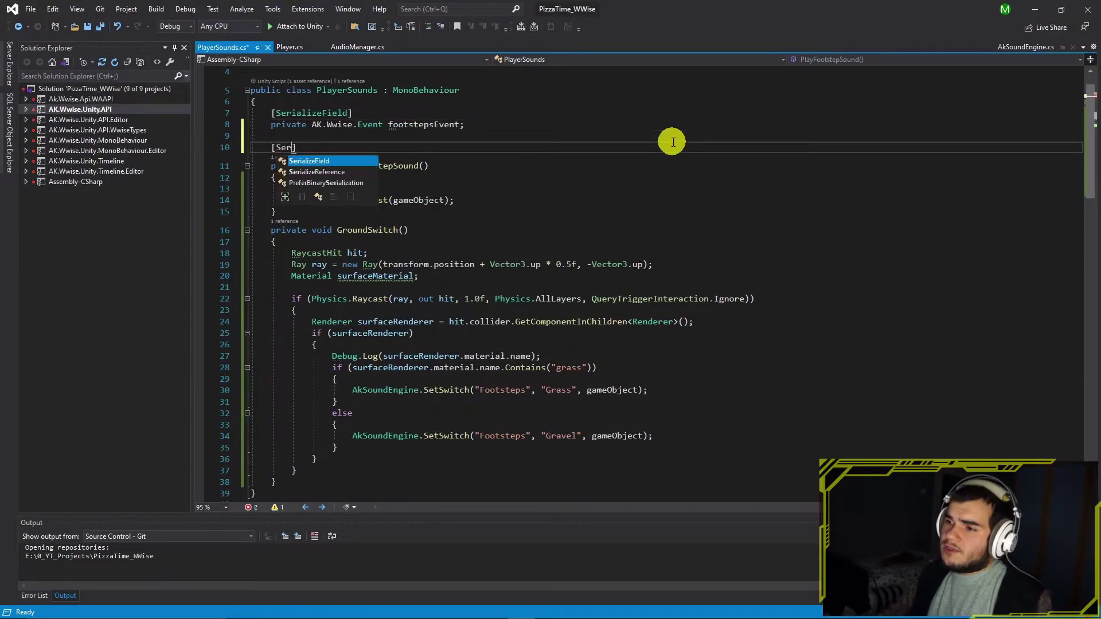
key(Return)
text(private AK.Wwise)
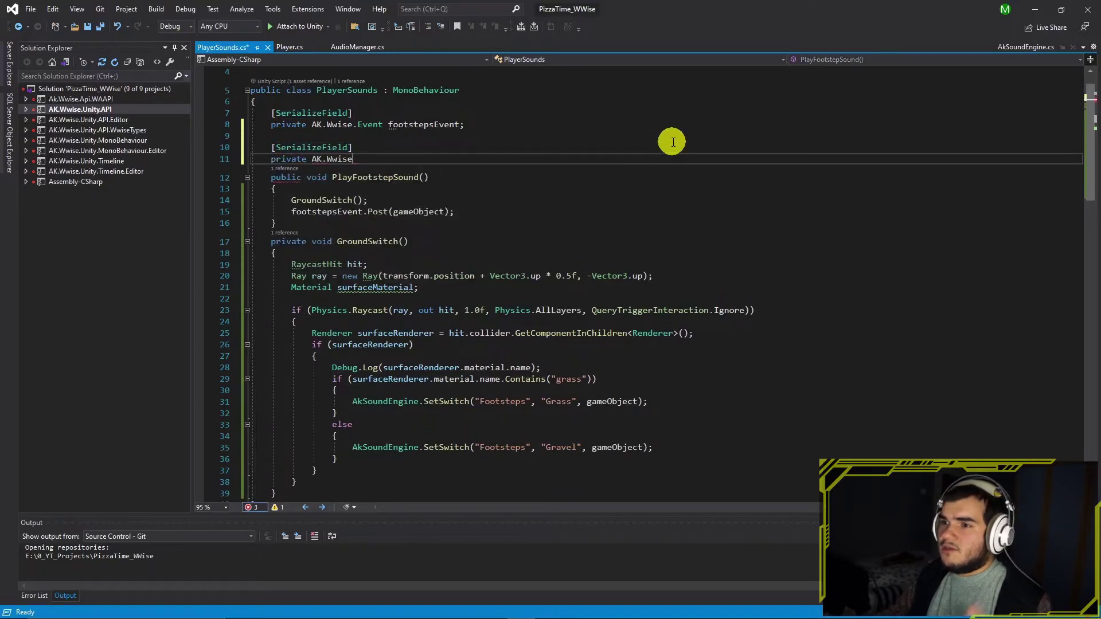
text(.Switch footstepsGravel;)
Duplicate the serialized footstepsGravel field, rename the copy footstepsGrass and save the script
key(shift+Up)
key(ctrl+c)
key(Right)
key(Return)
key(ctrl+v)
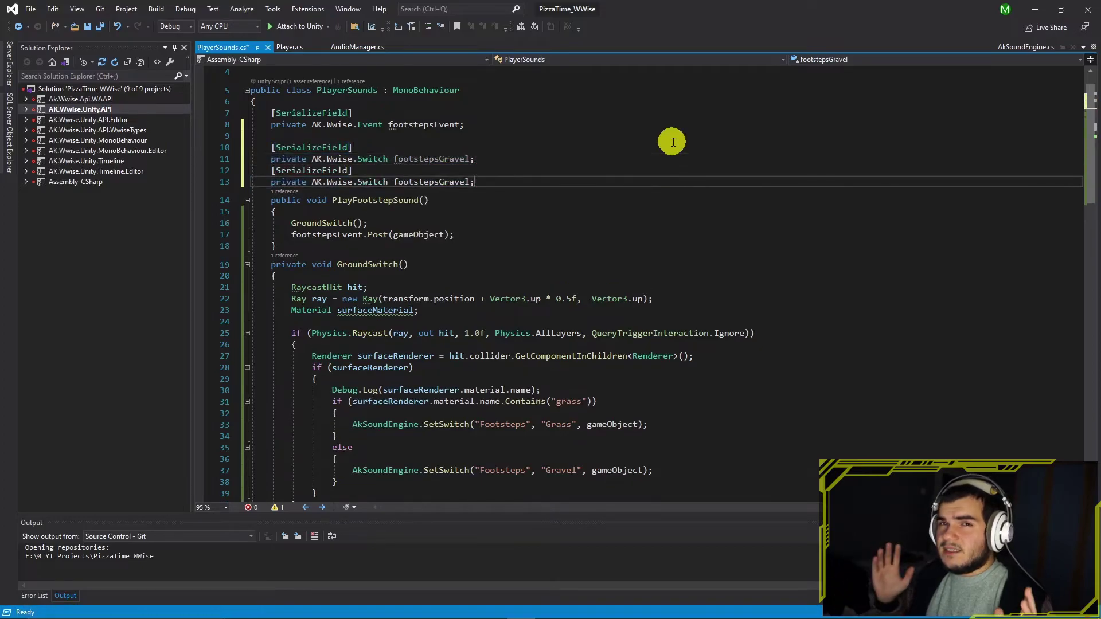
click(468, 181)
key(BackSpace)
key(BackSpace)
key(BackSpace)
text(ss)
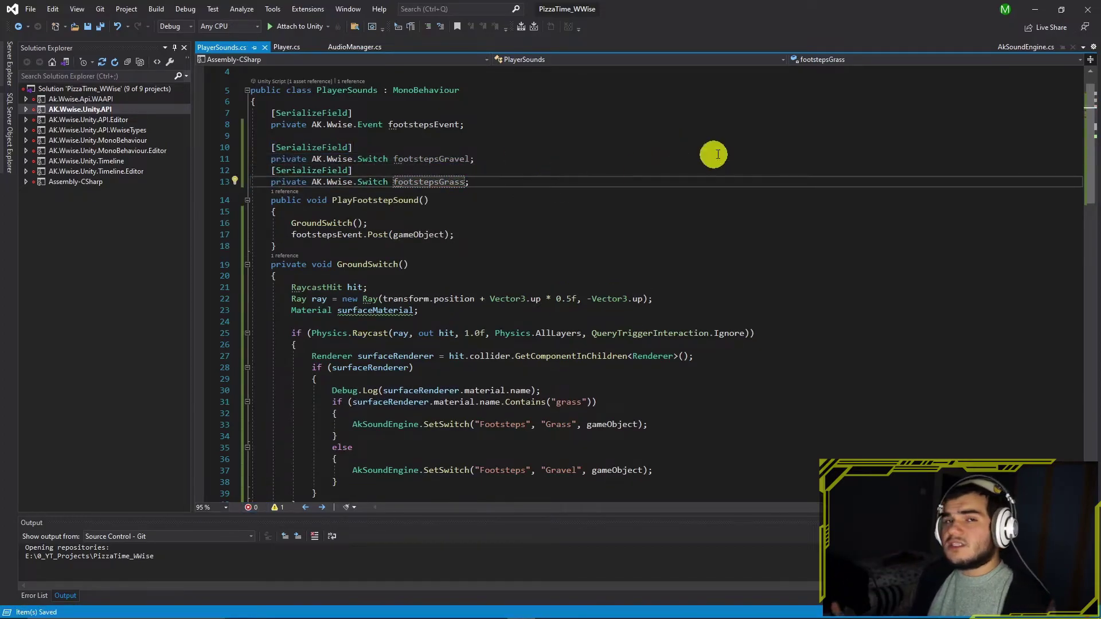
In Unity, assign the matching Wwise switches to the Footsteps Gravel and Footsteps Grass fields of Michelle's FootstepsSounds object
click(1032, 11)
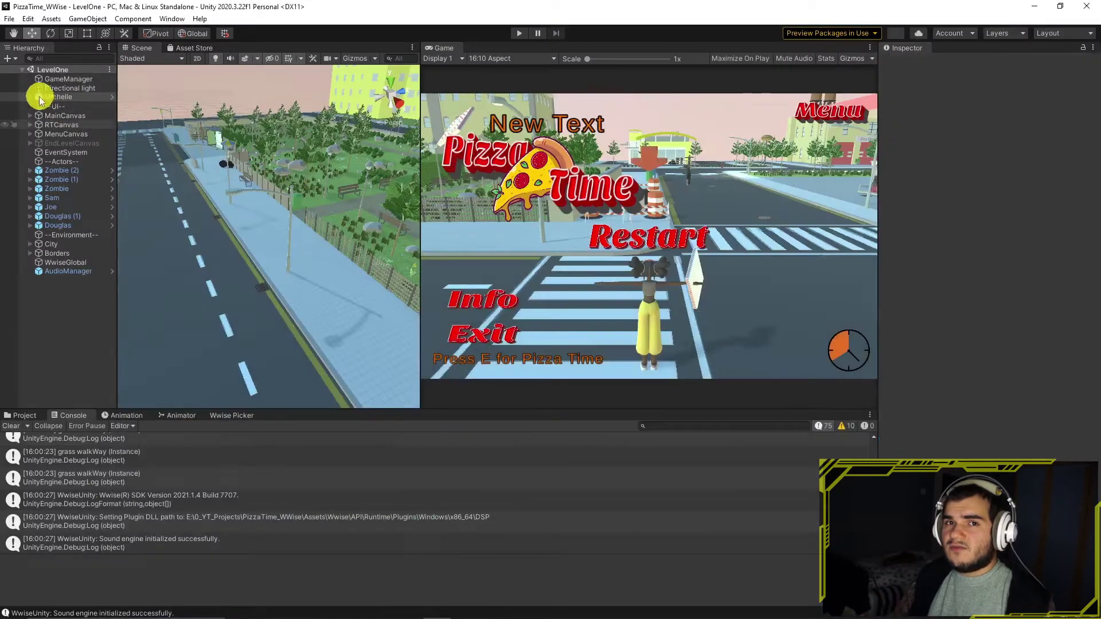
click(39, 97)
click(79, 134)
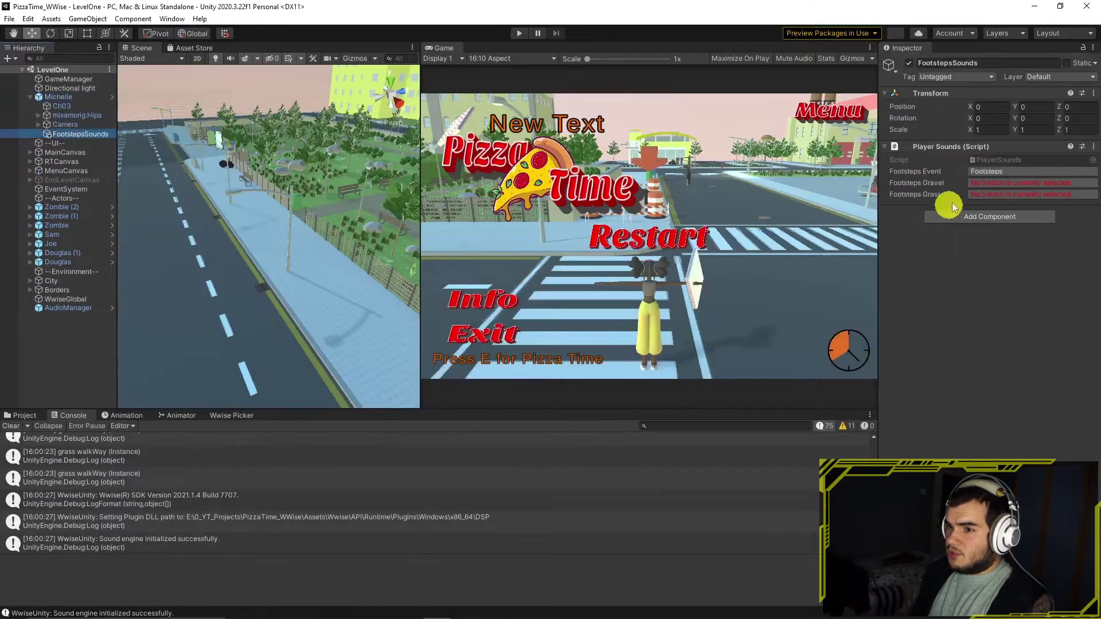
click(1003, 182)
double_click(983, 136)
click(983, 193)
double_click(980, 127)
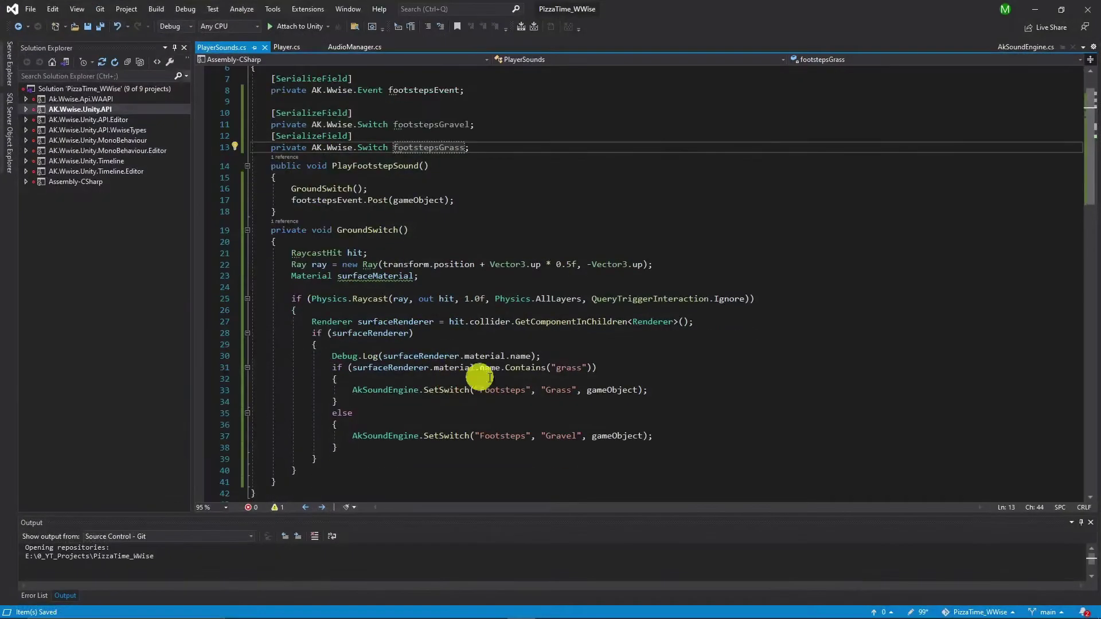
Comment out both AkSoundEngine.SetSwitch lines in GroundSwitch and add footstepsGrass.SetValue(gameObject); to the grass branch
click(662, 388)
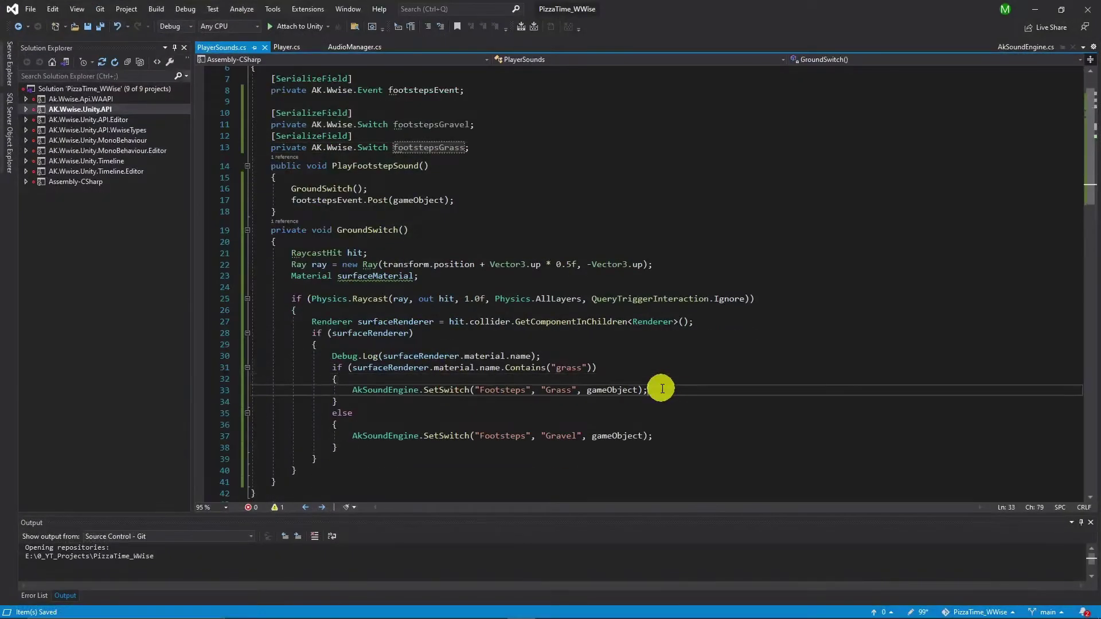
click(683, 391)
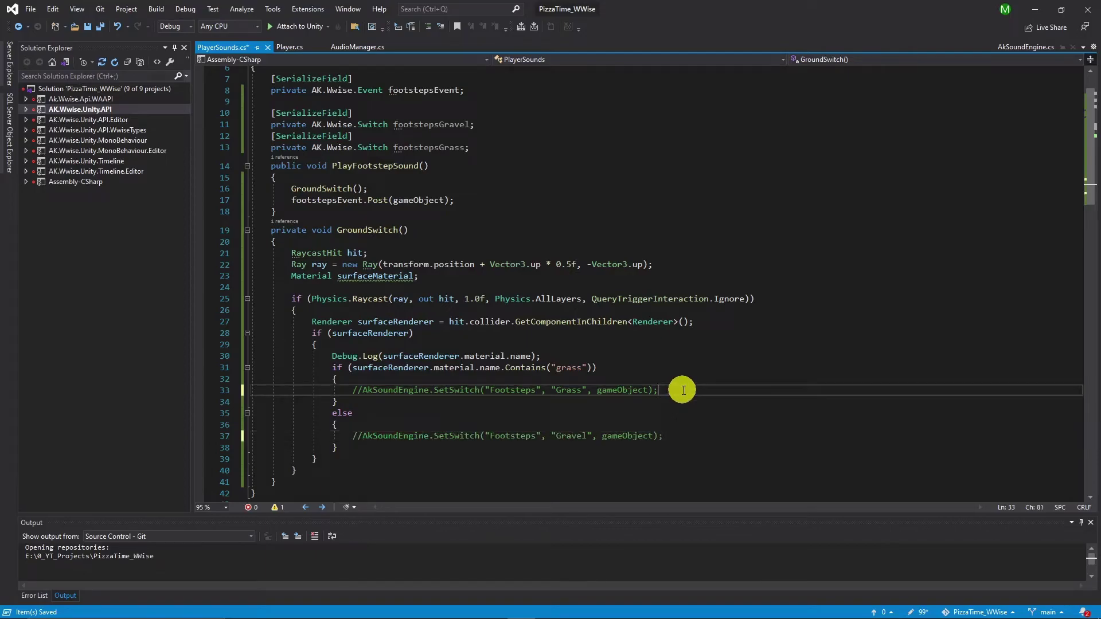
key(Return)
text(footstepsGrass.)
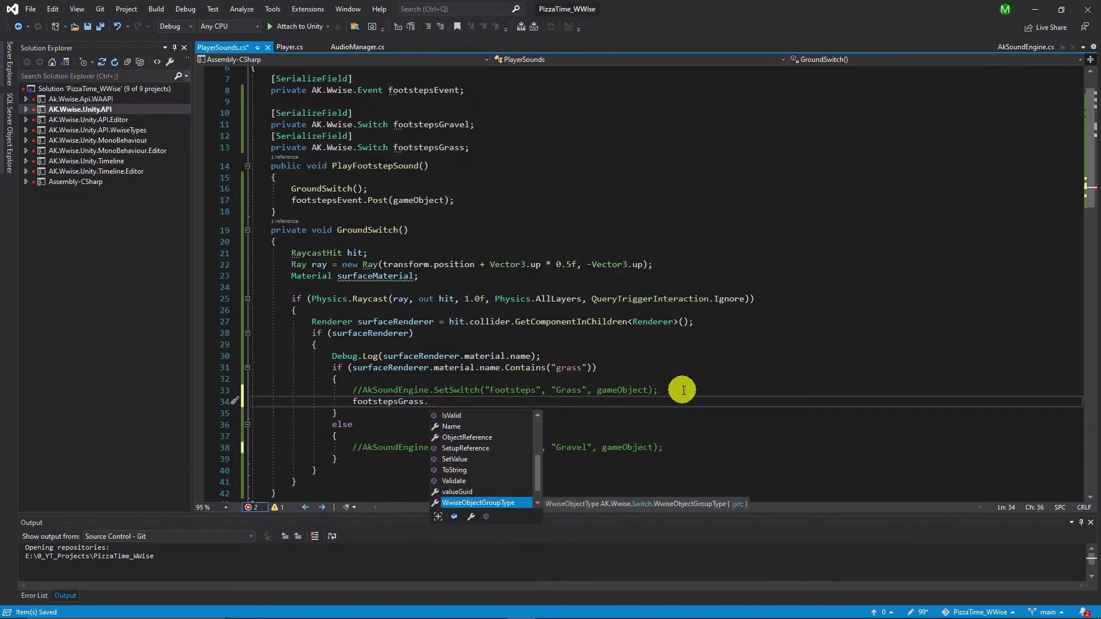
text(SetValue()
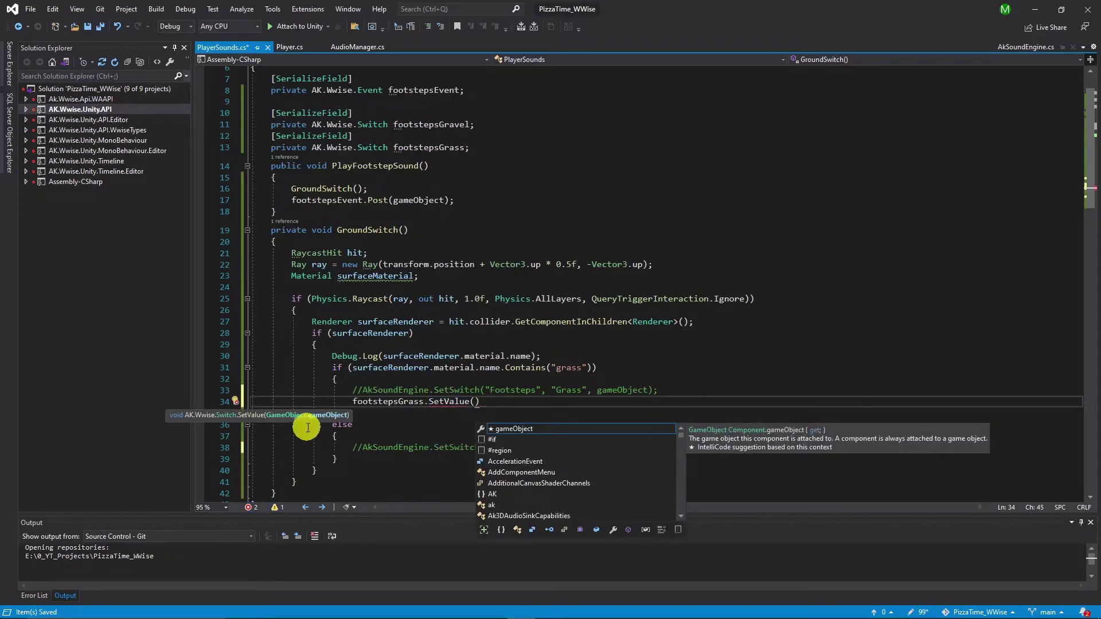
text(gameObject))
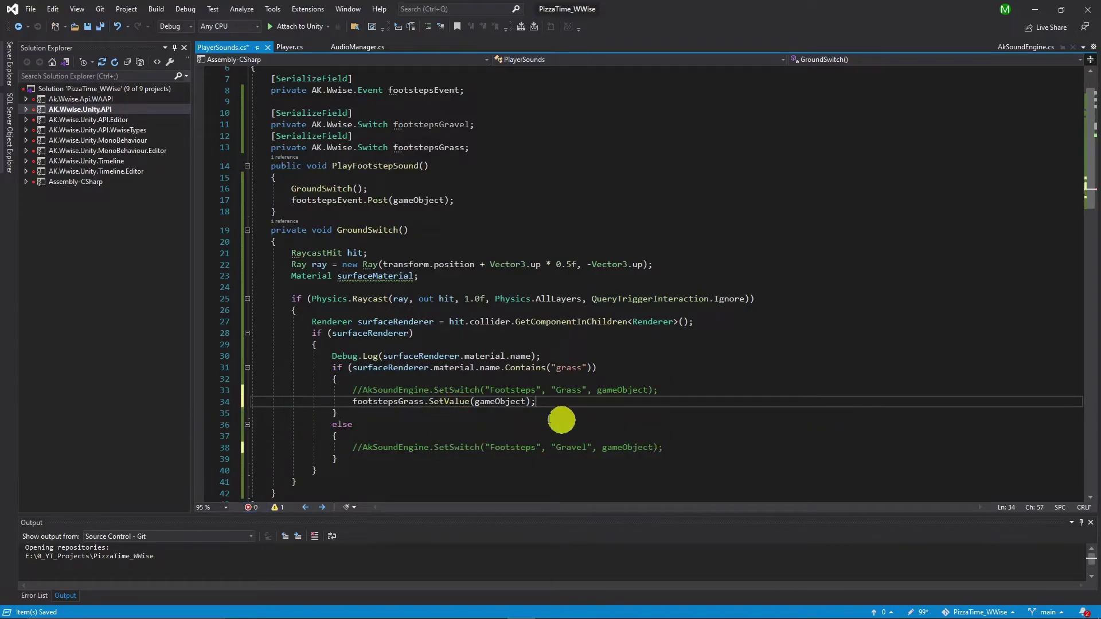
Add footstepsGravel.SetValue(gameObject); to the else branch below the commented-out Gravel line
click(673, 447)
key(Return)
text(footstepsGravel.set(gameObject)
Switch to Unity and play-test the level, running and jumping Michelle across street, sidewalk, park grass and dirt walkway to check the serialized footstep switches
click(1031, 8)
click(518, 34)
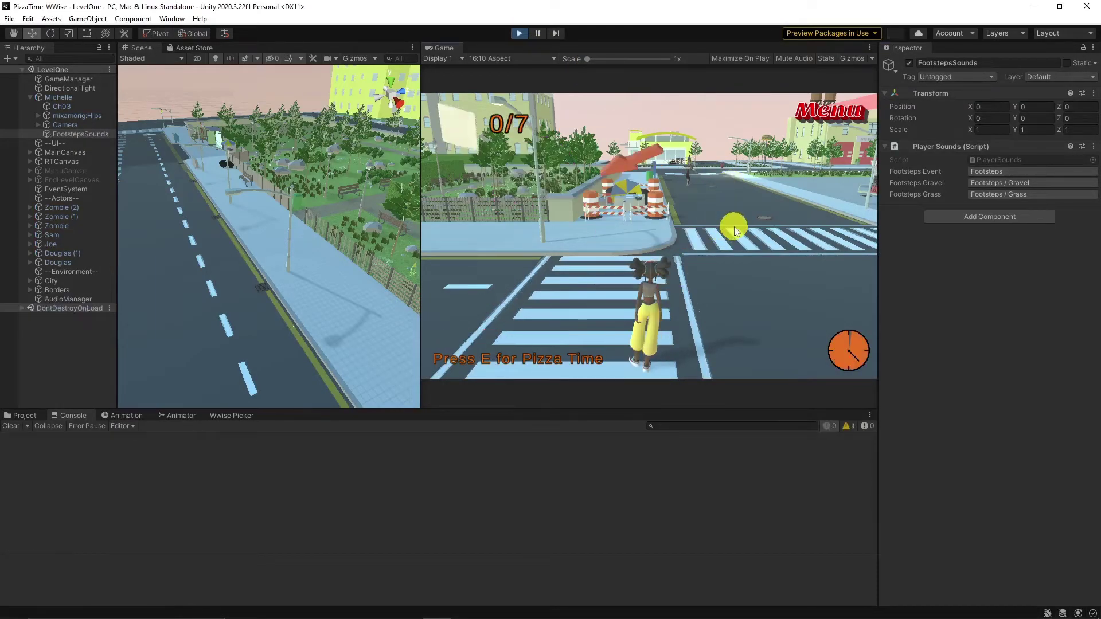
key(w)
key(a)
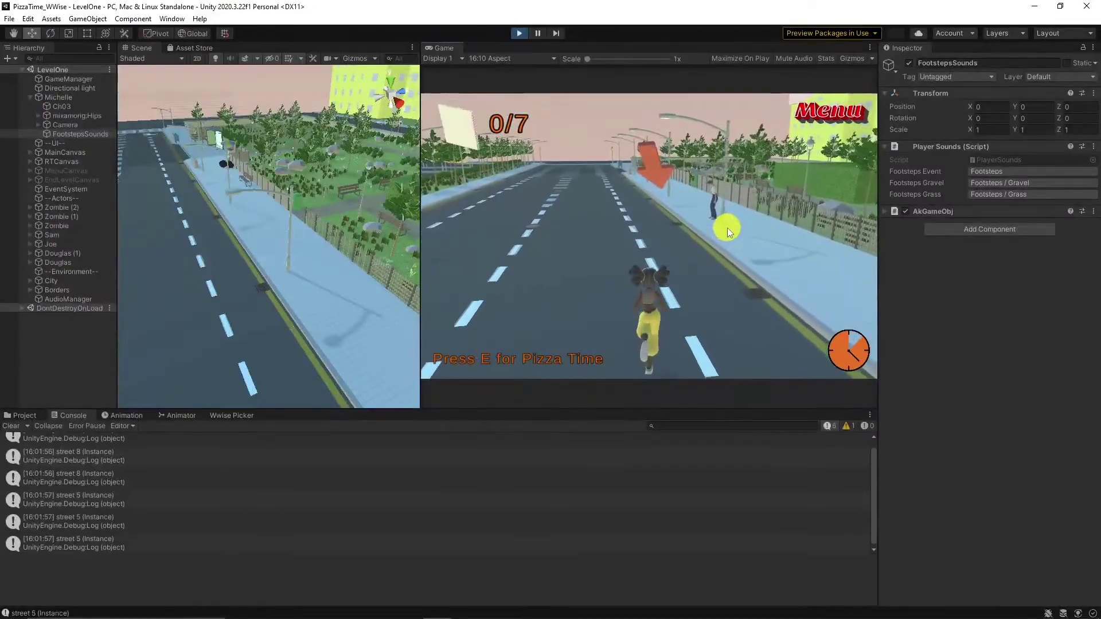
key(d)
key(space)
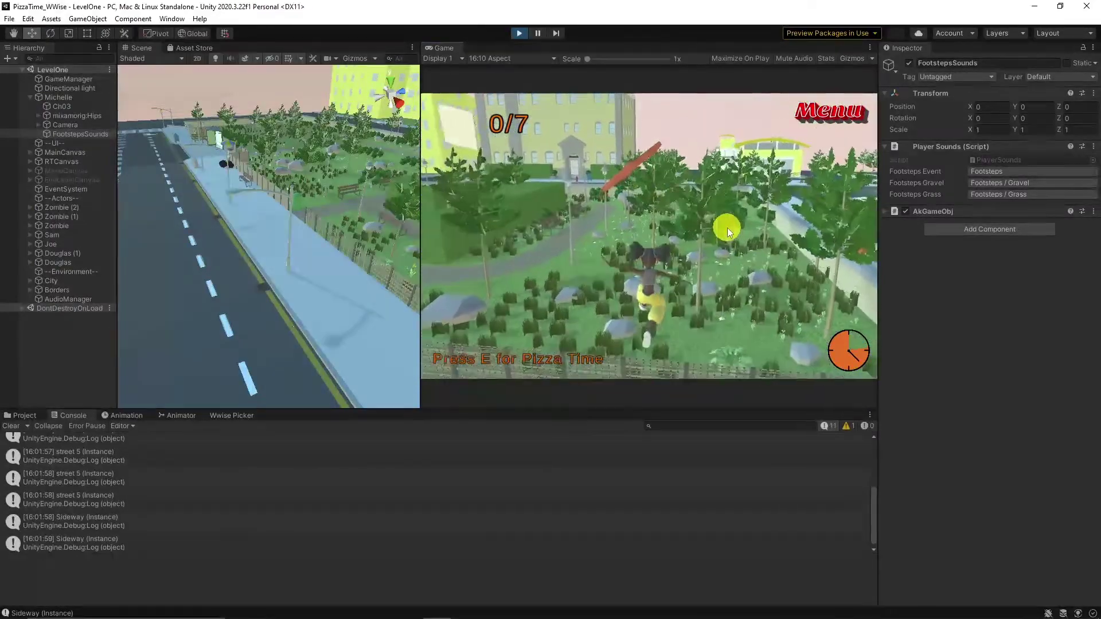
key(w)
key(w)
key(d)
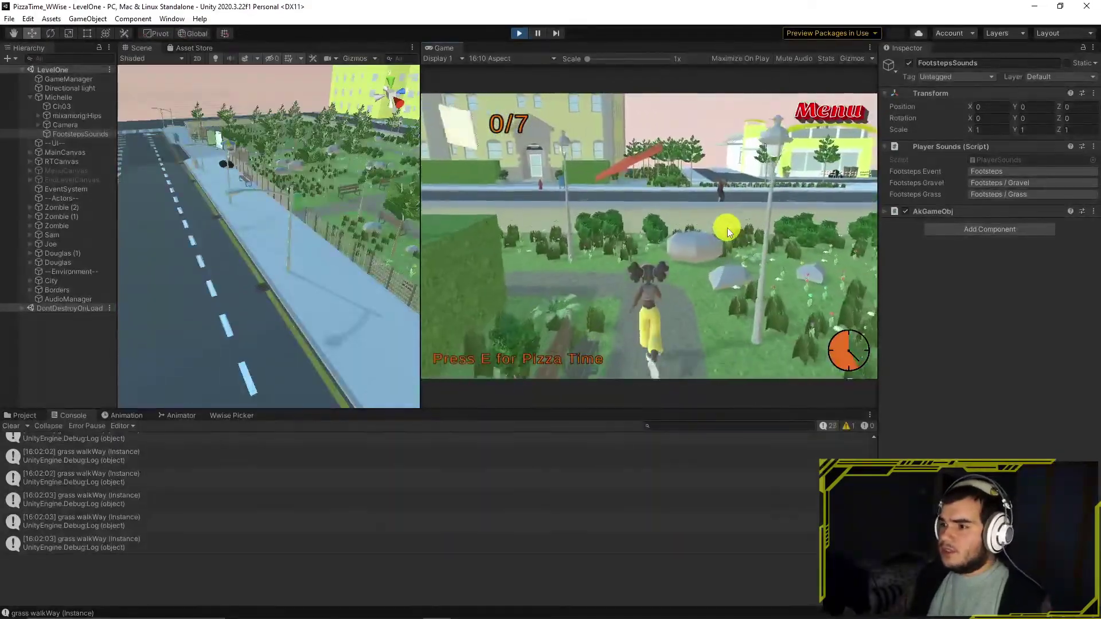
key(w)
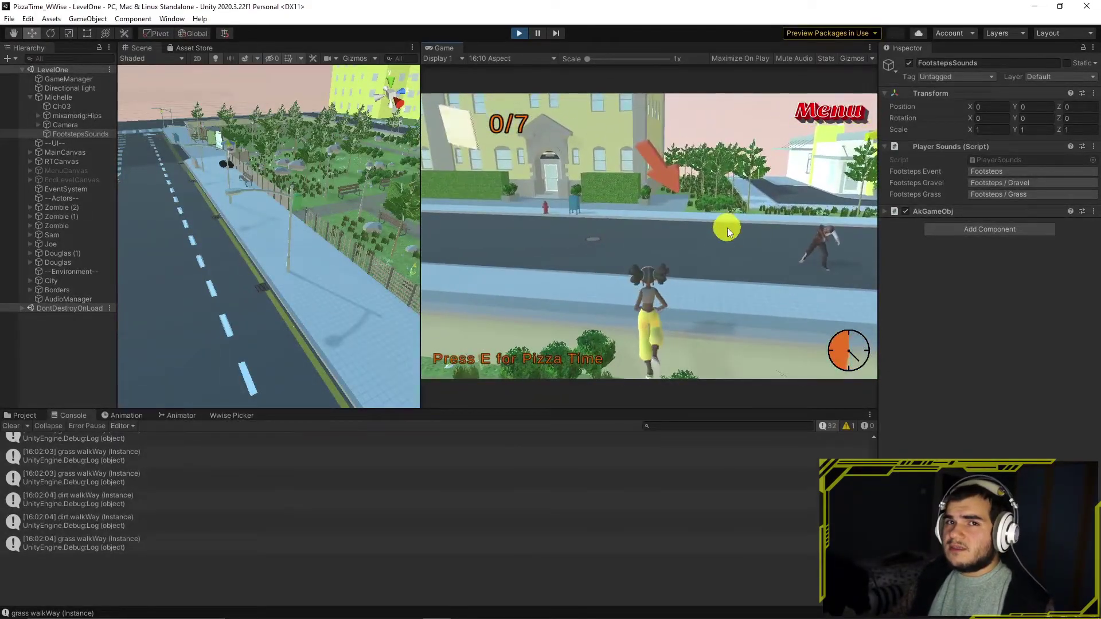
key(w)
key(space)
key(d)
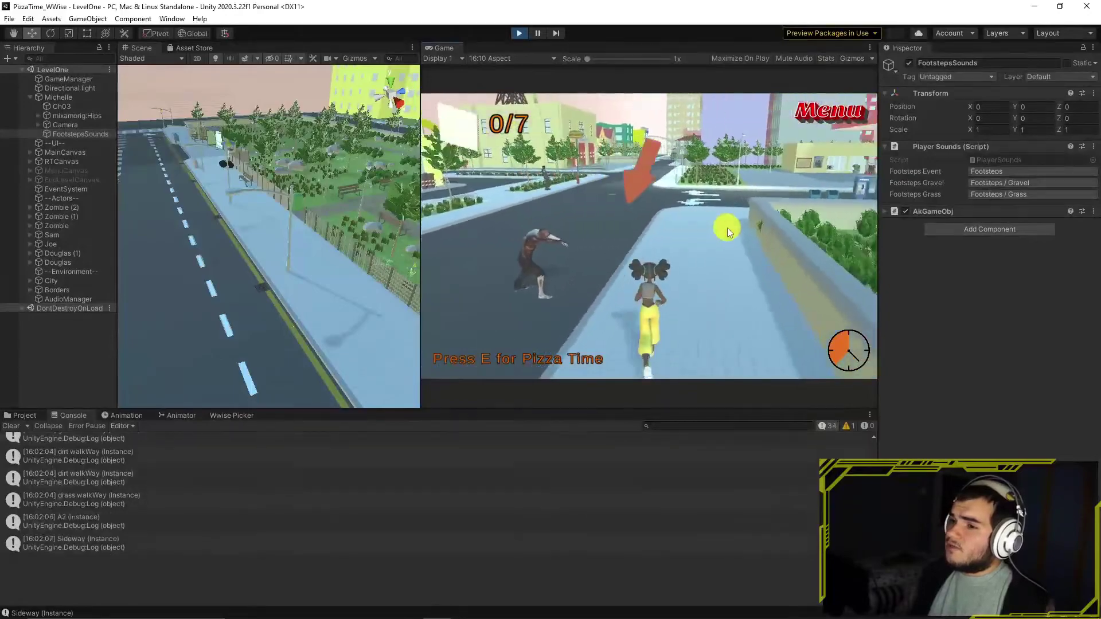
key(w)
key(d)
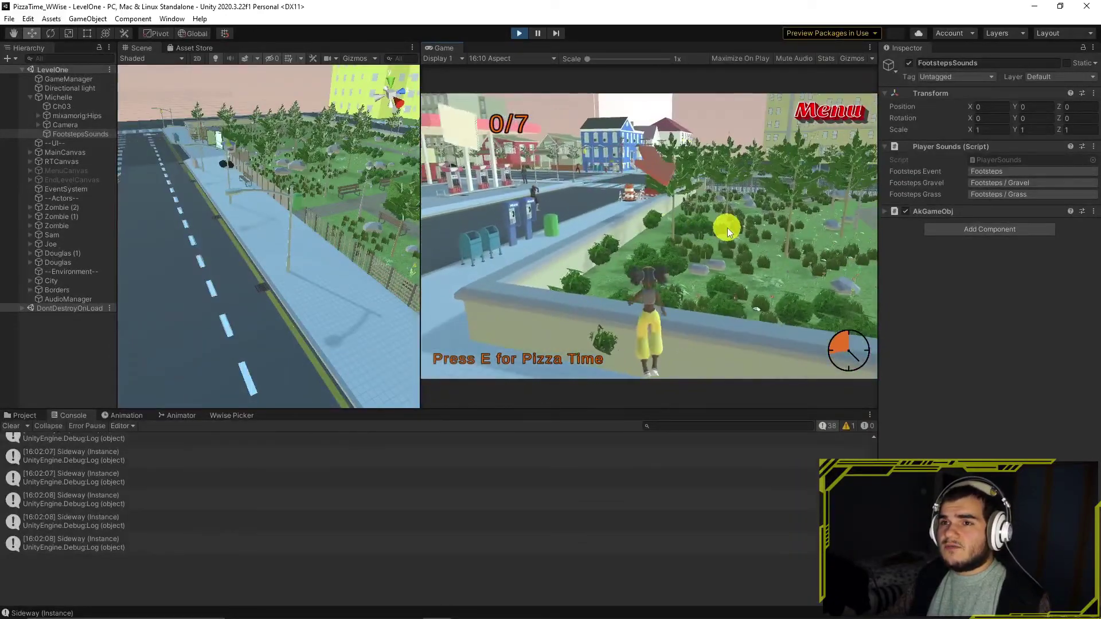